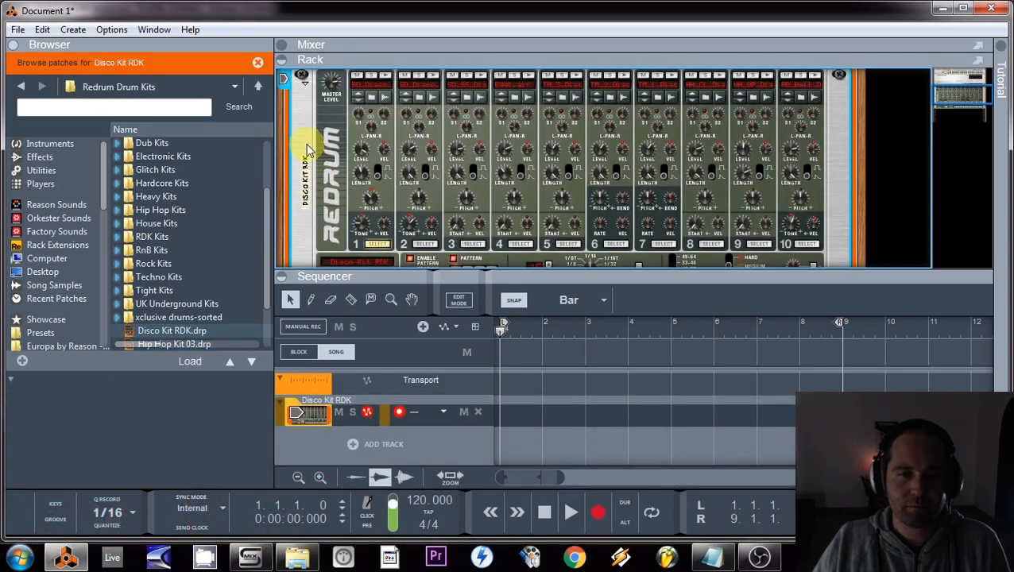
- Reset the Redrum to its initial patch and load a bdeTTE dance1 sample from the Kicks folder into channel 1
right_click(308, 149)
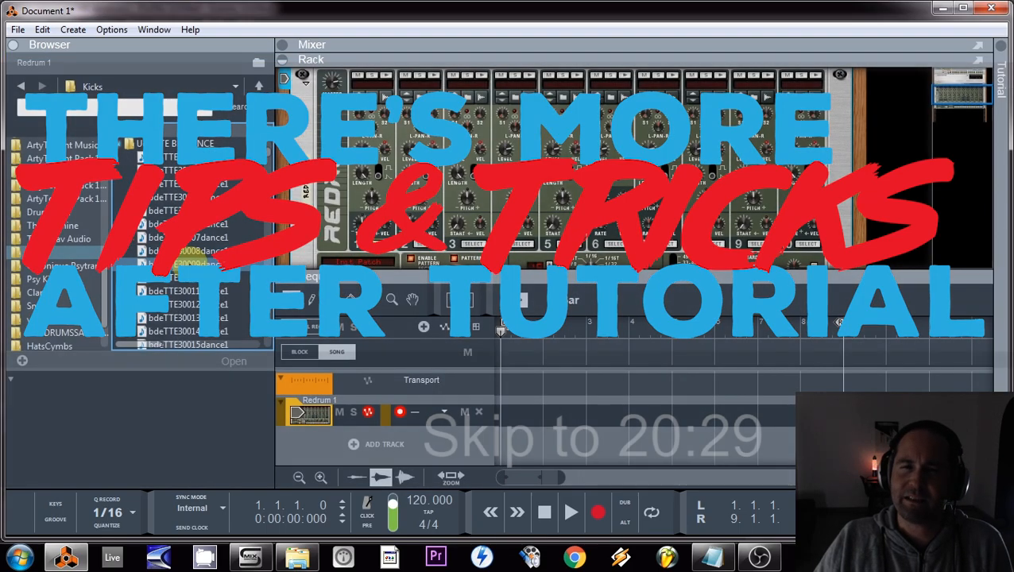
left_click(194, 267)
scroll(195, 272, "down", 3)
left_click(200, 255)
left_click_drag(203, 254, 351, 157)
- Audition more samples in the Kicks folder and load bdeTTE31005dance2 into Redrum channel 2
scroll(216, 238, "down", 3)
left_click(213, 265)
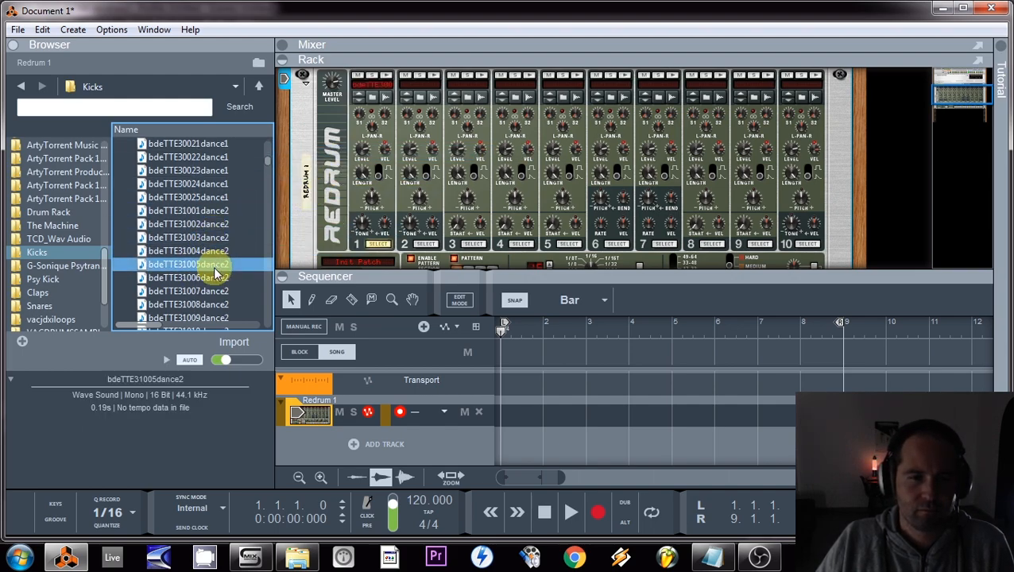
left_click(214, 305)
left_click(203, 266)
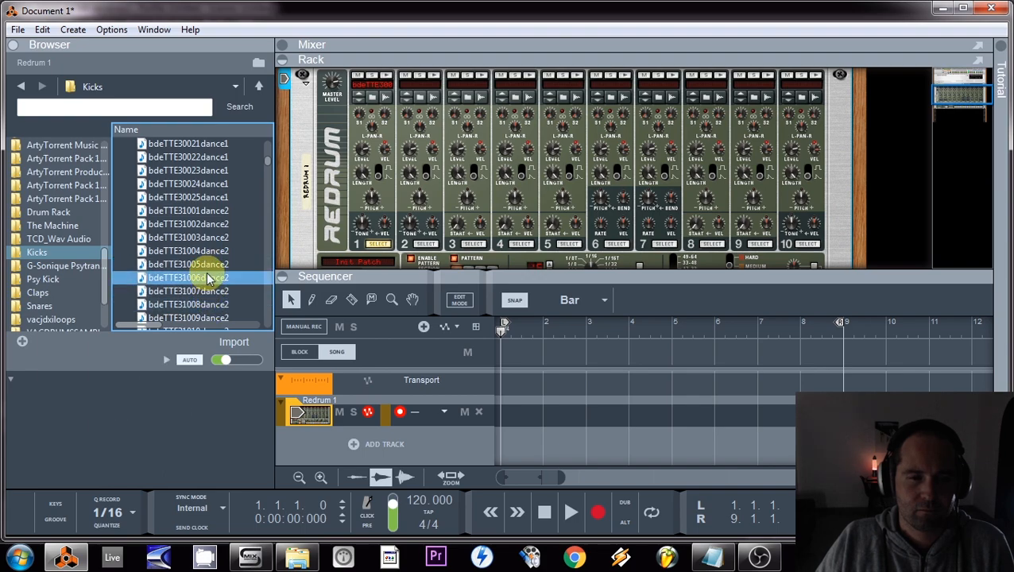
left_click_drag(192, 265, 420, 171)
- Enlarge the rack view and program channel 1 of the Redrum to hit on steps 1, 5, 9 and 13
left_click_drag(403, 279, 393, 419)
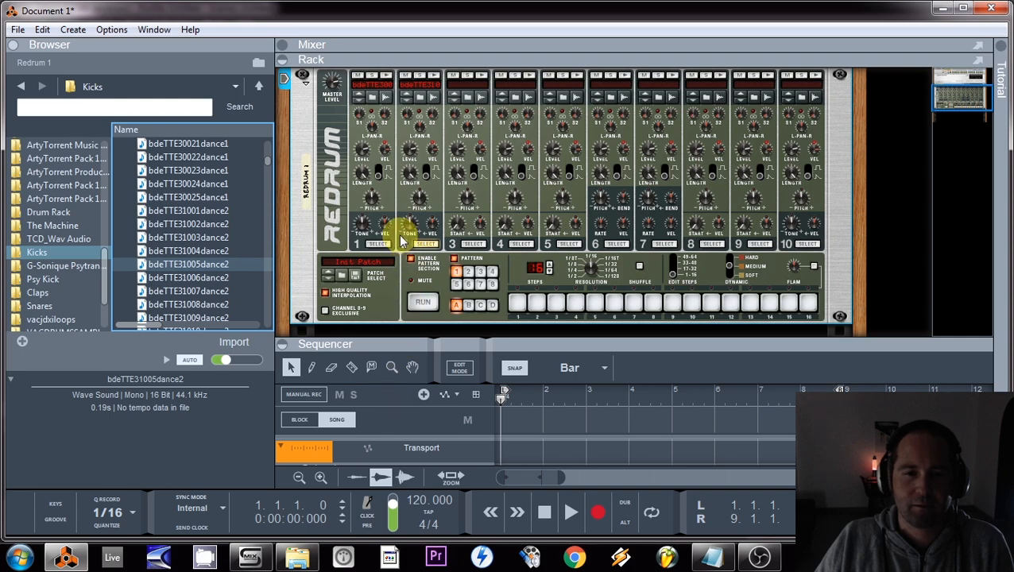
left_click(379, 245)
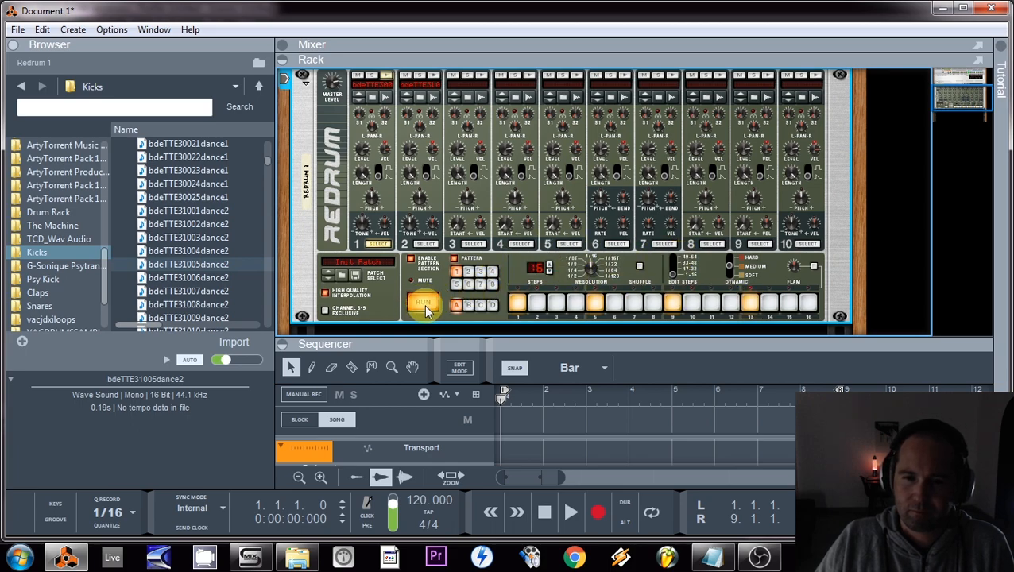
- Duplicate the Redrum with its track and program channel 2 on steps 3, 7 and 16 in the copy's pattern 2
right_click(317, 121)
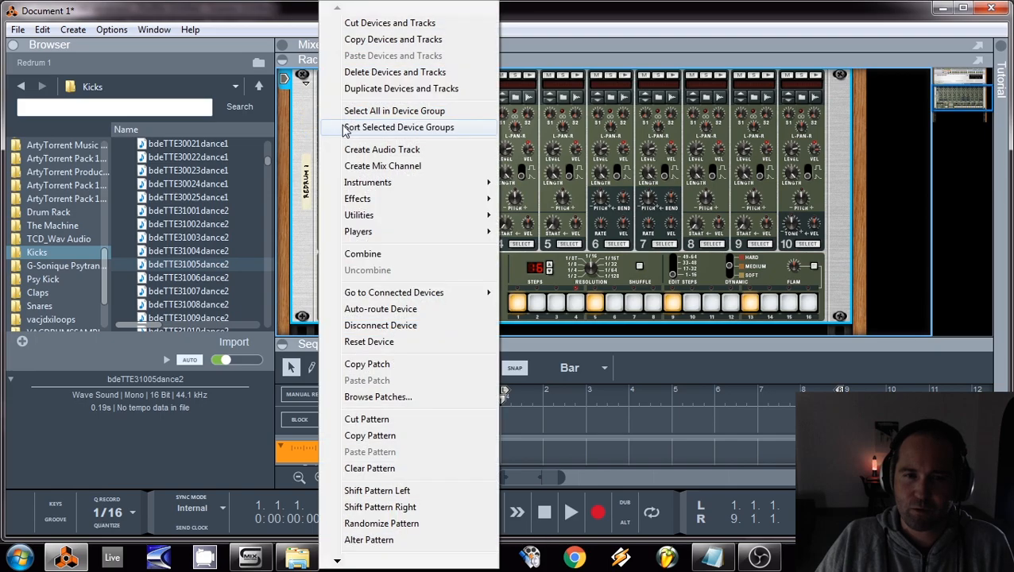
left_click(368, 91)
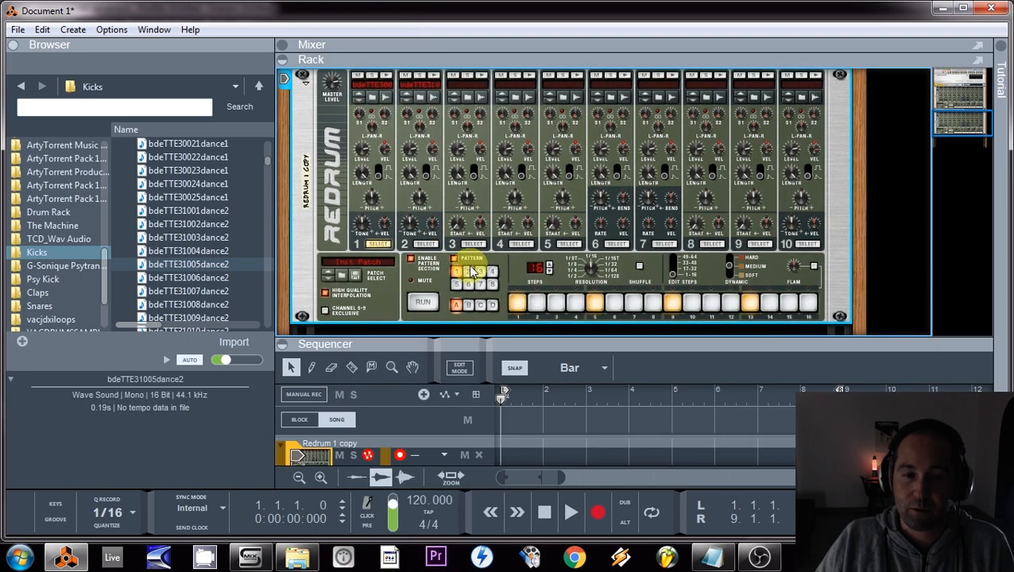
left_click(423, 307)
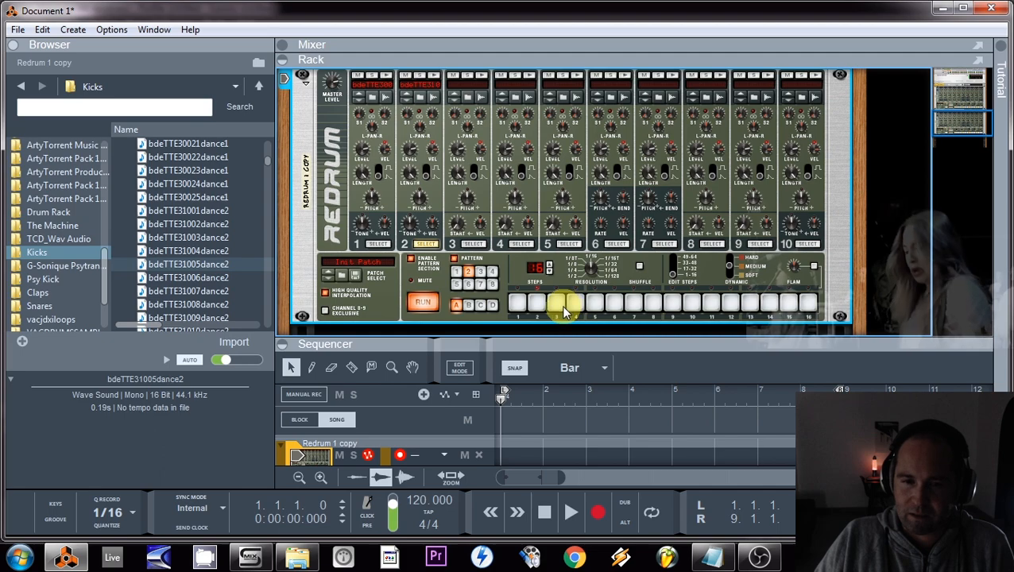
left_click(634, 302)
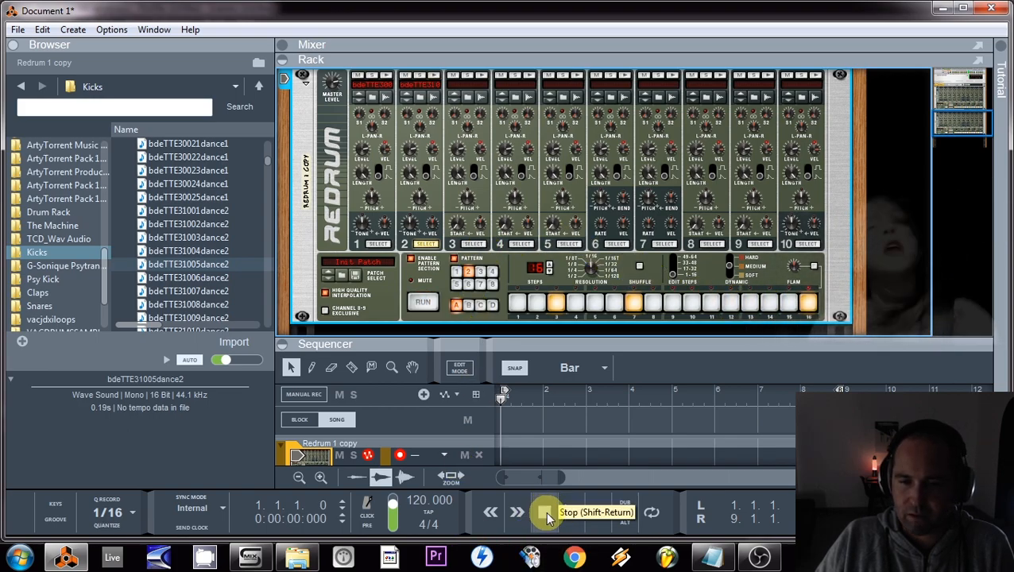
- Play both Redrum patterns together and view their channel meters in the mixer
left_click(569, 515)
scroll(573, 187, "up", 2)
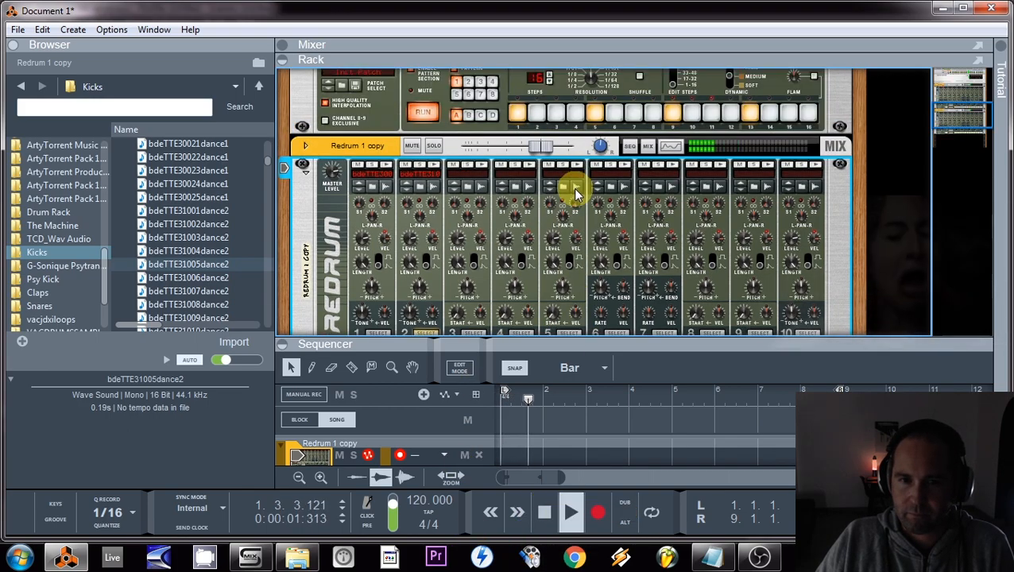
left_click_drag(596, 56, 640, 348)
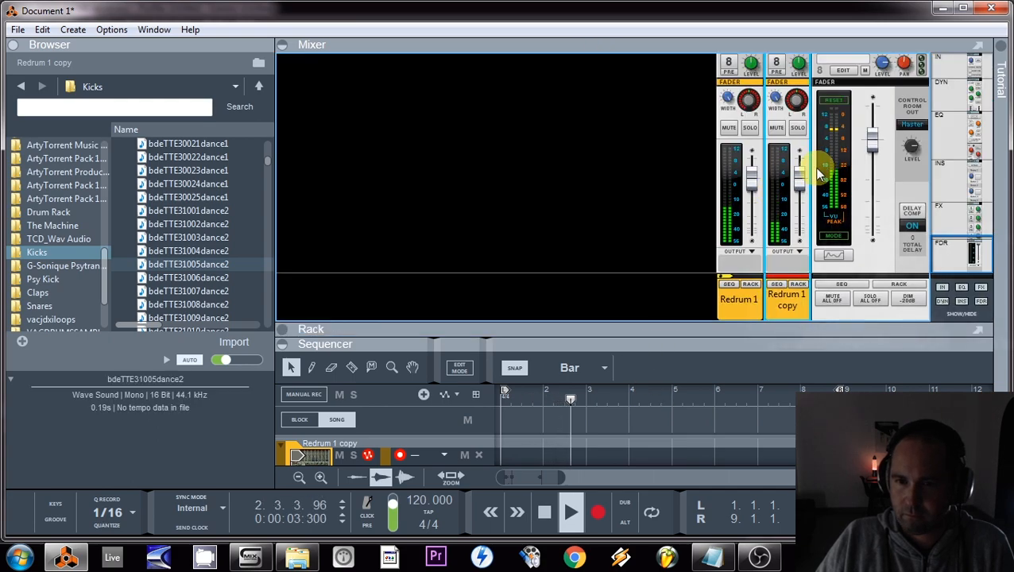
left_click(543, 512)
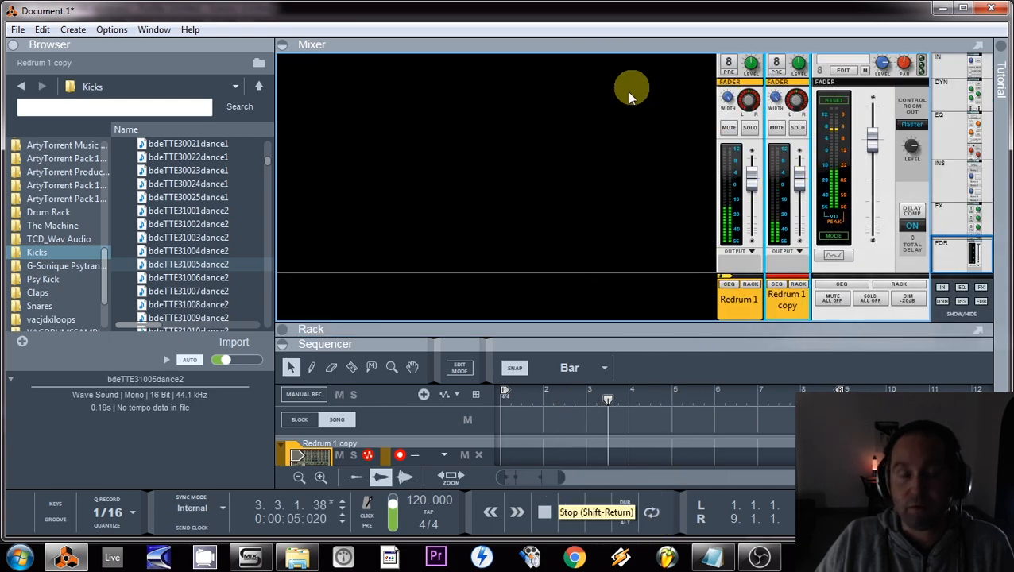
- Narrow the stereo width of the Redrum 1 and Redrum 1 copy channels and listen to the result
left_click_drag(734, 99, 744, 157)
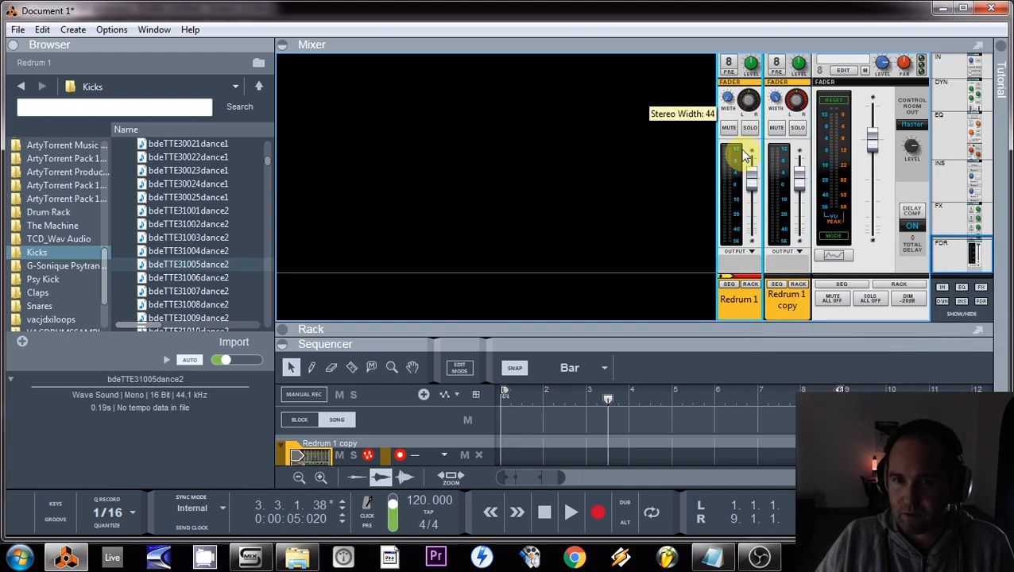
left_click(776, 101)
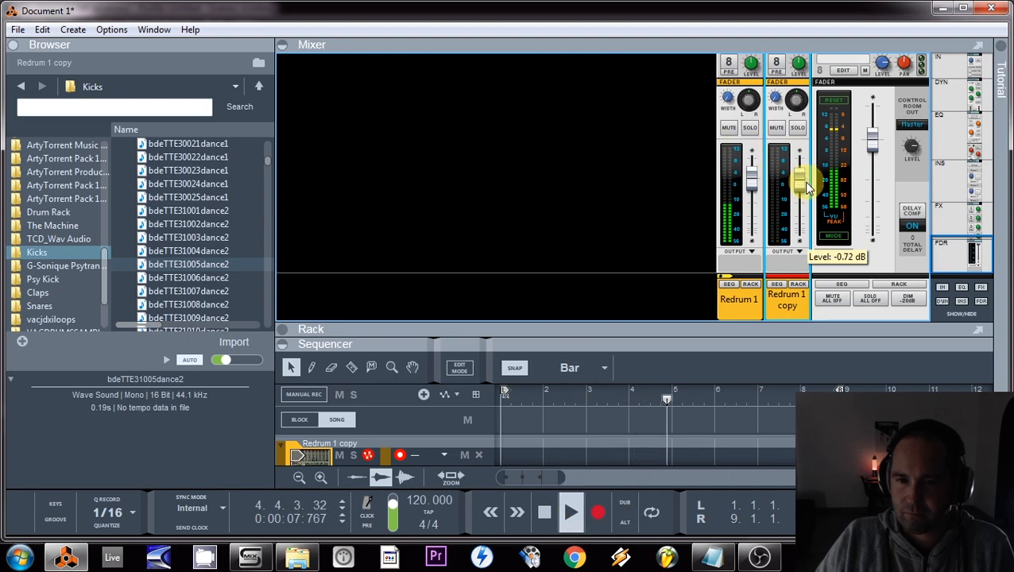
left_click(544, 511)
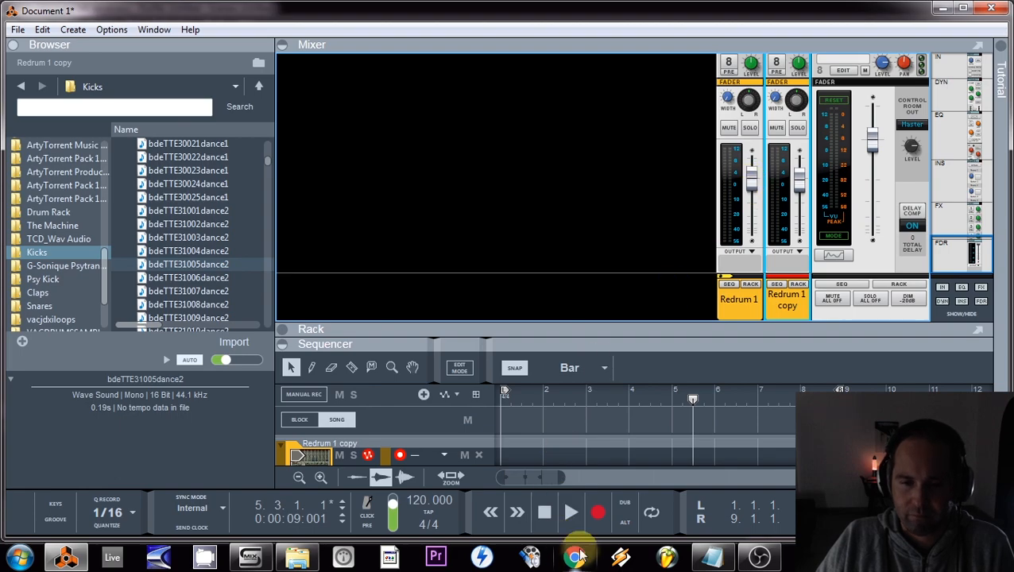
- Lower the Redrum 1 fader to about -3.4 dB and the Redrum 1 copy fader to about -7.3 dB during playback
left_click_drag(749, 175, 757, 193)
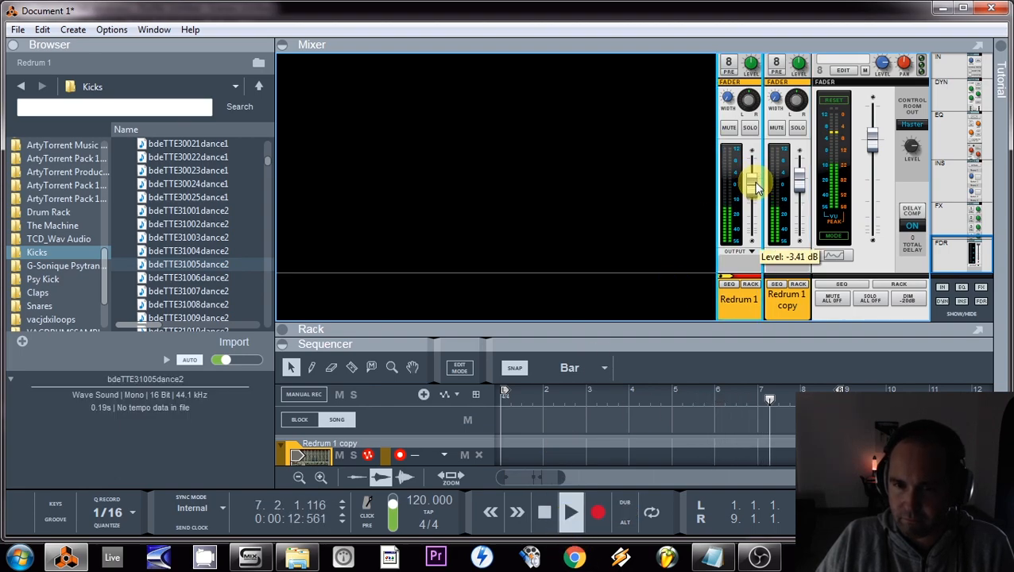
left_click(546, 515)
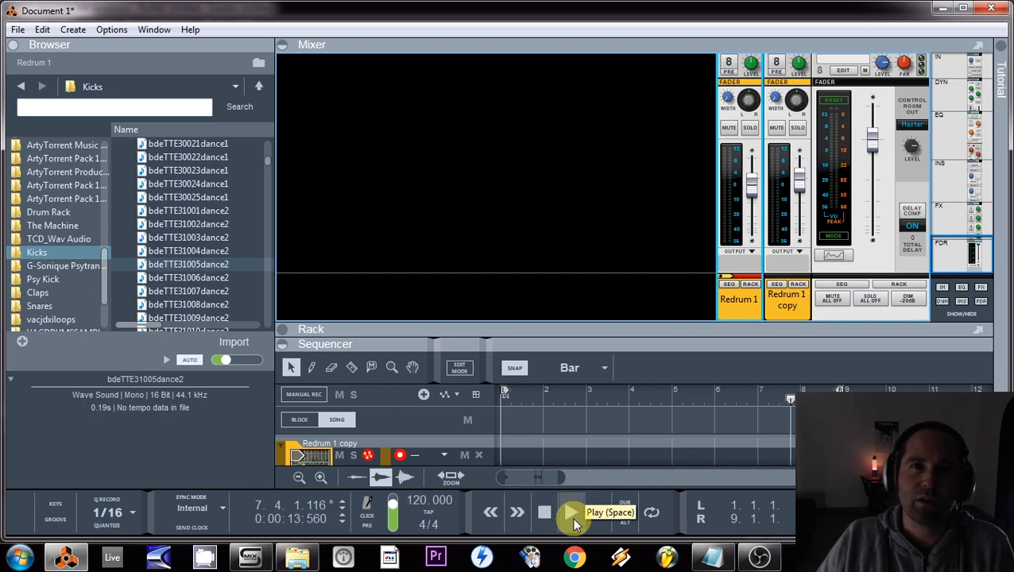
left_click(572, 517)
left_click(807, 183)
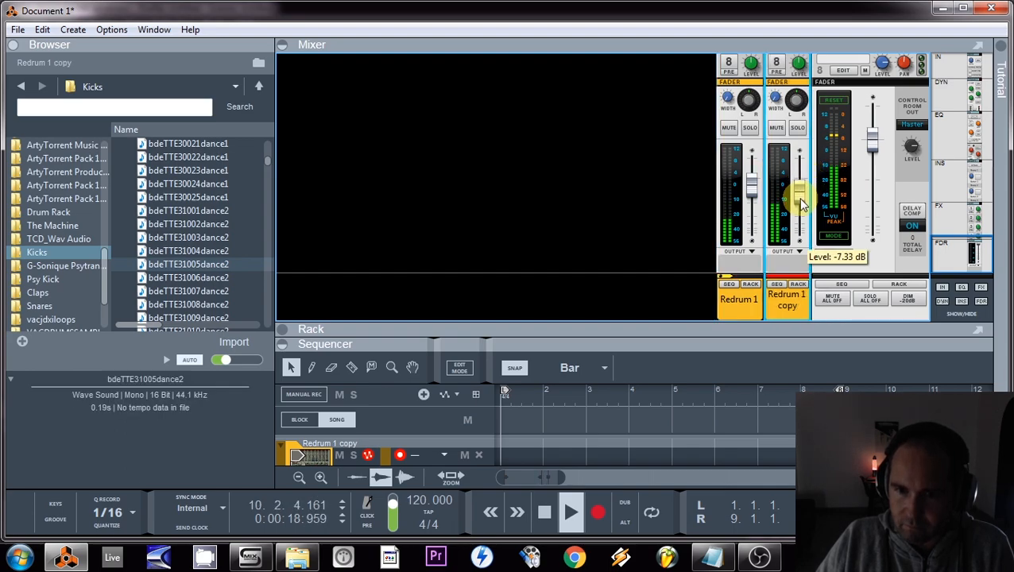
left_click(544, 512)
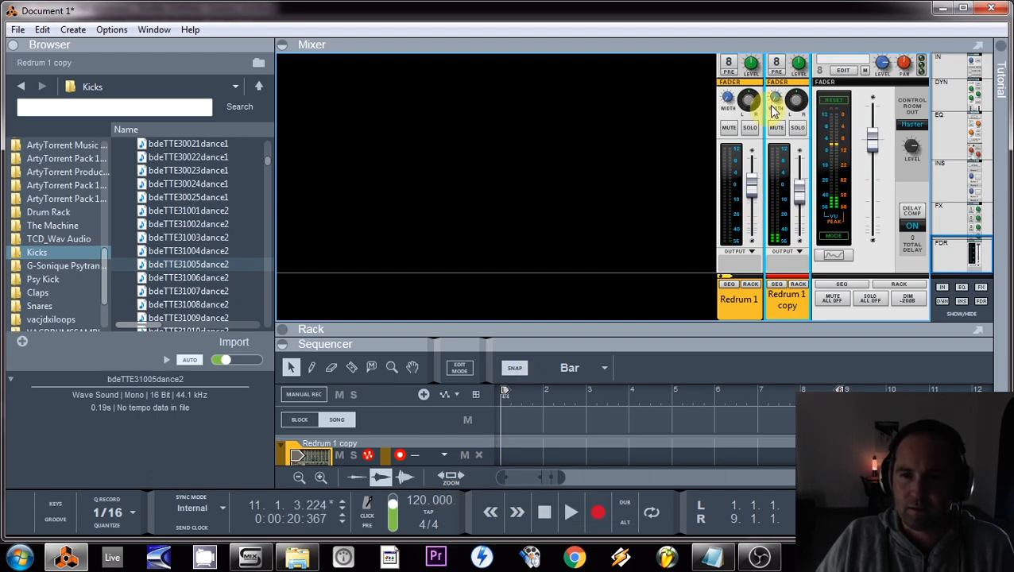
- Enable the low-pass filter on Redrum 1 copy in the Spectrum EQ and set it to about 303 Hz
scroll(774, 191, "up", 3)
scroll(776, 190, "up", 6)
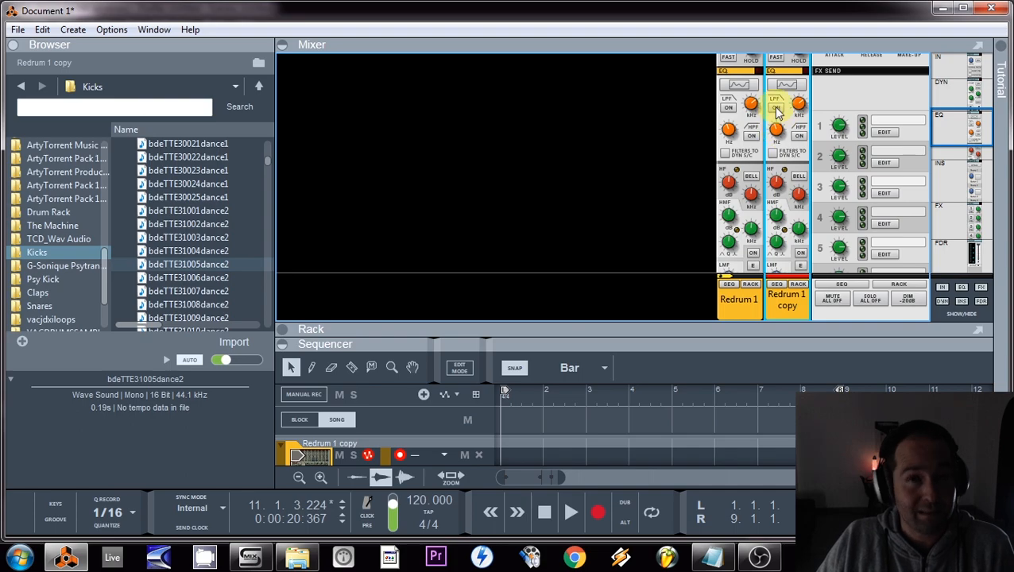
left_click(785, 84)
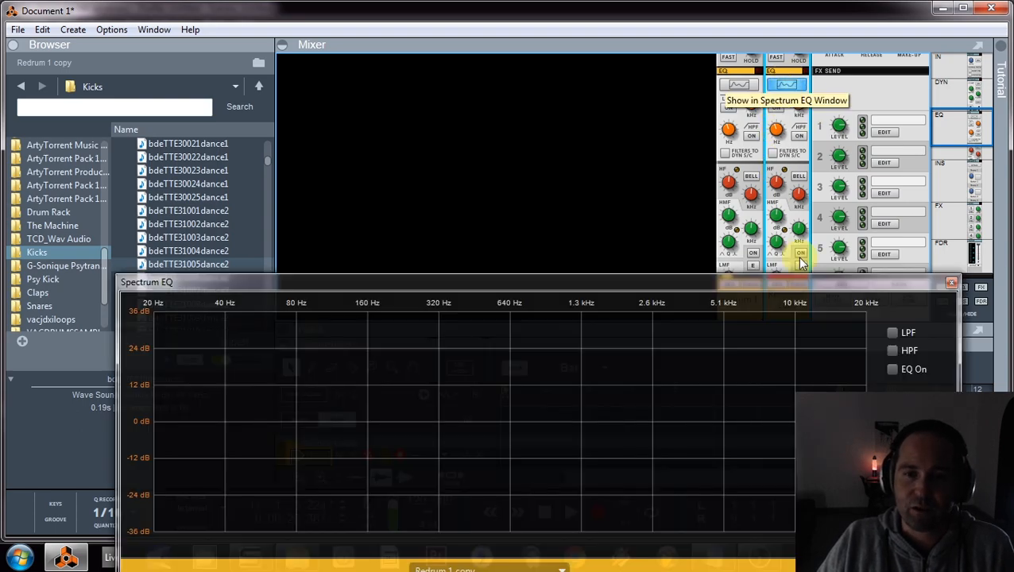
left_click(893, 333)
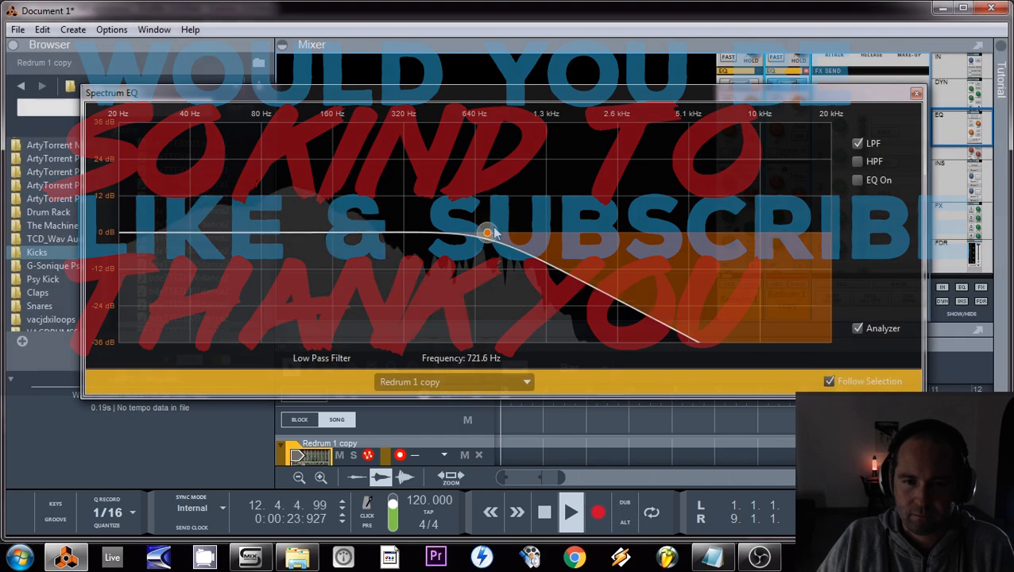
left_click_drag(486, 230, 402, 233)
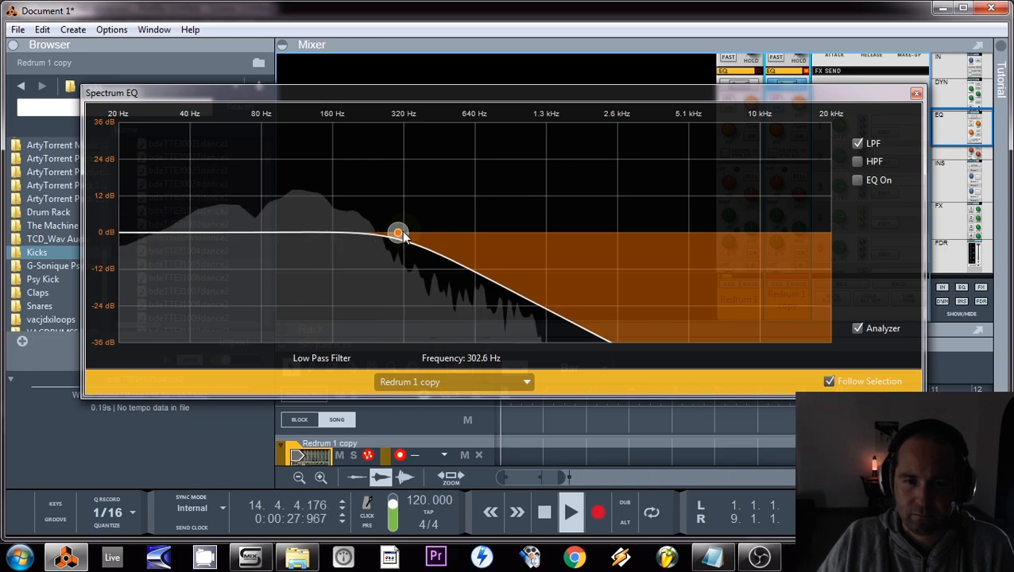
- Enable the high-pass filter on Redrum 1 copy at about 30 Hz, then close the Spectrum EQ and stop playback
left_click(858, 163)
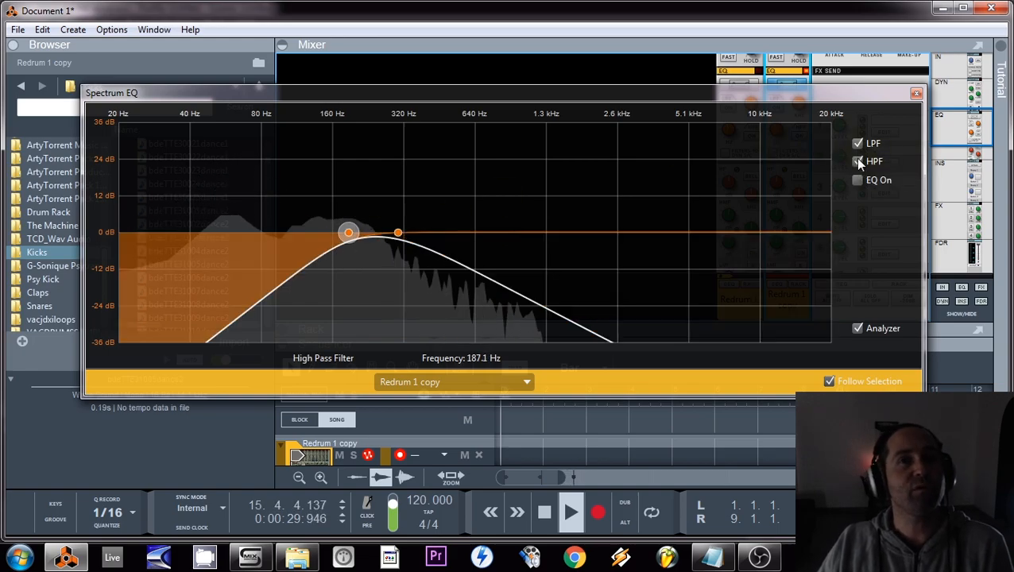
left_click_drag(346, 231, 165, 248)
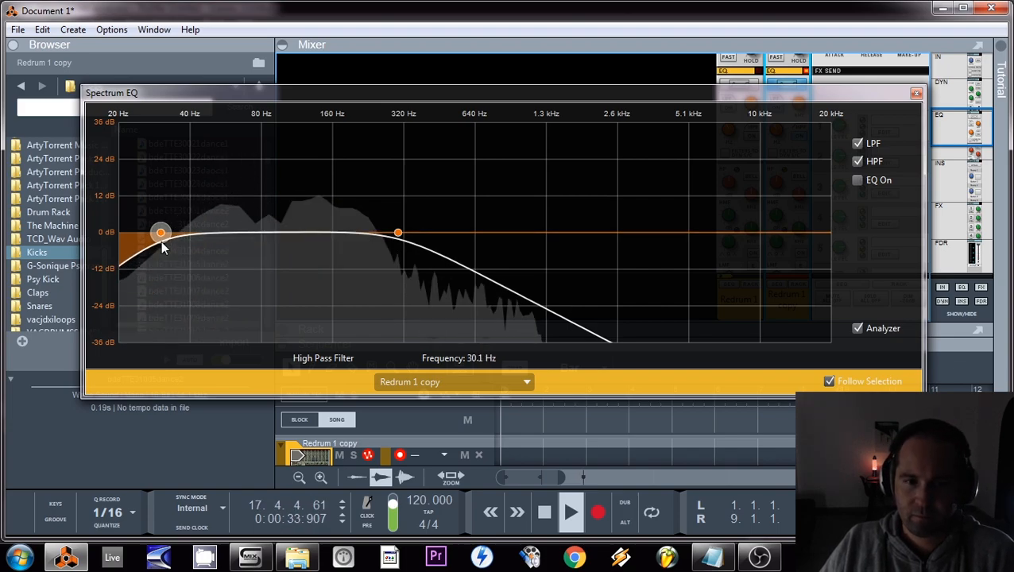
left_click(916, 93)
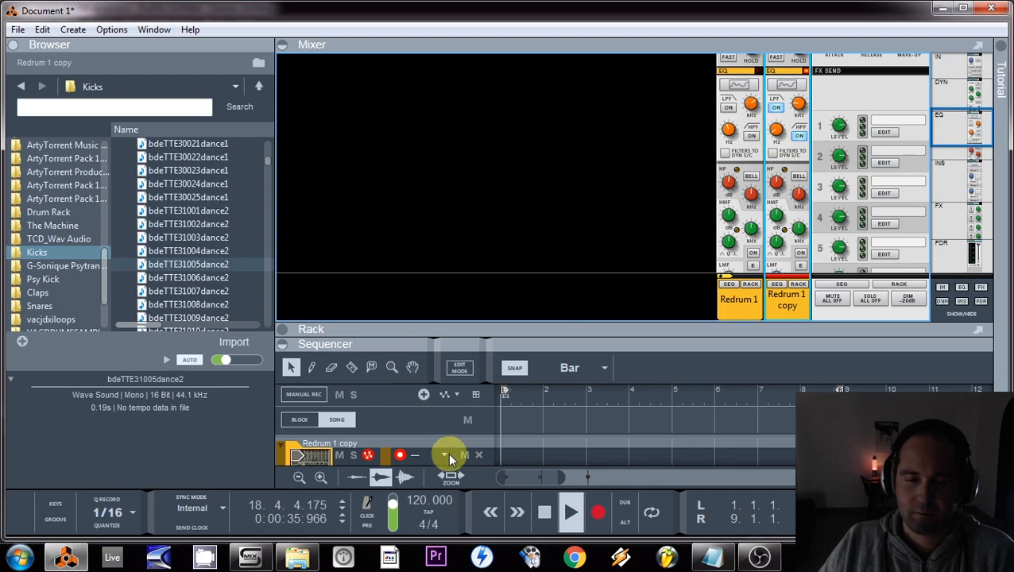
left_click(547, 512)
- Rename the Redrum 1 mixer channel to KICK
left_click(776, 131)
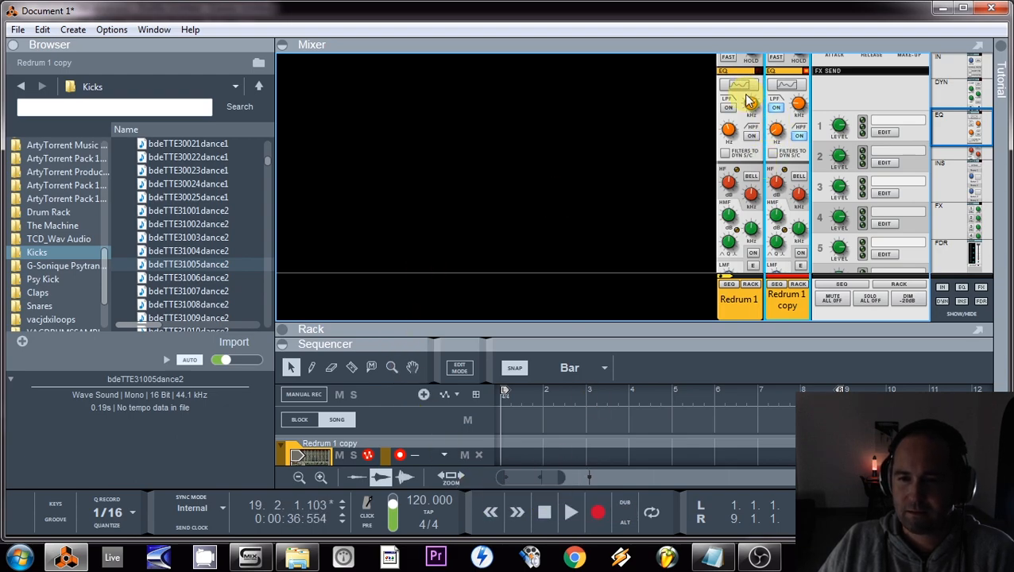
double_click(743, 299)
type("KICK")
key("Return")
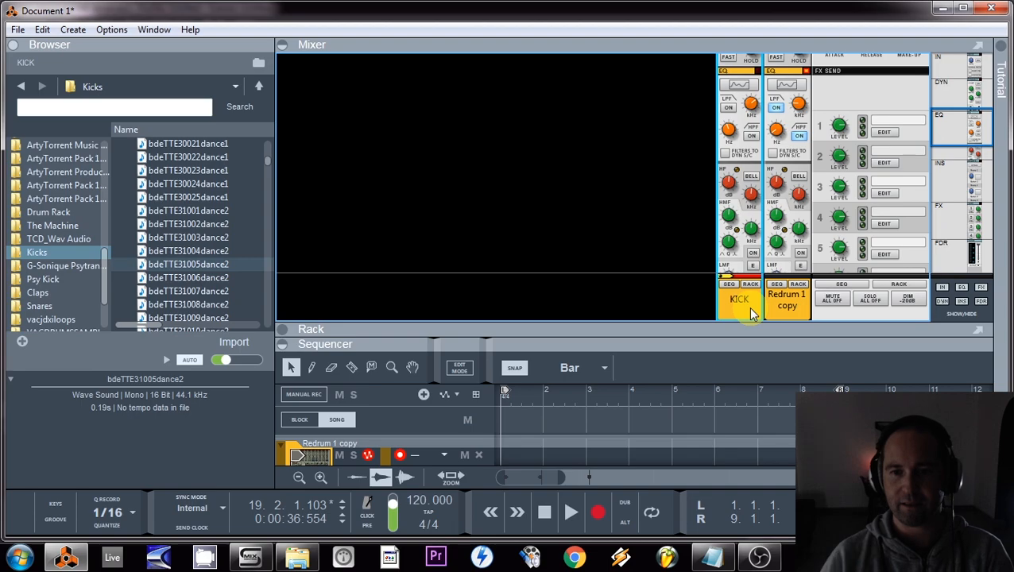
- Enable the high-pass filter on the KICK channel in the Spectrum EQ, set it to about 32 Hz and close the window
left_click(752, 89)
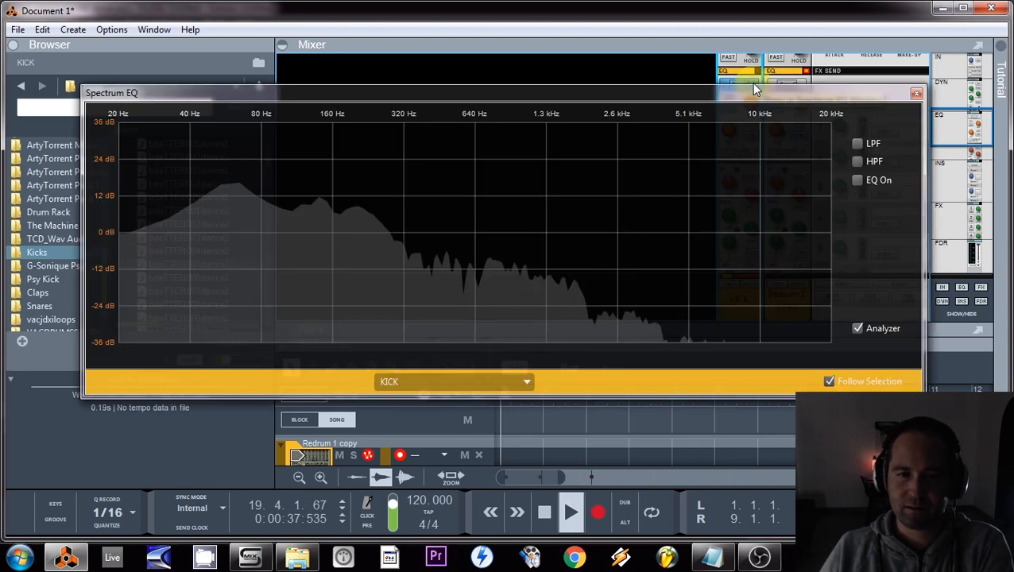
left_click(857, 160)
left_click_drag(348, 232, 165, 267)
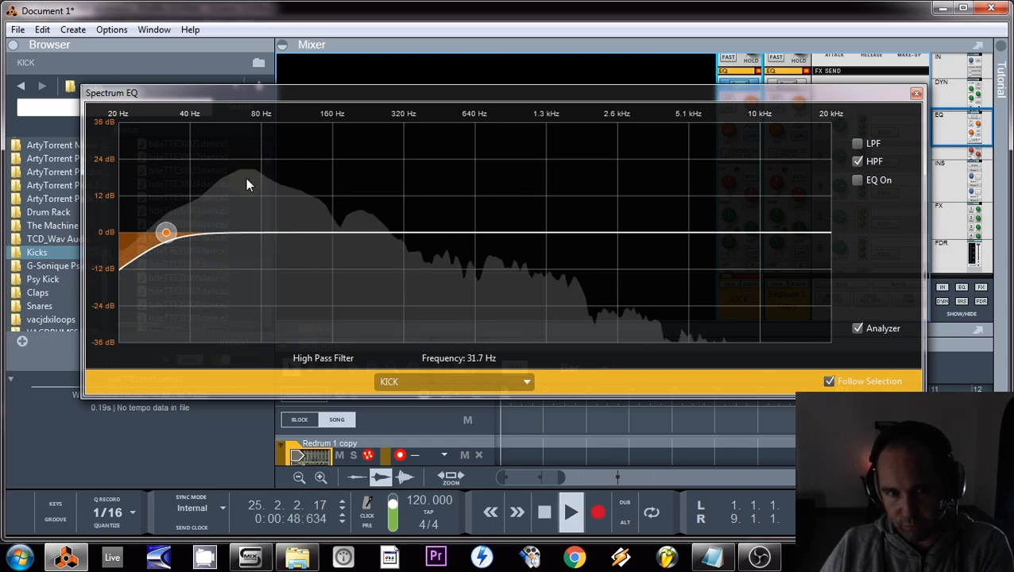
key("space")
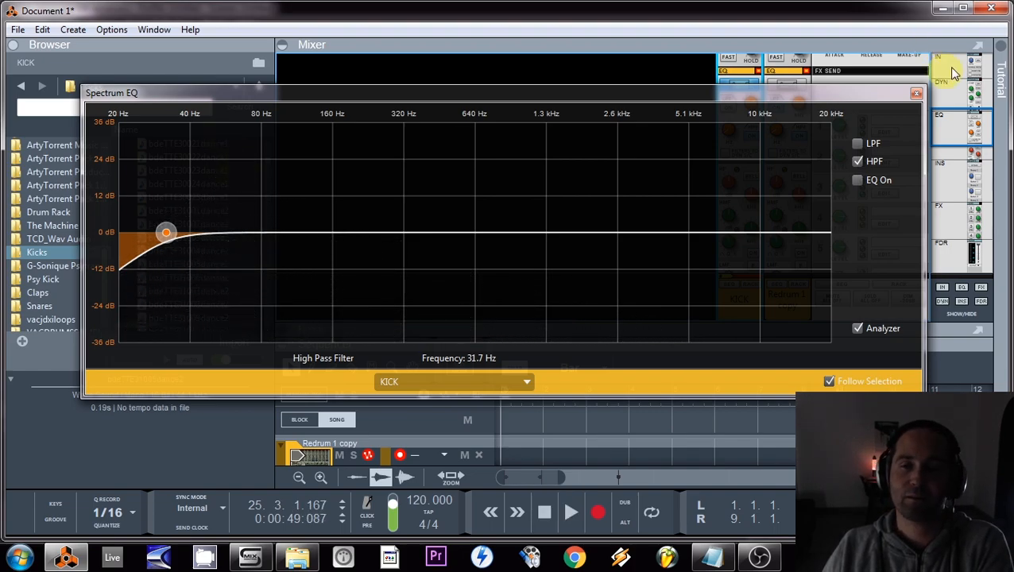
left_click(916, 93)
- Rename the Redrum 1 copy mixer channel to KICK BASS
type("K")
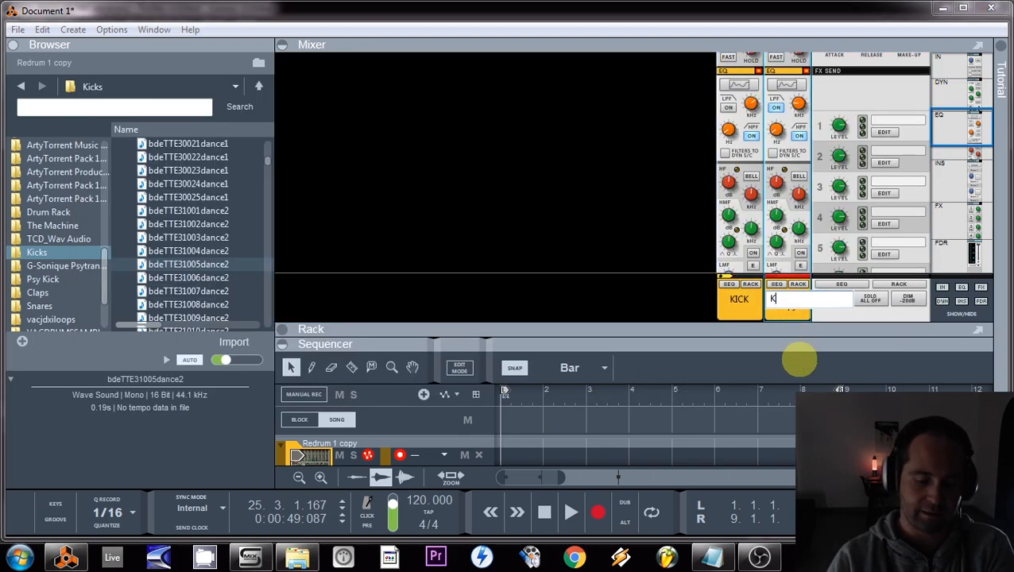
type("ICK BASS")
key("Return")
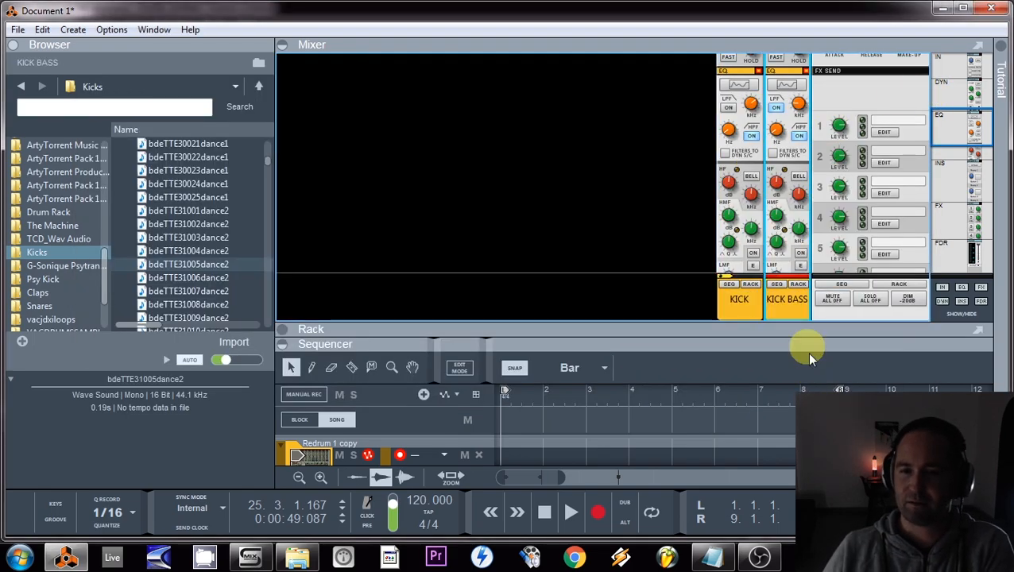
- Examine the KICK BASS channel's frequency content in the Spectrum EQ during playback
scroll(799, 167, "down", 5)
scroll(801, 170, "up", 5)
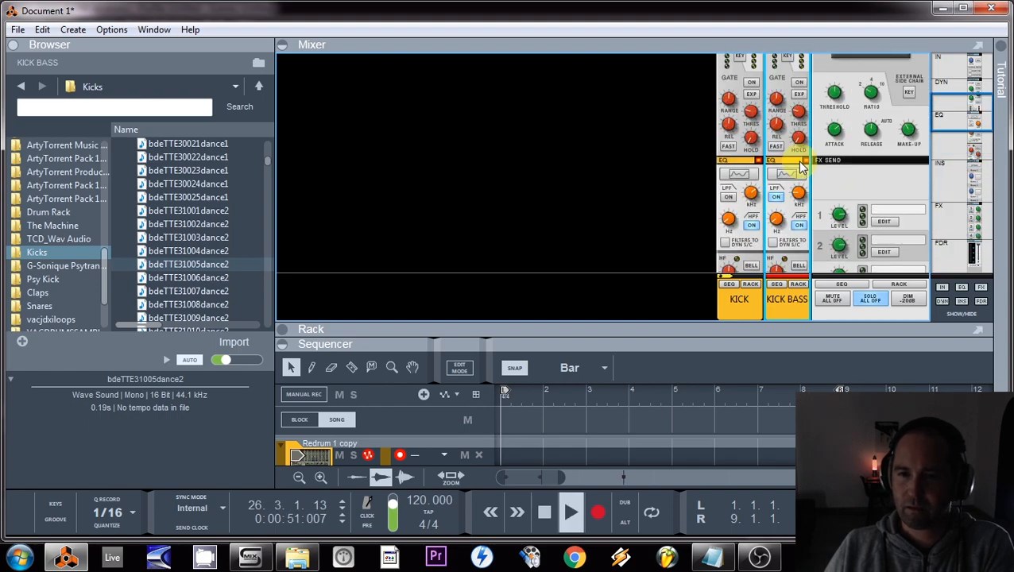
left_click(789, 172)
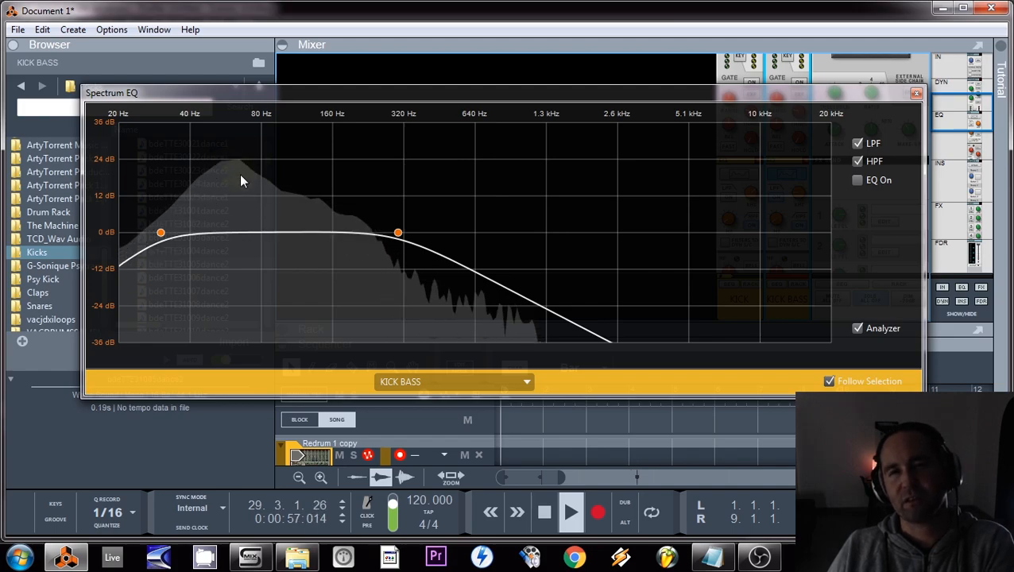
- Close the Spectrum EQ and solo the KICK channel alongside KICK BASS during playback
left_click(915, 93)
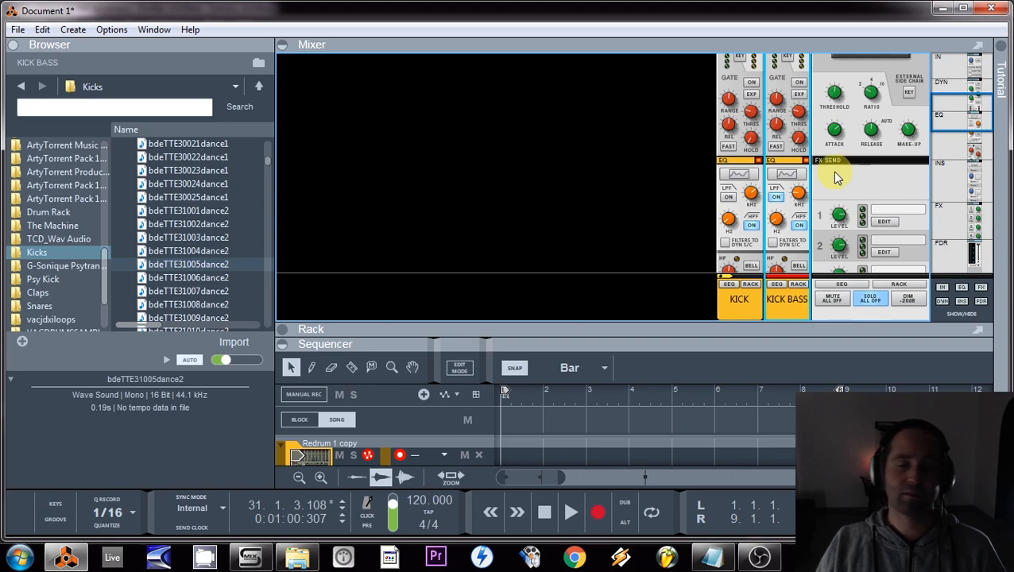
key("space")
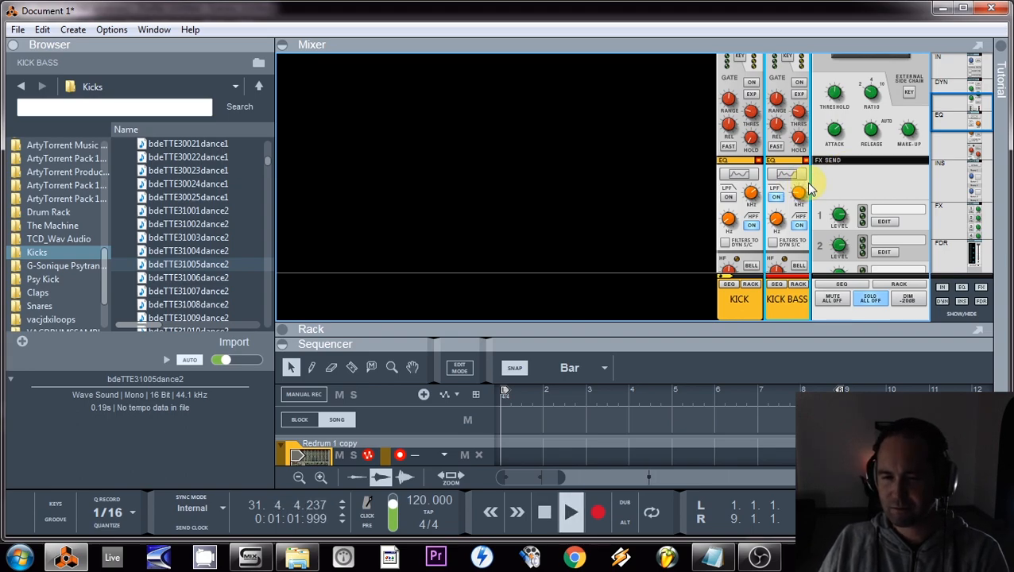
scroll(818, 282, "down", 5)
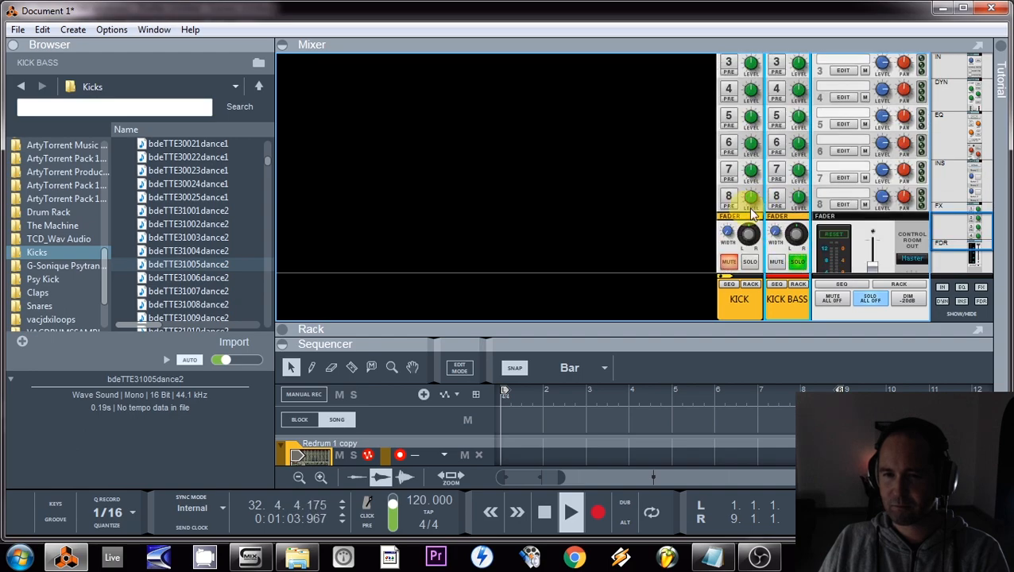
left_click(751, 264)
scroll(830, 231, "down", 3)
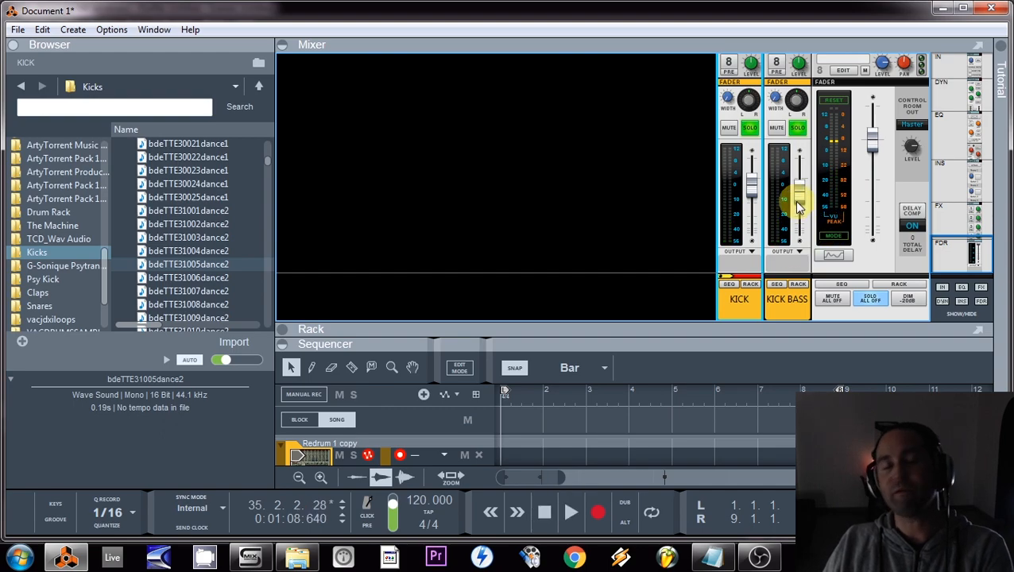
- Raise the KICK channel's high-pass filter to about 70.6 Hz in the Spectrum EQ and close the window
scroll(795, 222, "up", 8)
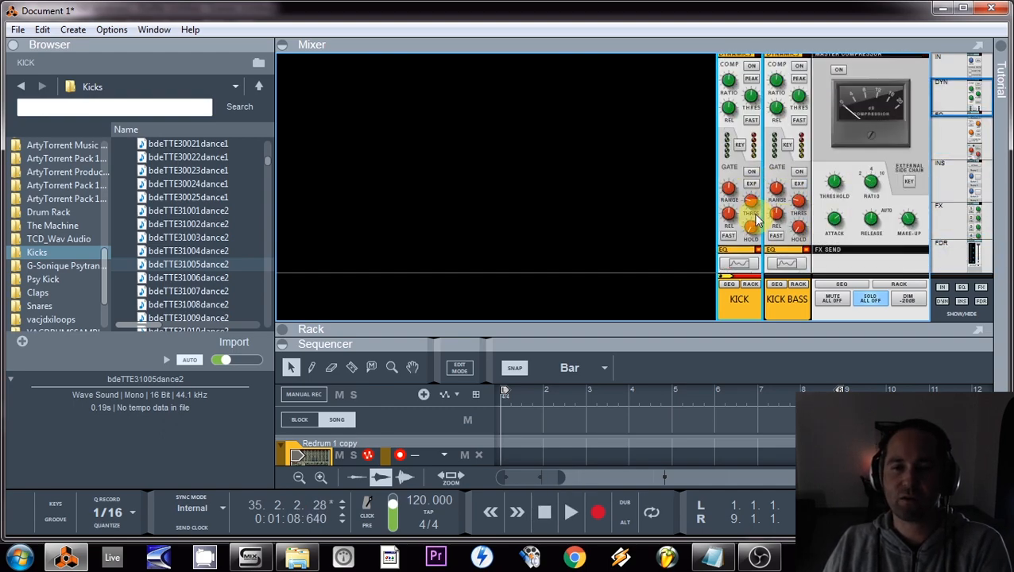
left_click(749, 267)
mouse_move(168, 240)
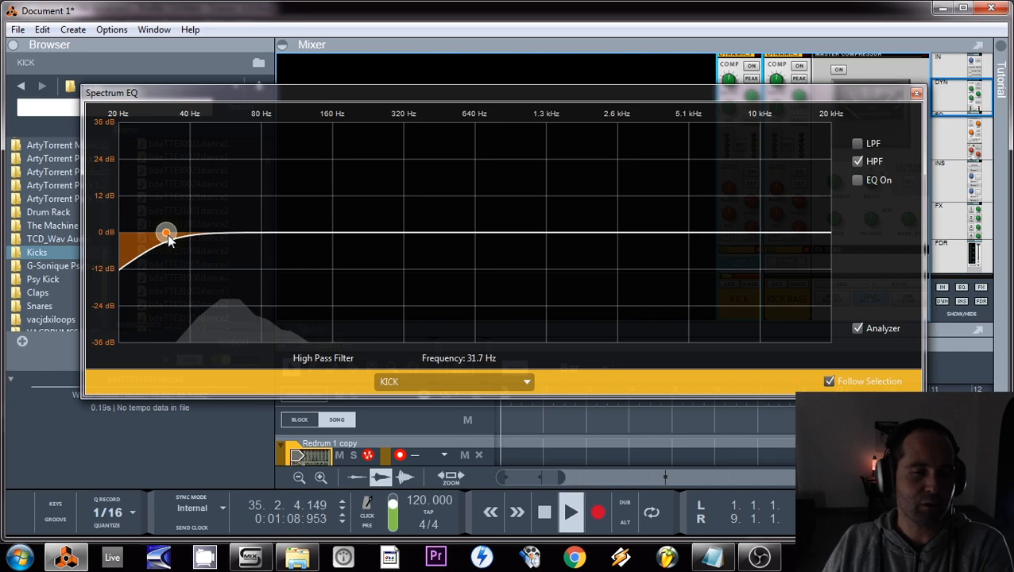
left_click_drag(169, 240, 249, 245)
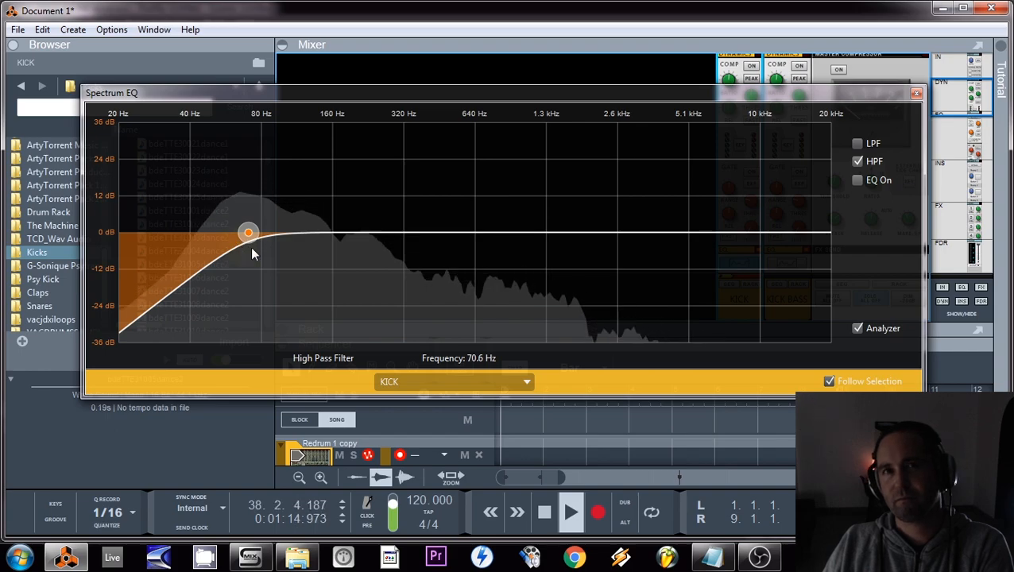
left_click(916, 93)
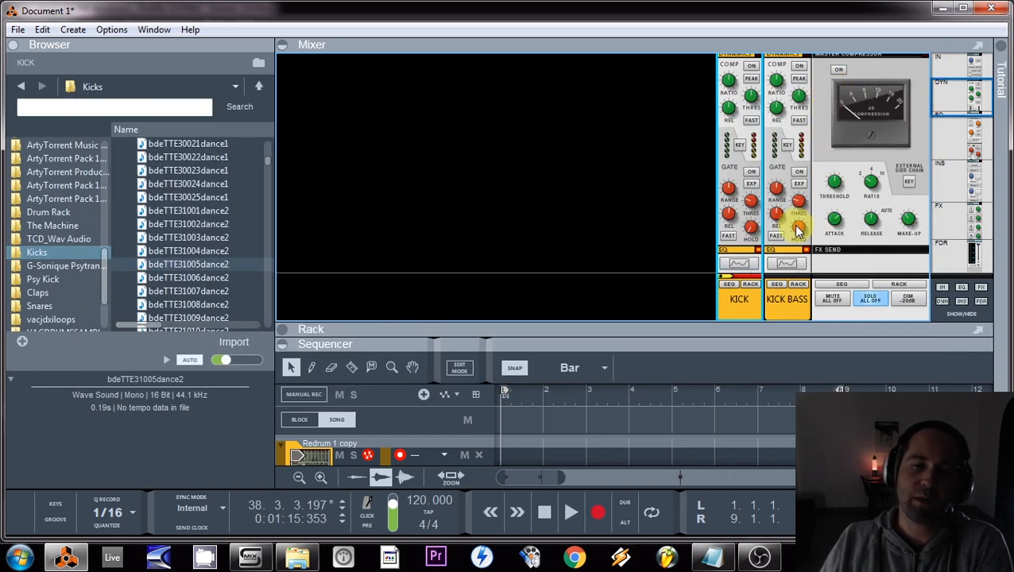
- Check the KICK BASS channel's spectrum and low-pass filter in the Spectrum EQ and close the window
left_click(783, 265)
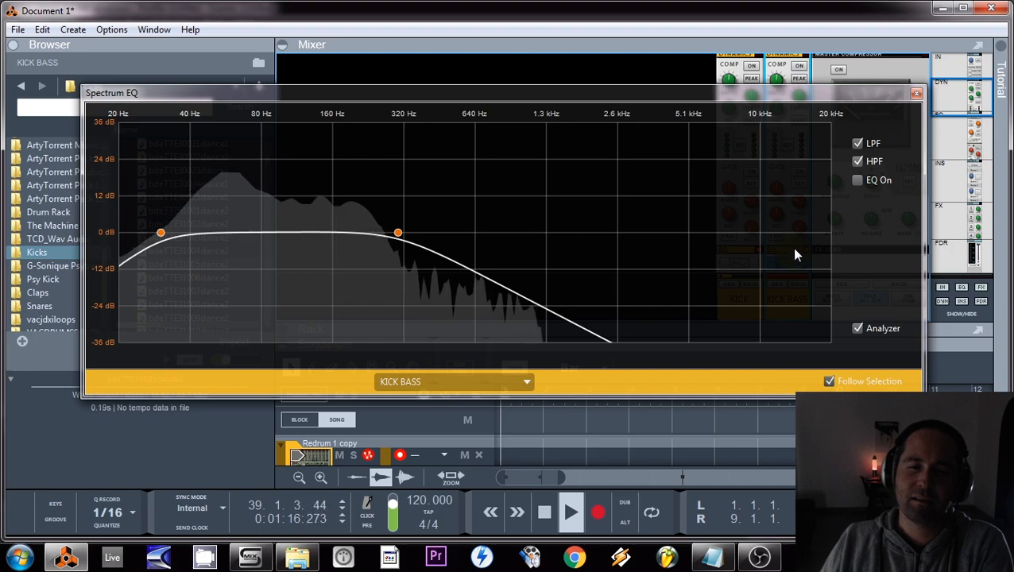
left_click(397, 232)
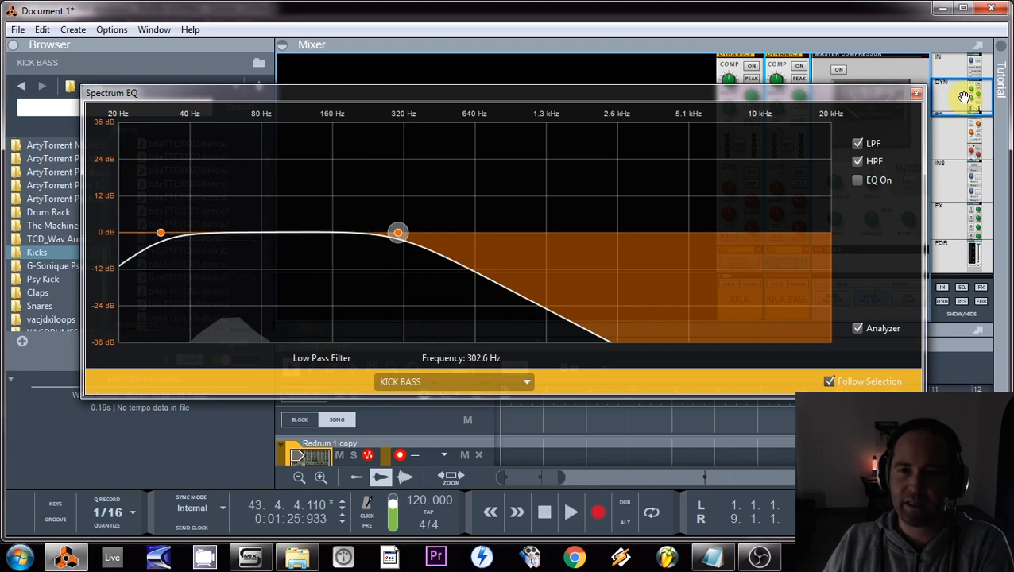
left_click(916, 93)
- Enable the KICK channel's EQ with LF Bell and set the low frequency band to about 207.6 Hz with a gain of -3.49 dB
scroll(756, 77, "down", 5)
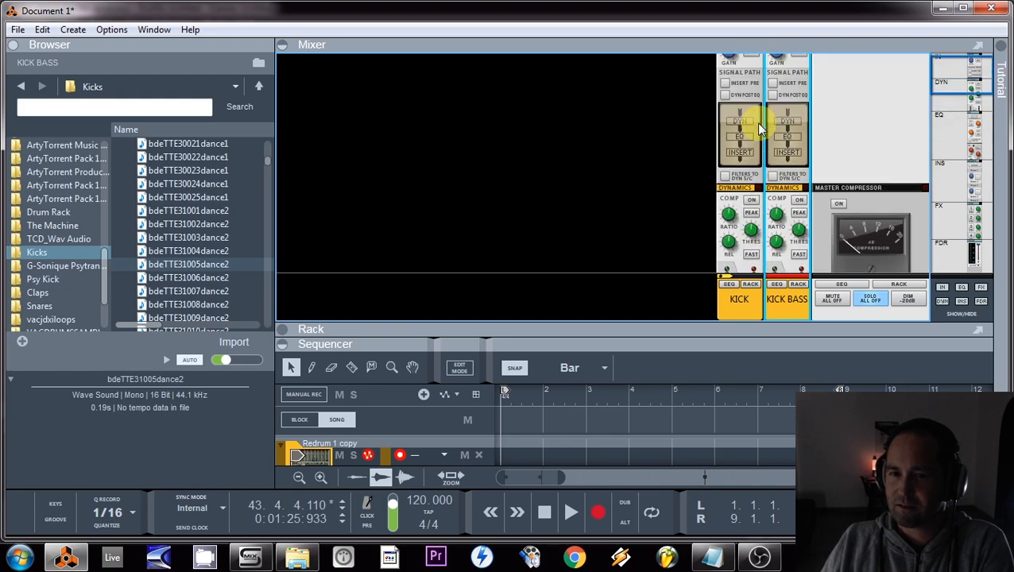
left_click(744, 217)
key("space")
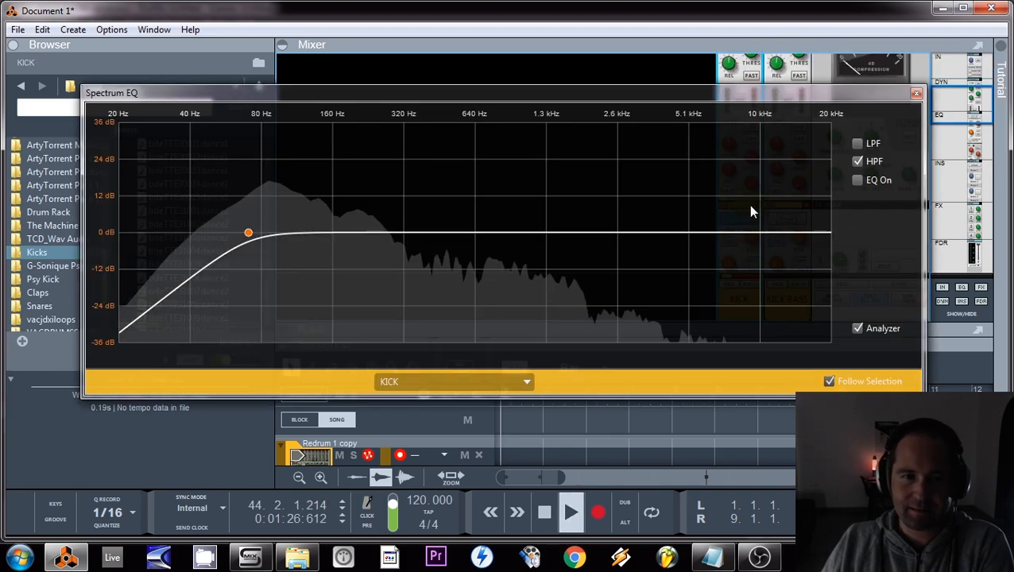
left_click(857, 180)
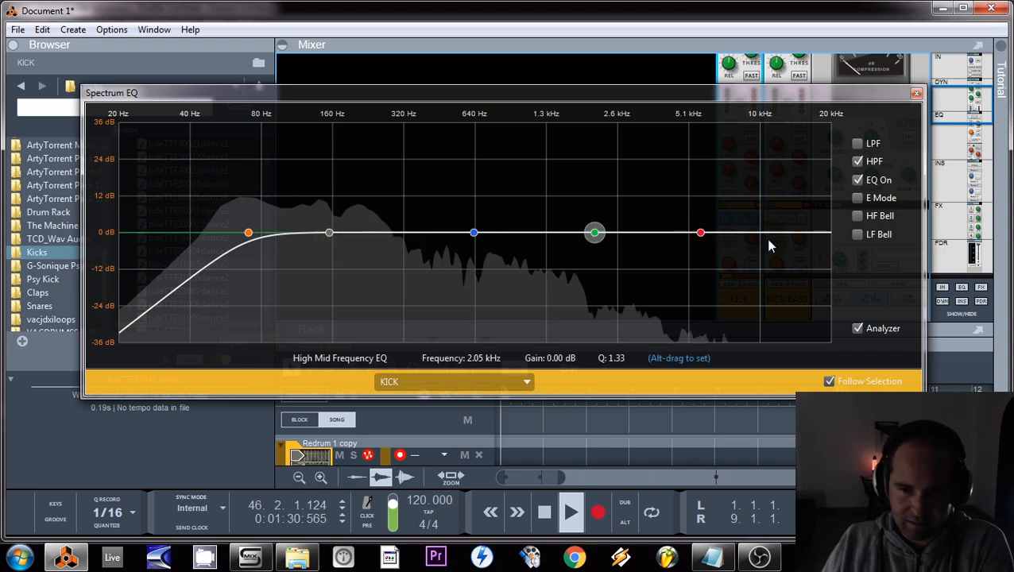
left_click(857, 235)
left_click_drag(338, 234, 359, 244)
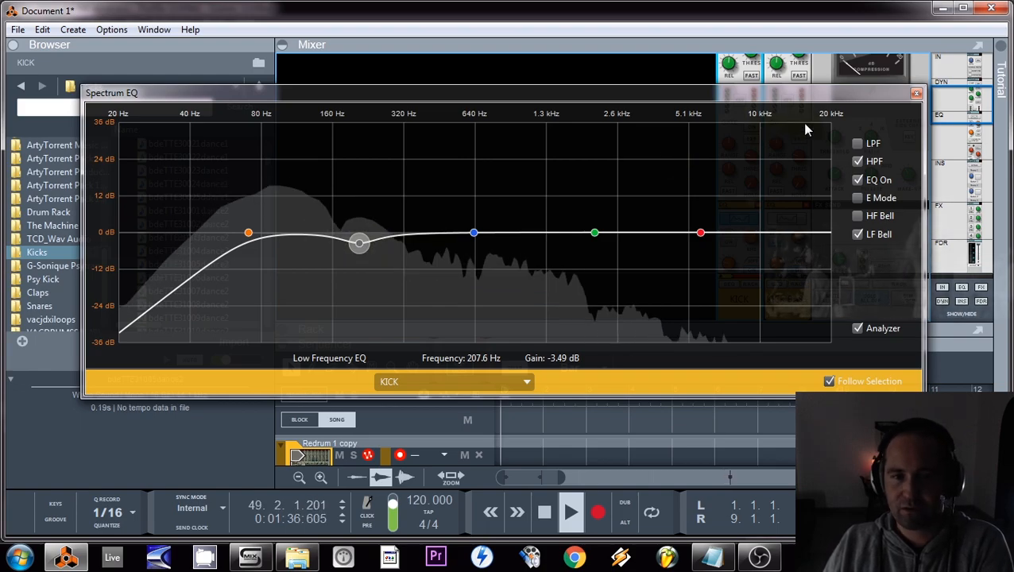
left_click(916, 93)
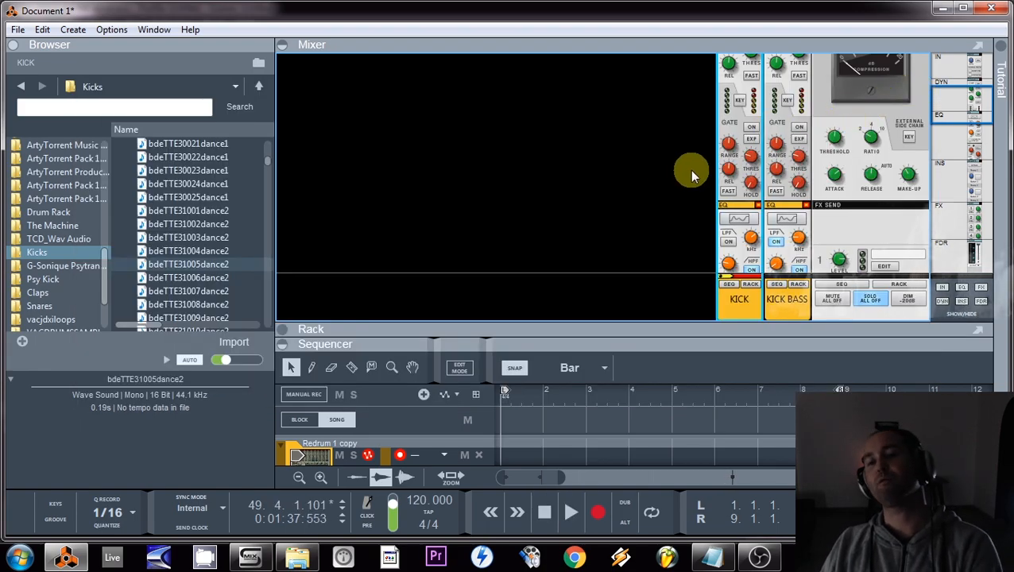
- Play back the soloed kick and kick-bass groove and bring up the KICK channel's Redrum in the rack
scroll(689, 193, "down", 5)
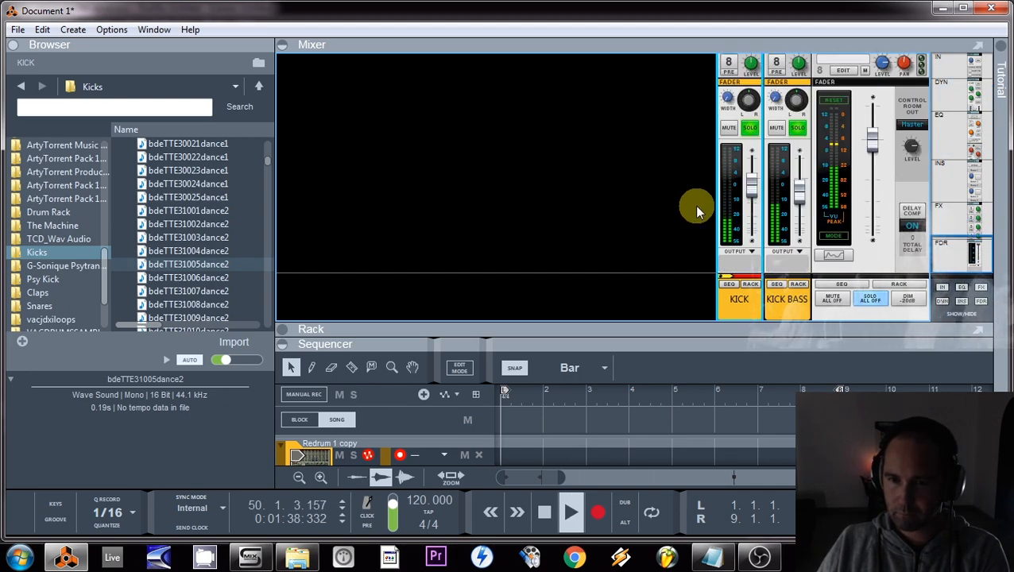
key("space")
scroll(727, 238, "up", 5)
scroll(747, 199, "down", 5)
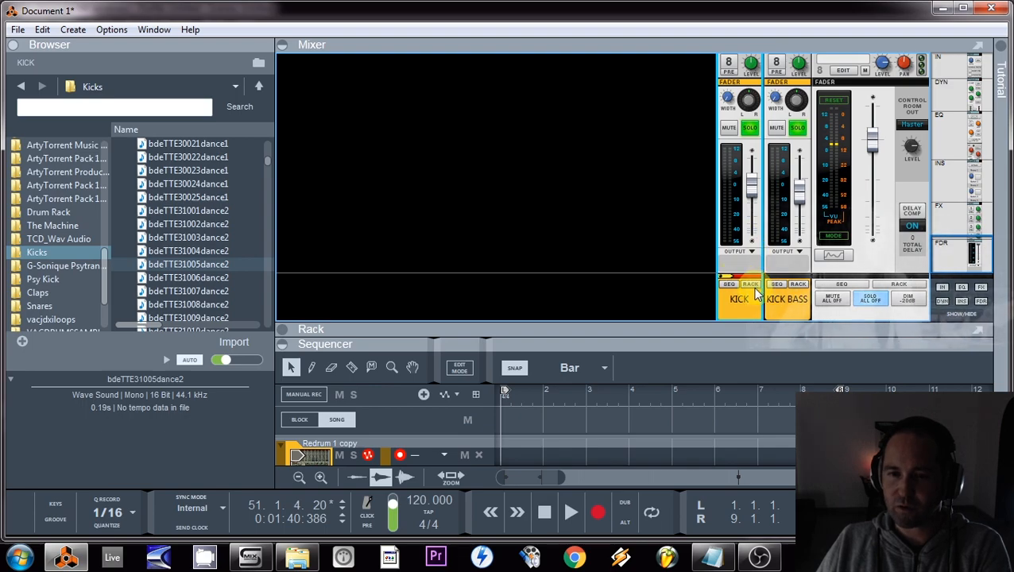
left_click(752, 284)
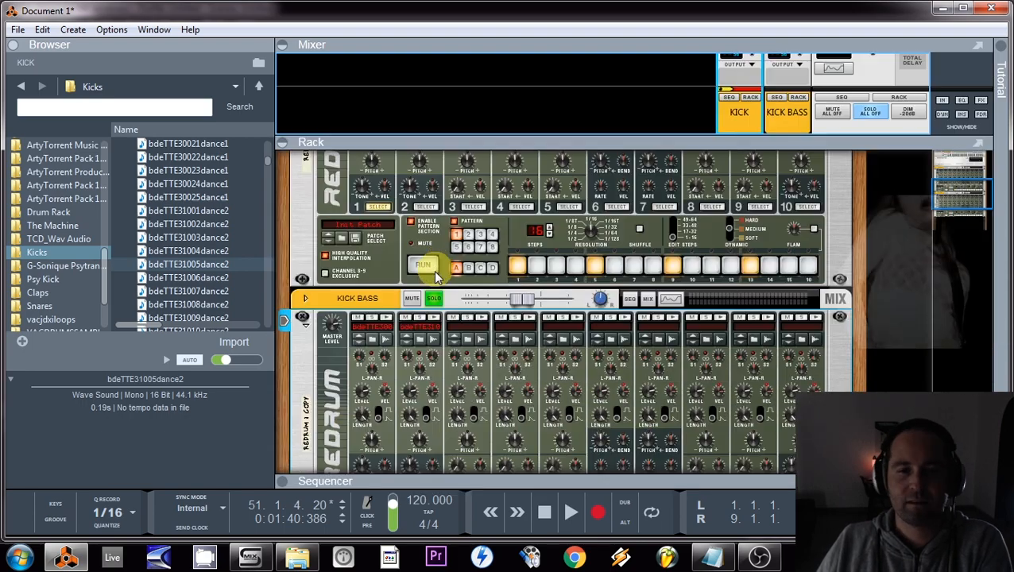
scroll(441, 286, "up", 3)
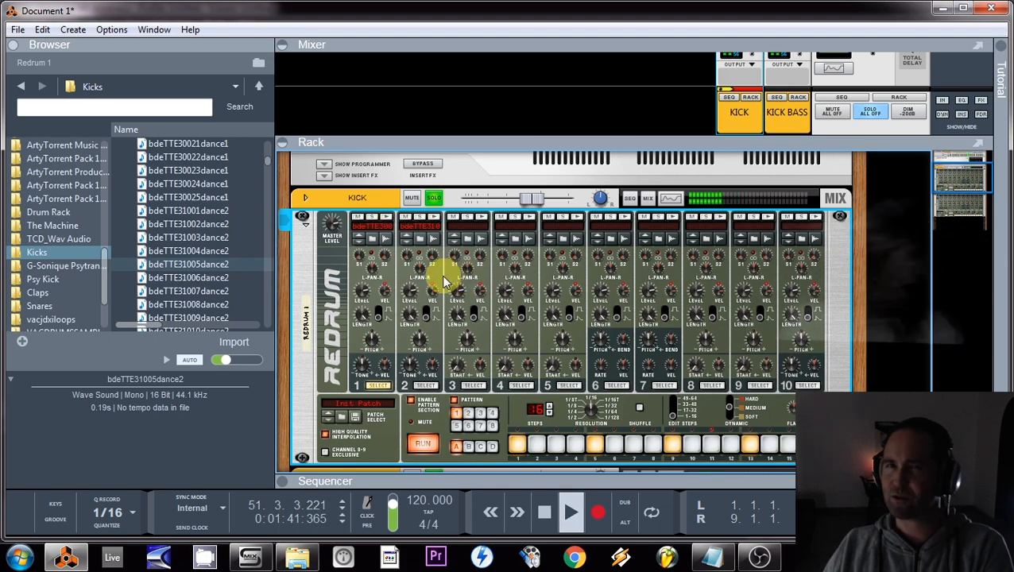
scroll(427, 405, "down", 1)
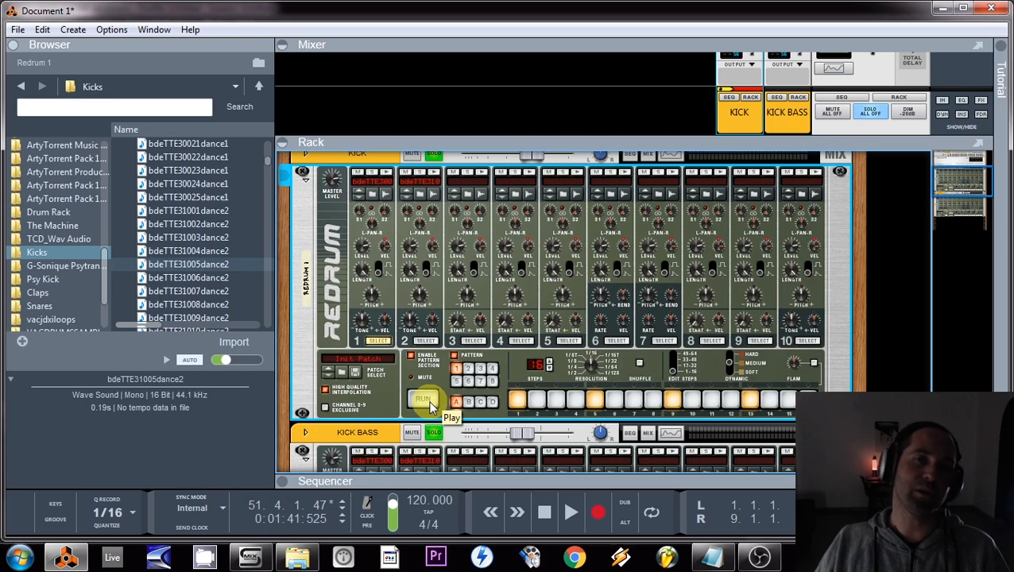
- Add a Scream 4 distortion effect to Redrum 1
right_click(318, 254)
mouse_move(403, 203)
left_click(531, 335)
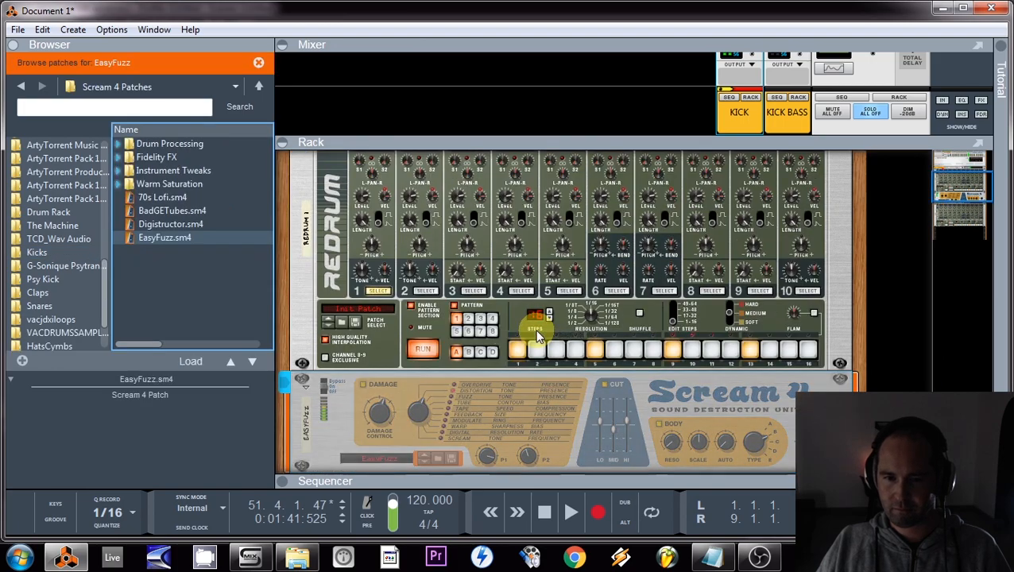
- Open the sample bdeTTE30017dance1 from drum channel 1 of Redrum 1 for editing
scroll(530, 337, "up", 2)
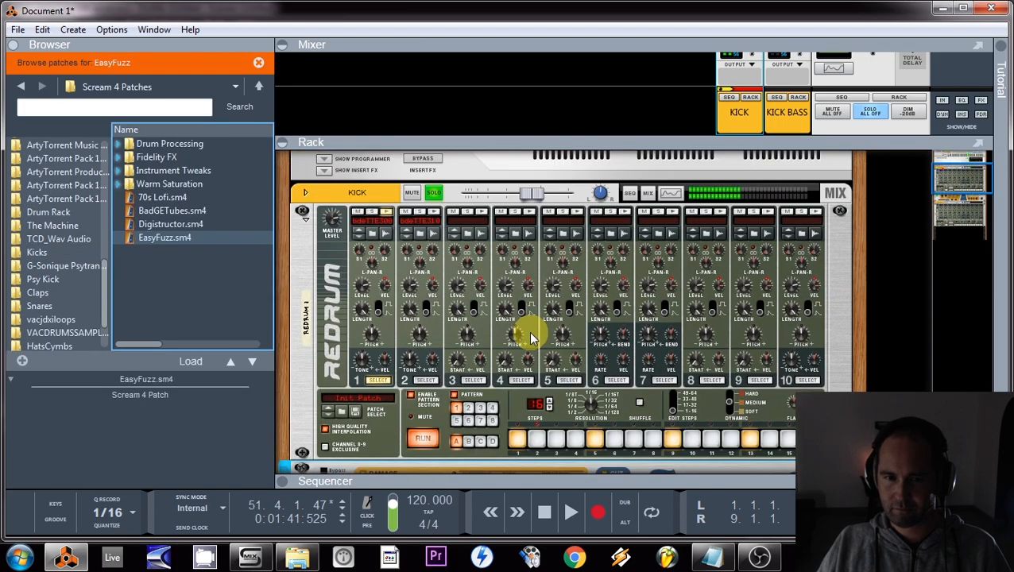
left_click(367, 316)
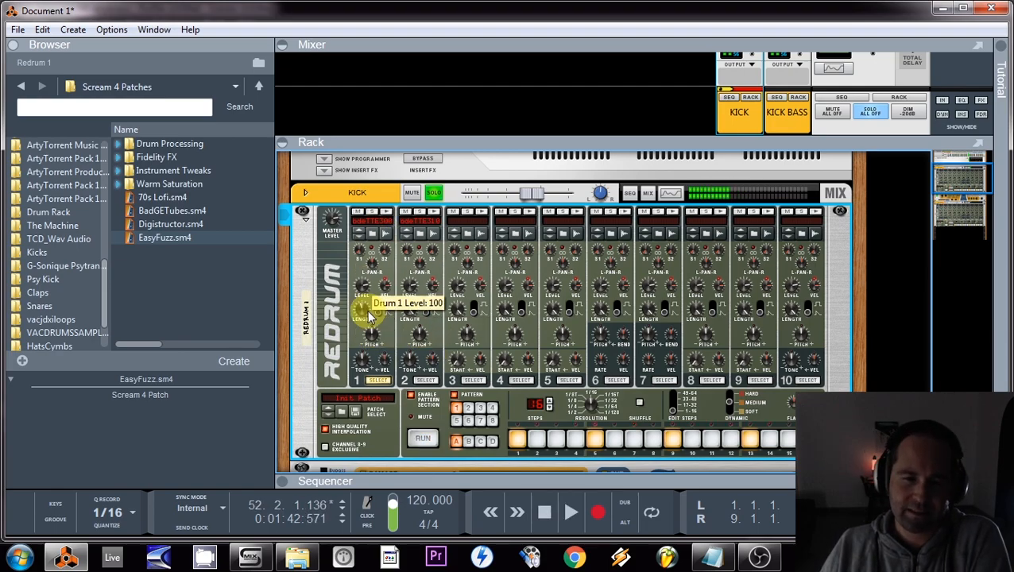
right_click(382, 223)
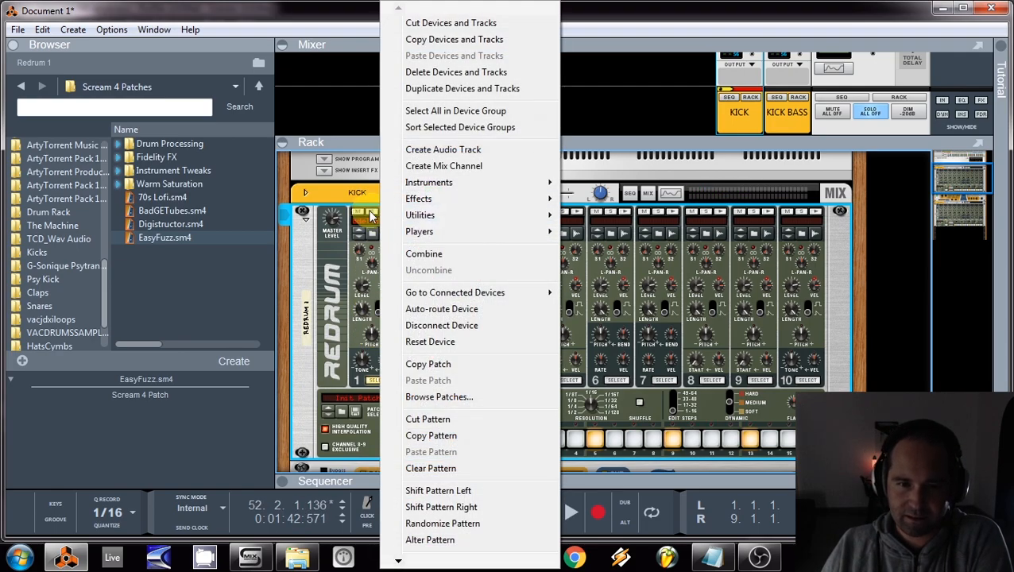
left_click(372, 216)
right_click(369, 222)
left_click(401, 251)
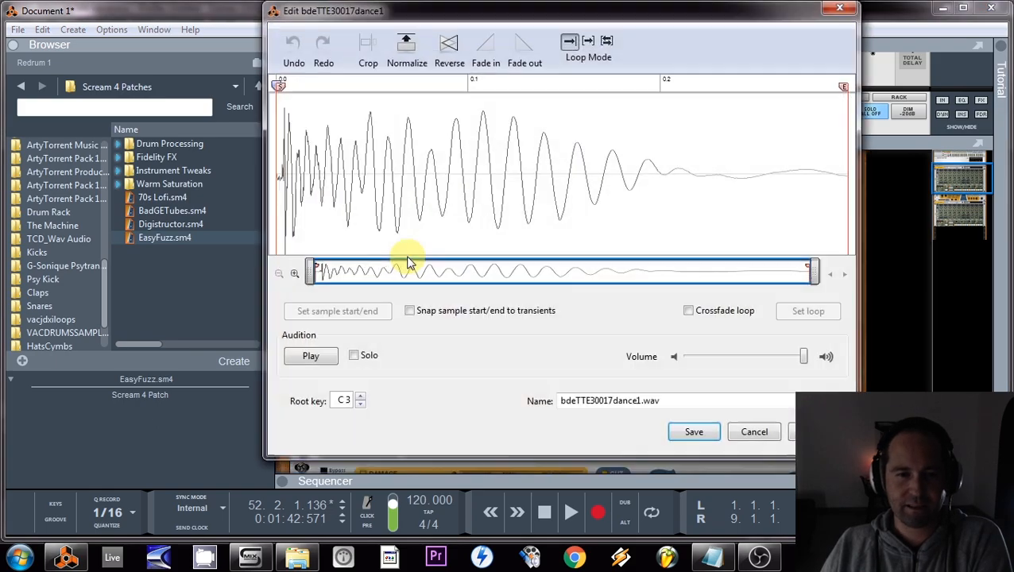
- Fade out the sample's tail and fade in its very start, saving the change in all devices that use it
left_click_drag(721, 169, 873, 170)
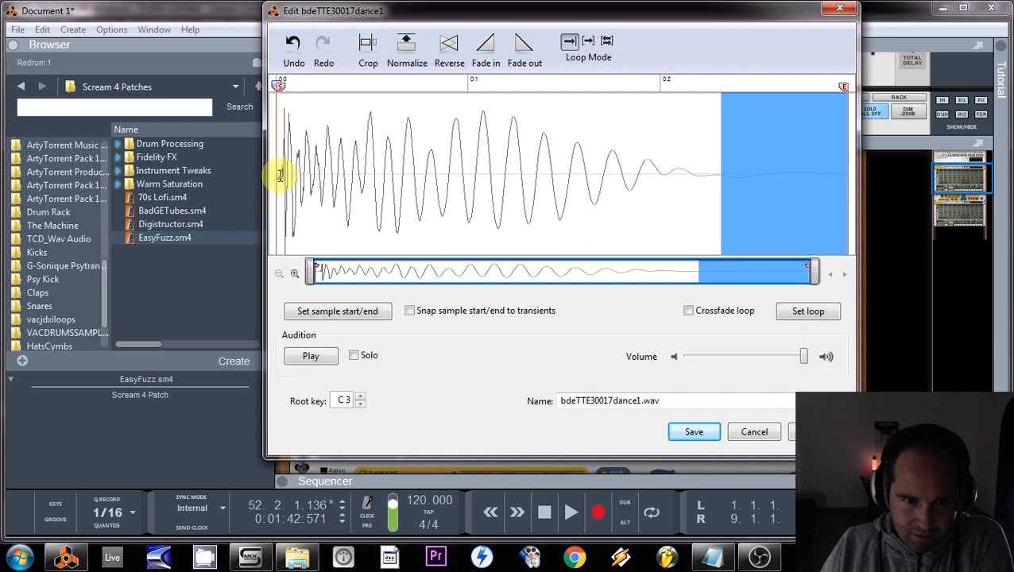
left_click(281, 175)
left_click(480, 53)
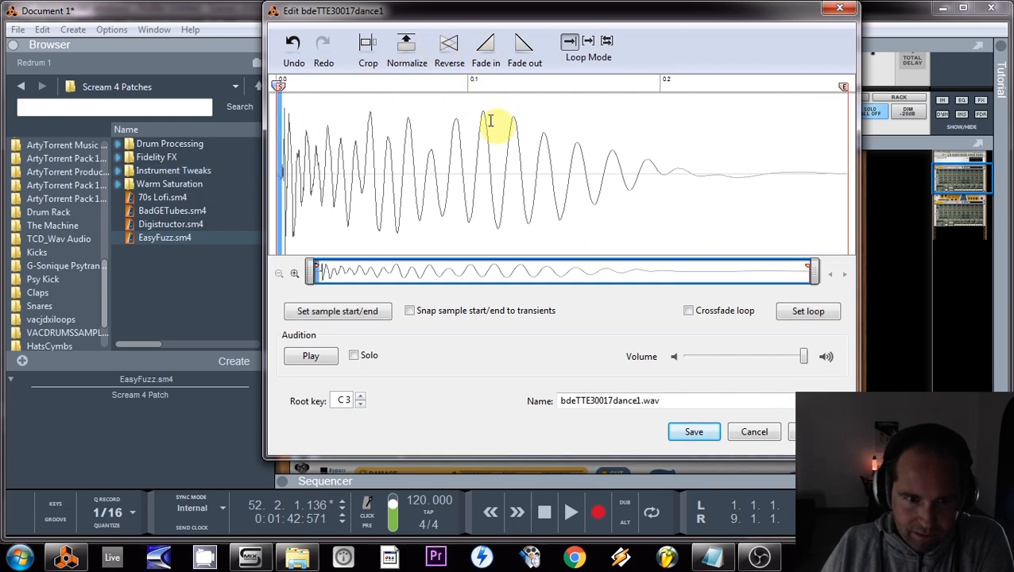
left_click(707, 431)
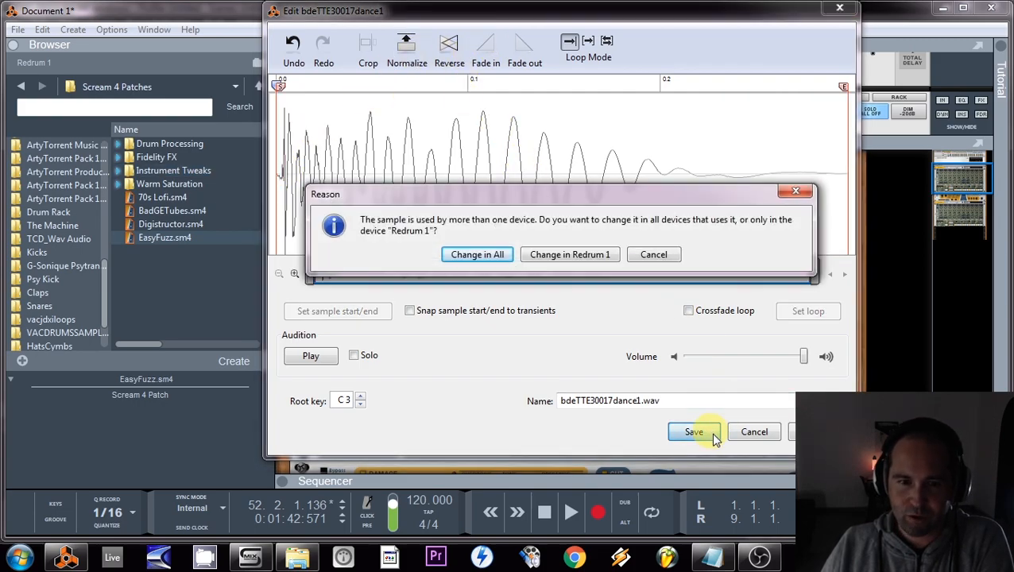
left_click(477, 254)
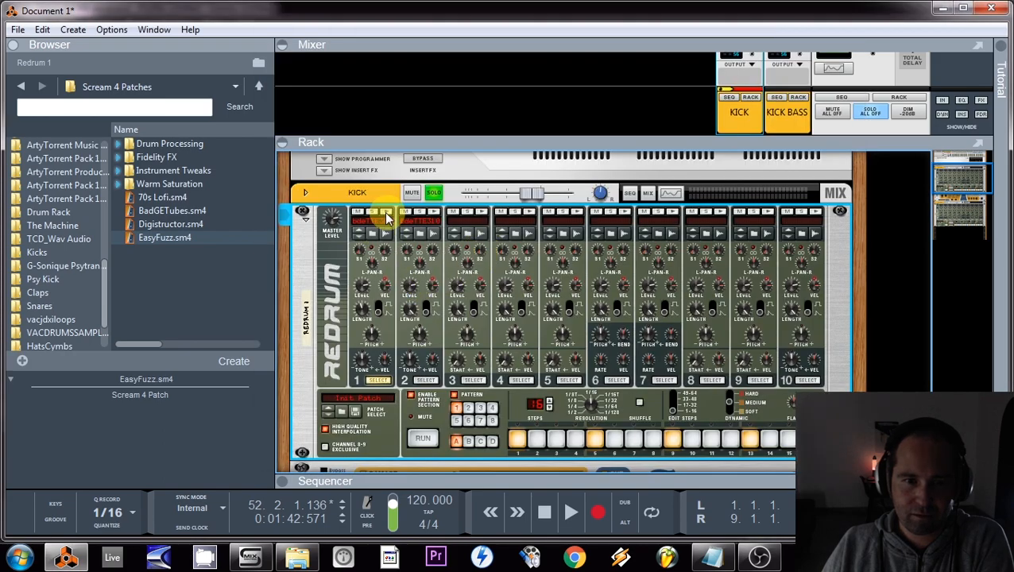
- Audition the edited kick and change the bypass setting of the Scream 4 effect
key("space")
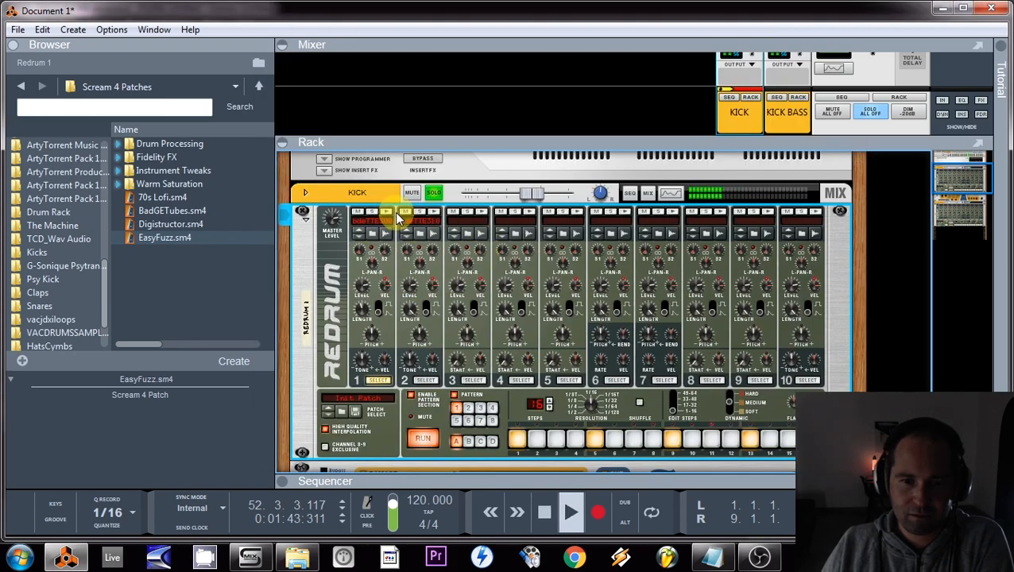
key("space")
scroll(427, 347, "down", 5)
left_click(323, 305)
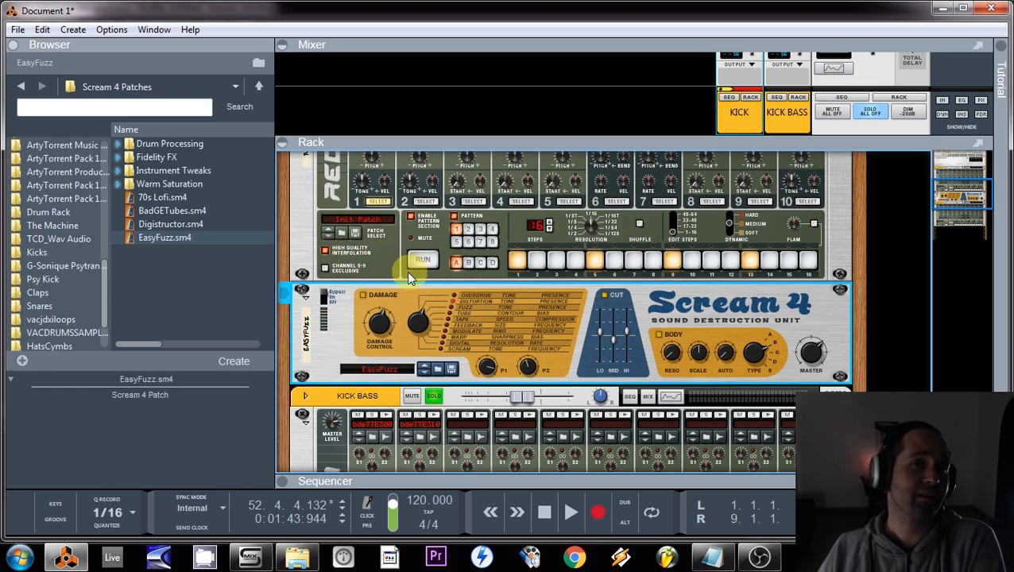
- Enlarge the mixer during playback and raise the KICK channel's fader to 1.04 dB
key("space")
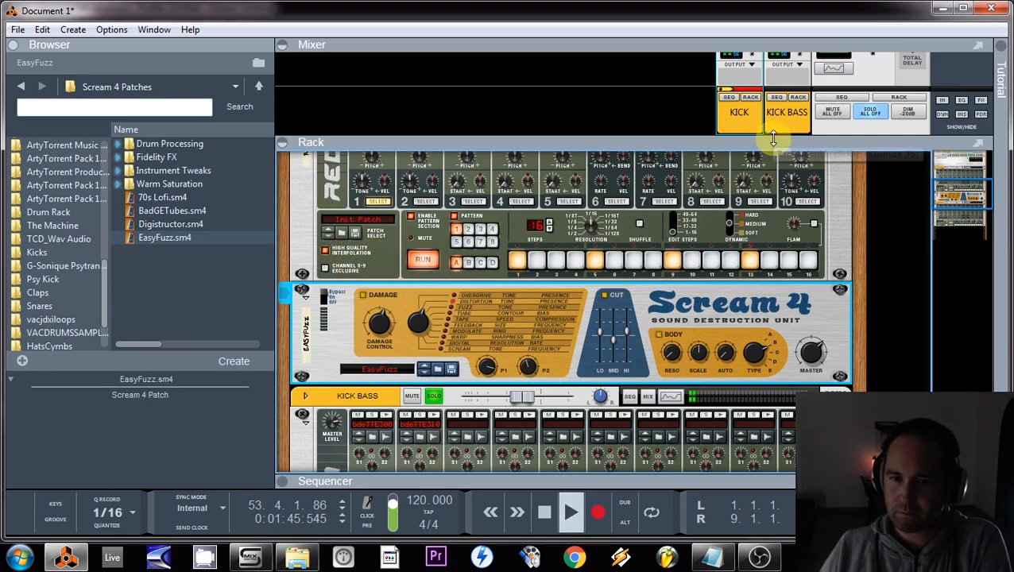
left_click_drag(771, 139, 780, 317)
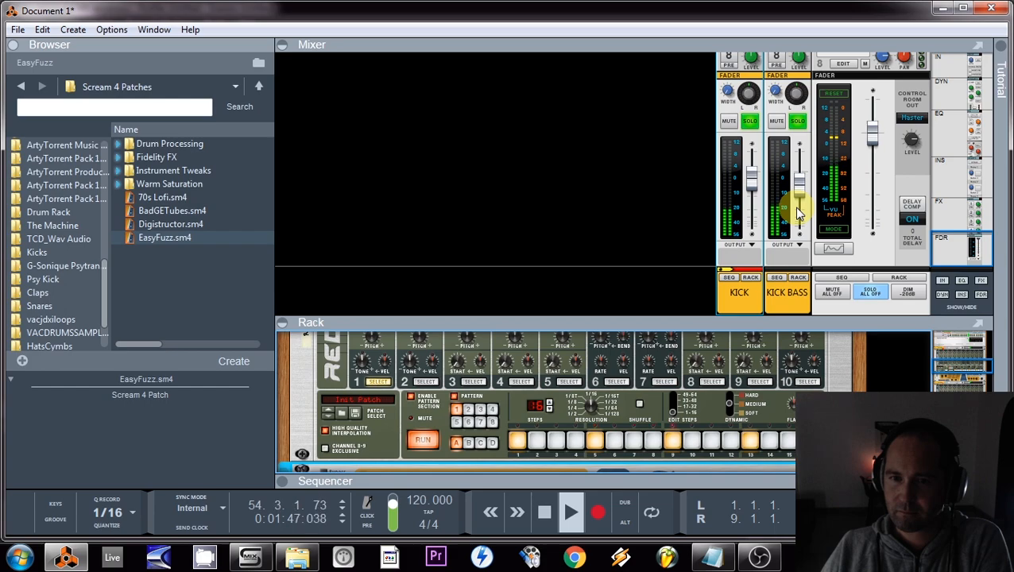
left_click(753, 178)
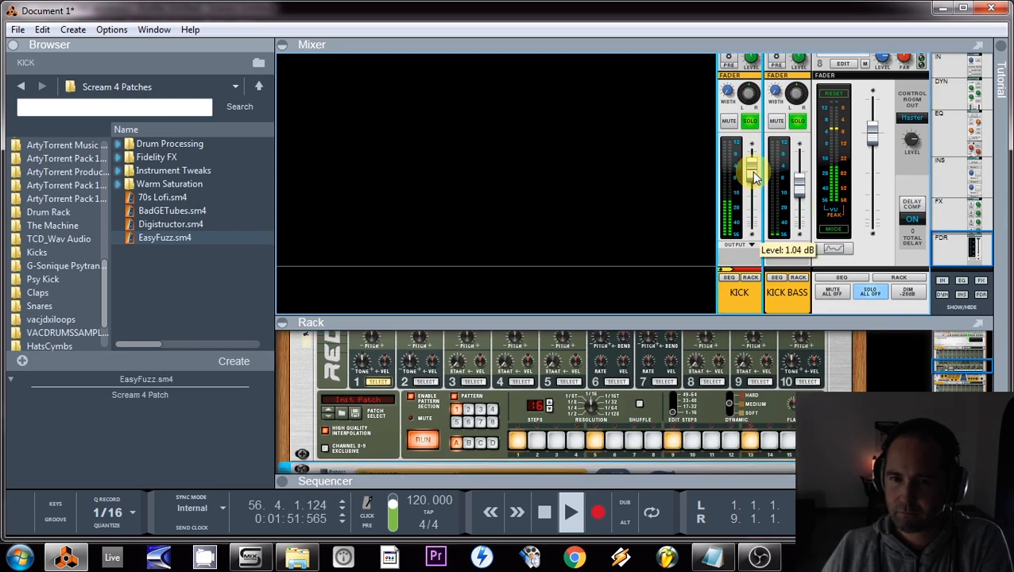
key("space")
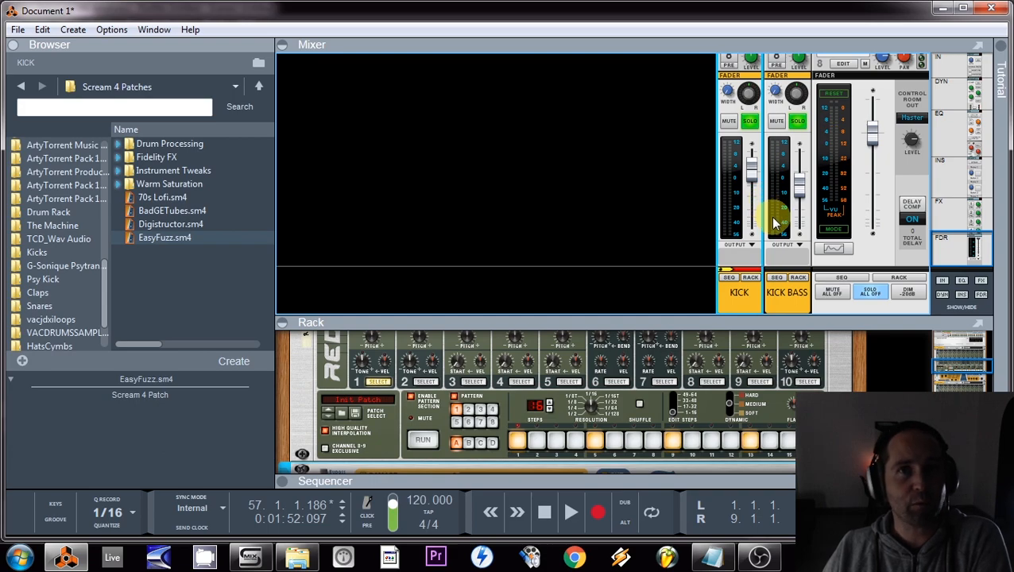
- Locate the KICK BASS channel's Redrum in the rack and rename the device KICK BASS
left_click(802, 296)
left_click(799, 279)
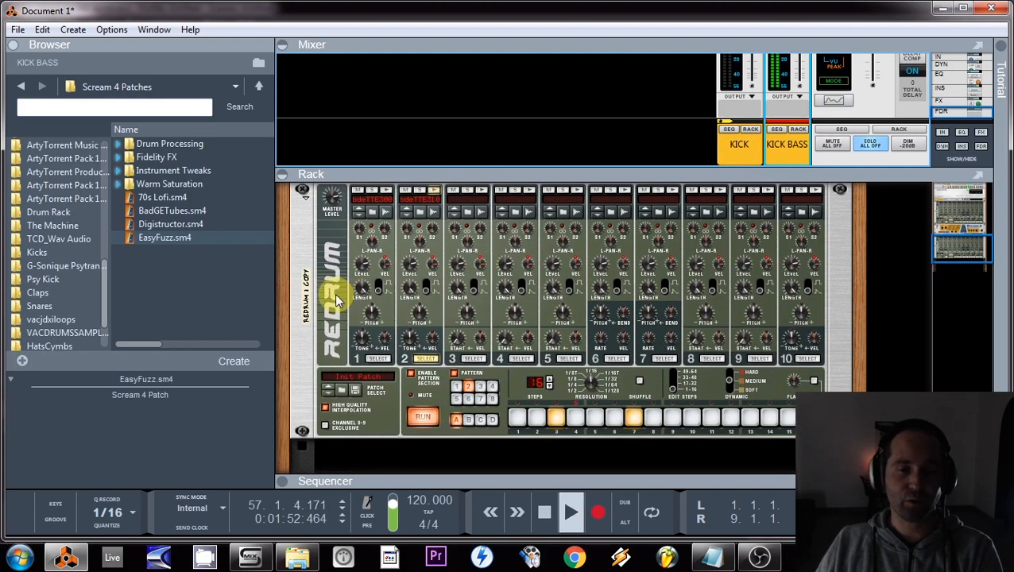
left_click(306, 290)
double_click(306, 294)
type("KICK BASS")
key("Return")
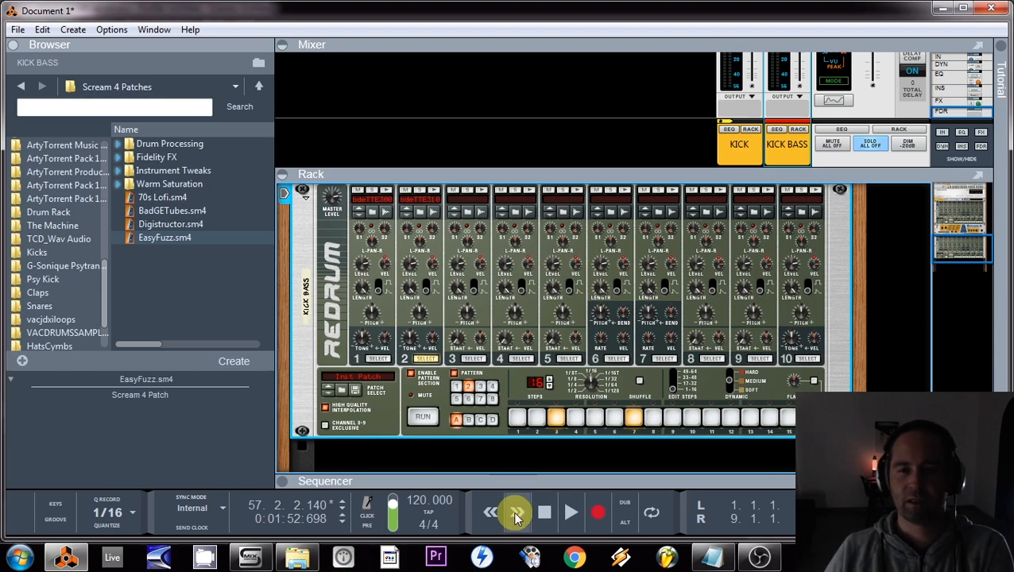
- Add an MClass Compressor effect to the KICK BASS Redrum
right_click(326, 288)
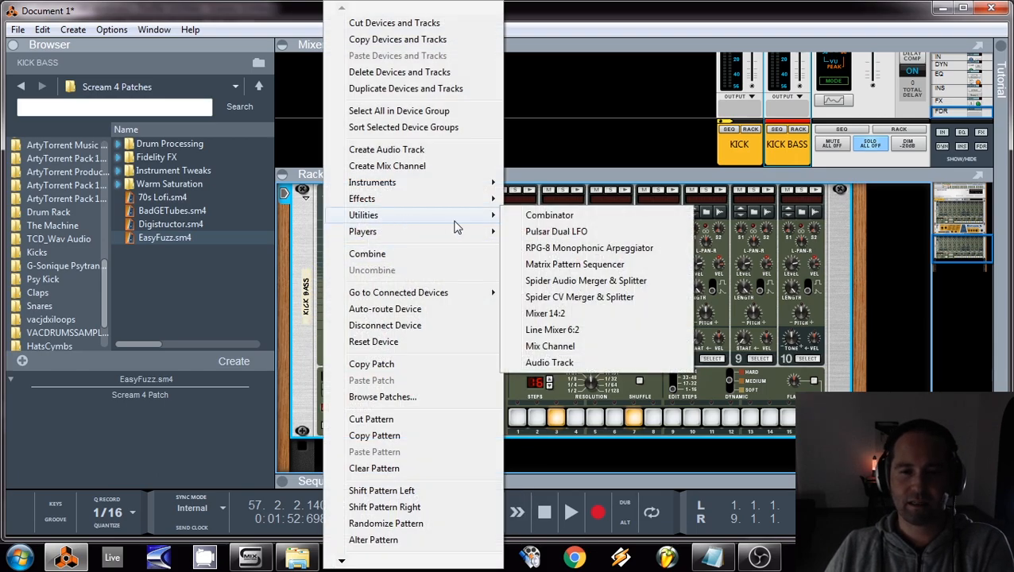
mouse_move(389, 233)
mouse_move(392, 200)
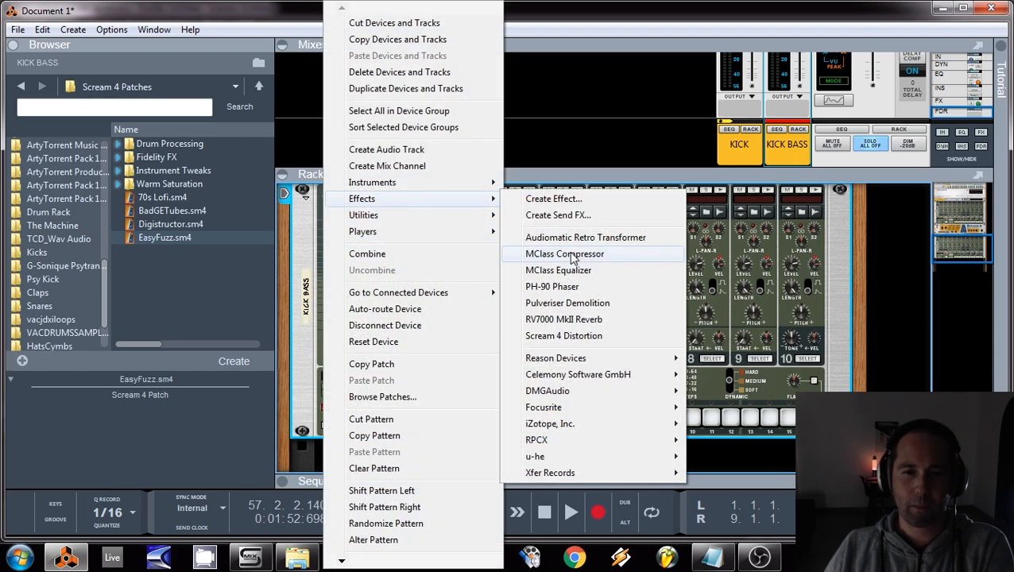
left_click(561, 253)
- Delete the Scream 4 distortion from the KICK channel's device chain
left_click(739, 144)
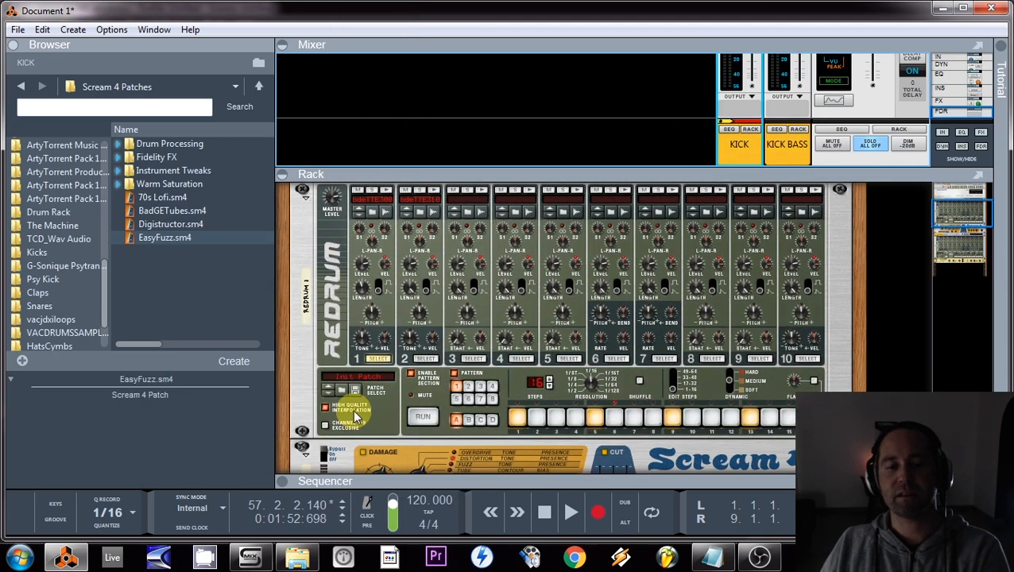
left_click(361, 457)
key("Delete")
key("Return")
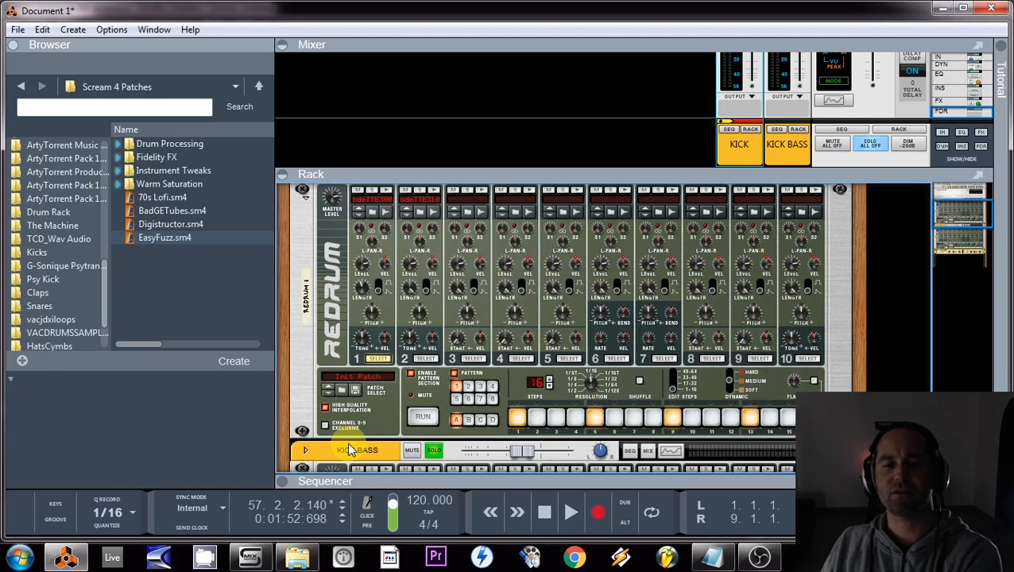
- Duplicate the Redrum 1 device with its track and rename the copied drum machine side chain
right_click(304, 235)
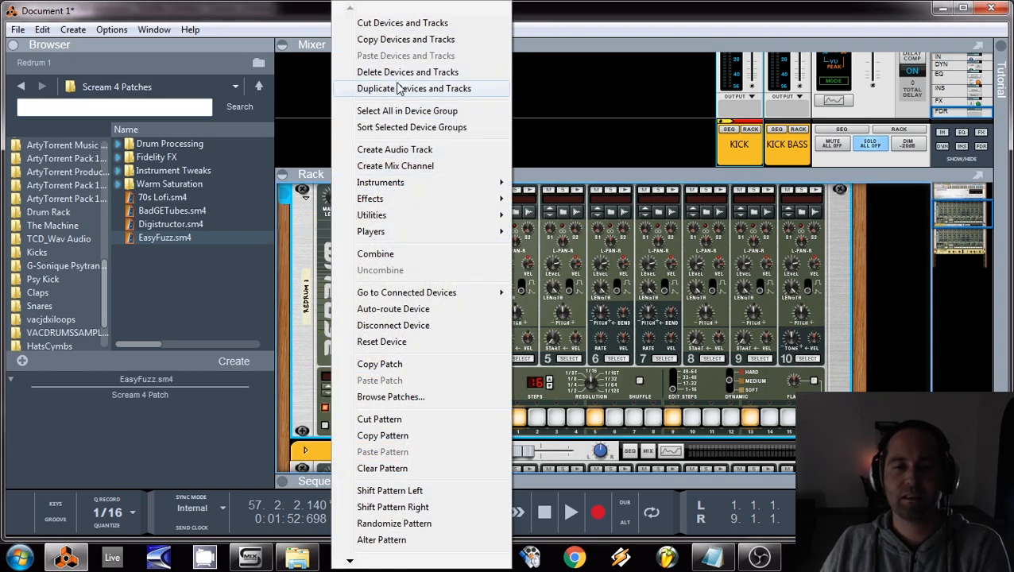
left_click(527, 87)
double_click(306, 338)
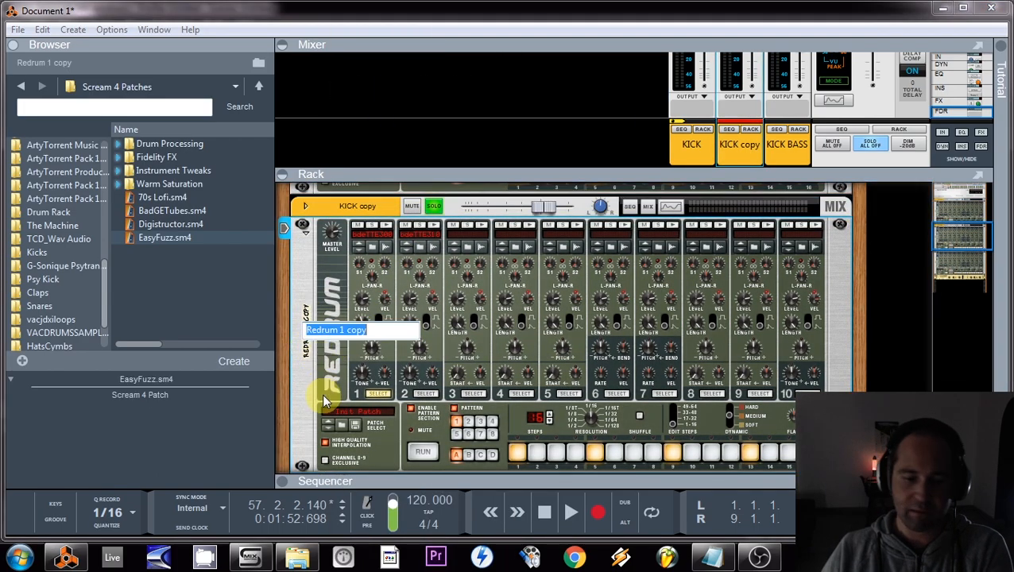
type("side chain")
key("Return")
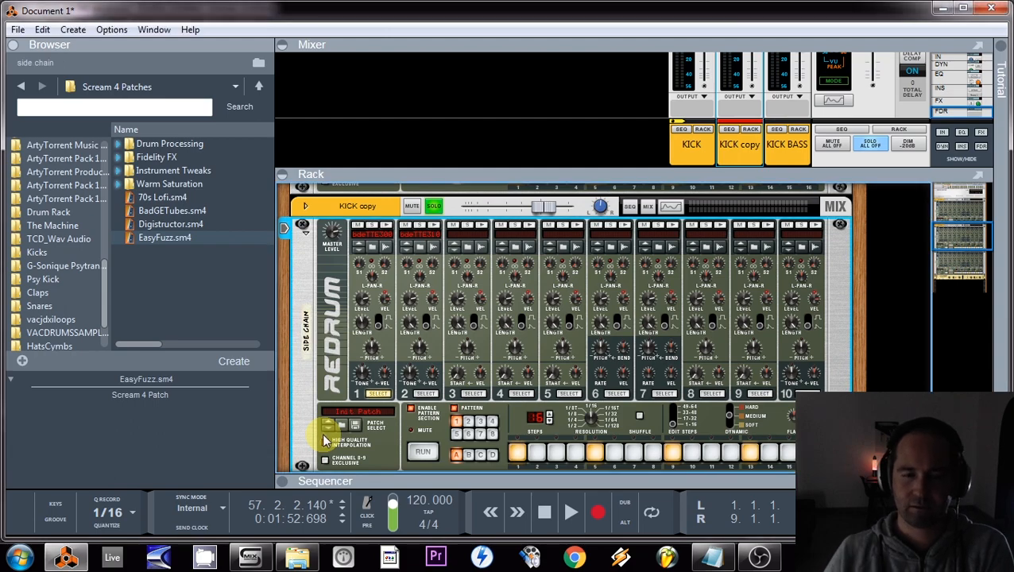
- Clear all channel solos and reroute the side chain Redrum's stereo output to the sidechain inputs of the MClass Compressor
left_click(874, 145)
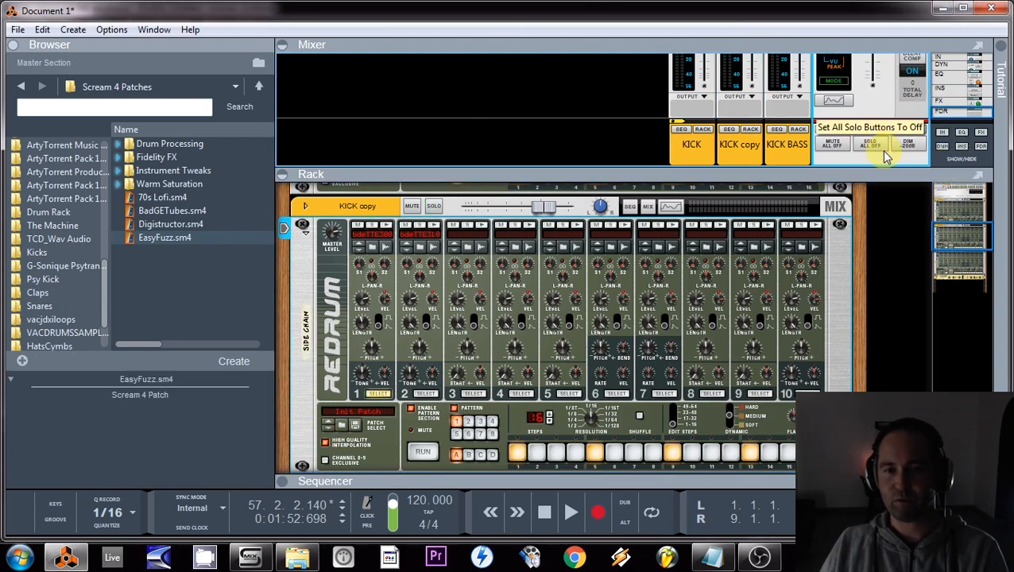
key("Tab")
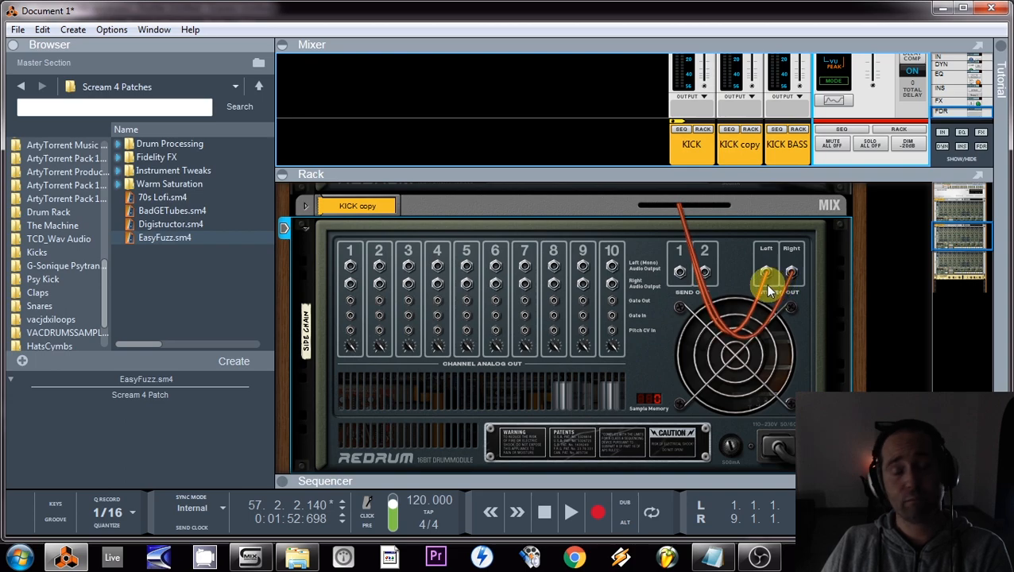
left_click(765, 273)
right_click(765, 272)
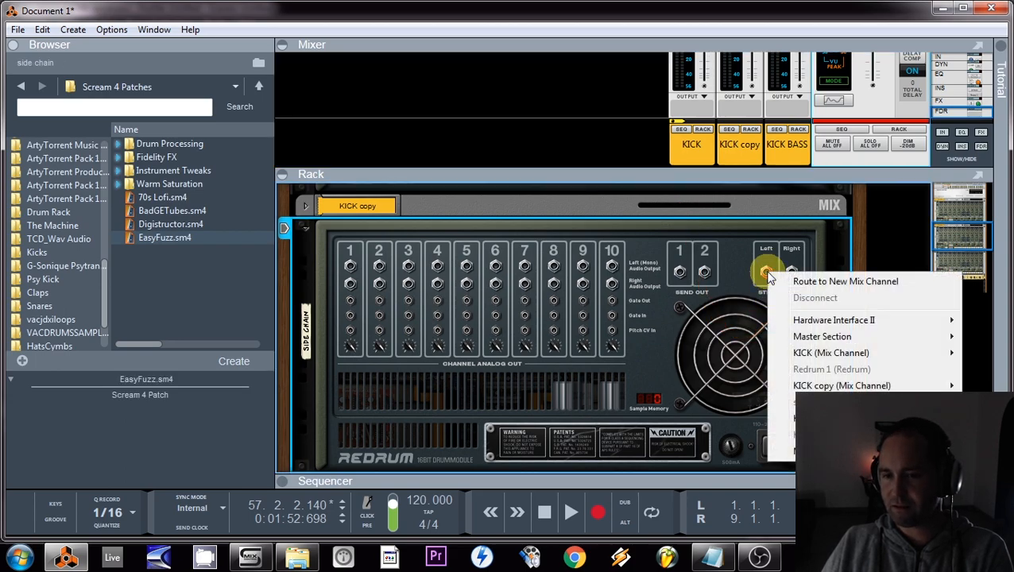
mouse_move(819, 451)
left_click(722, 465)
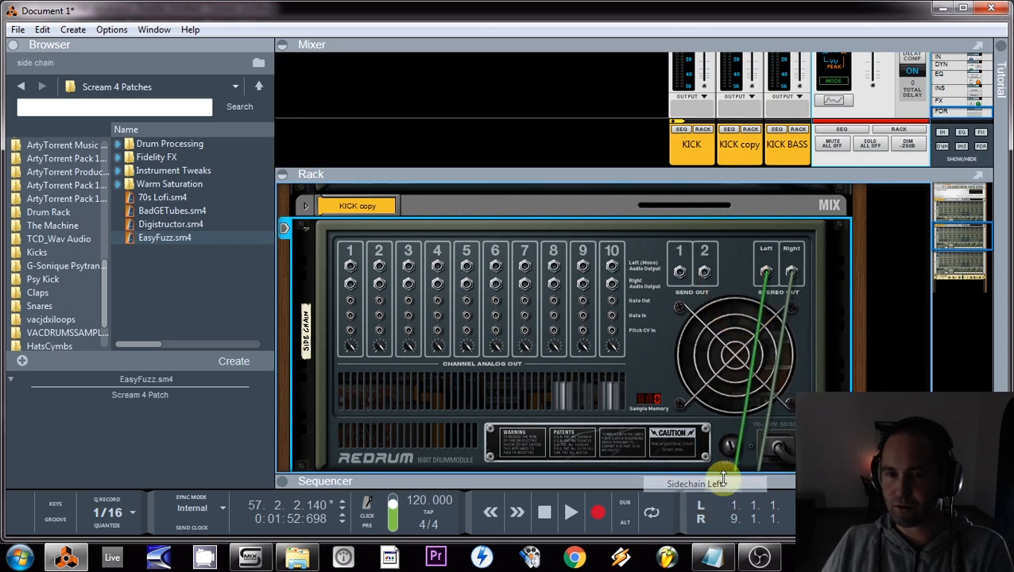
key("Tab")
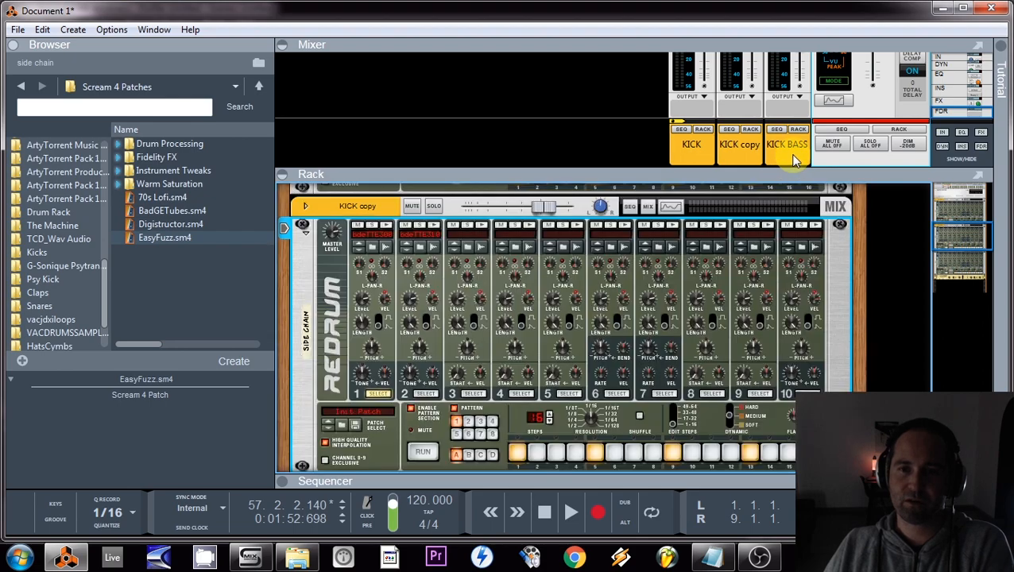
- Rename the KICK copy mixer channel side chain
double_click(730, 157)
type("side chain")
key("Return")
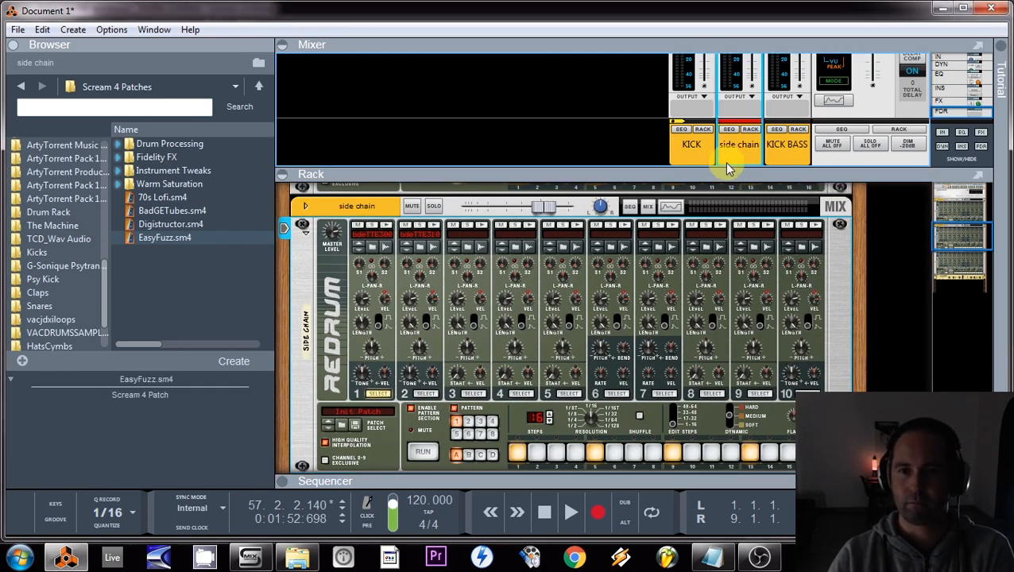
- Lower the threshold of the KICK BASS MClass Compressor during playback
key("space")
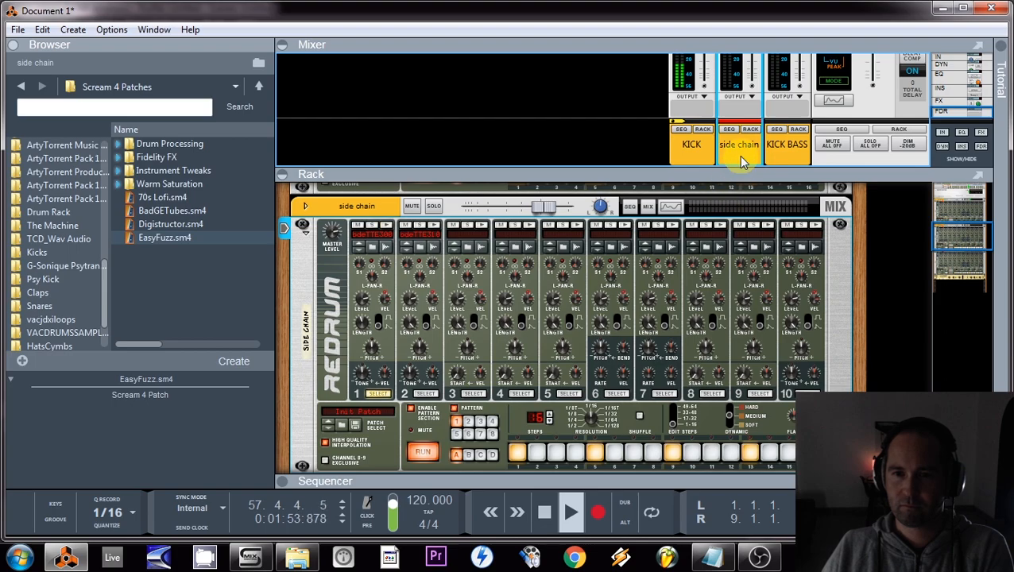
scroll(751, 349, "down", 5)
key("space")
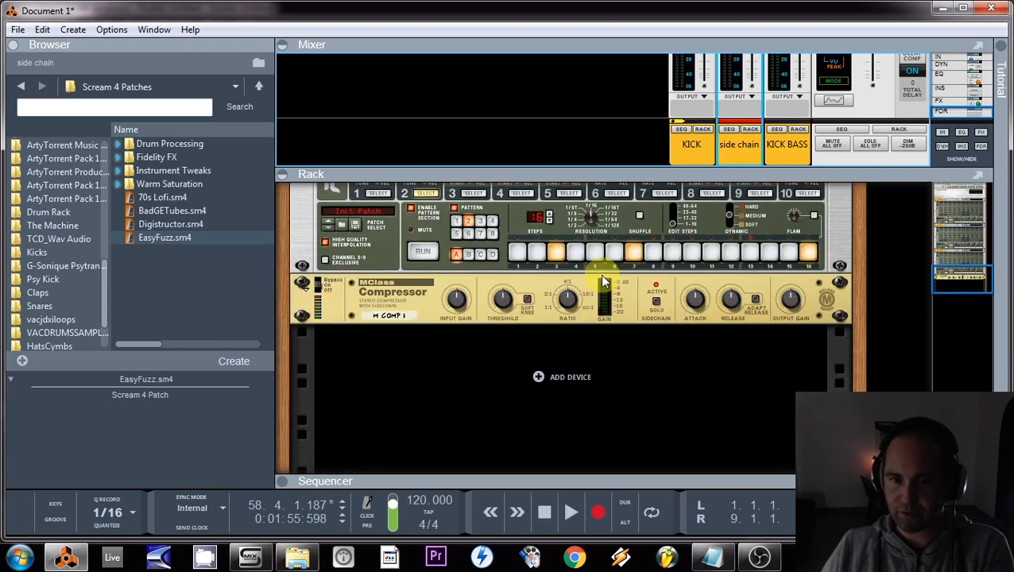
key("space")
left_click_drag(504, 296, 513, 373)
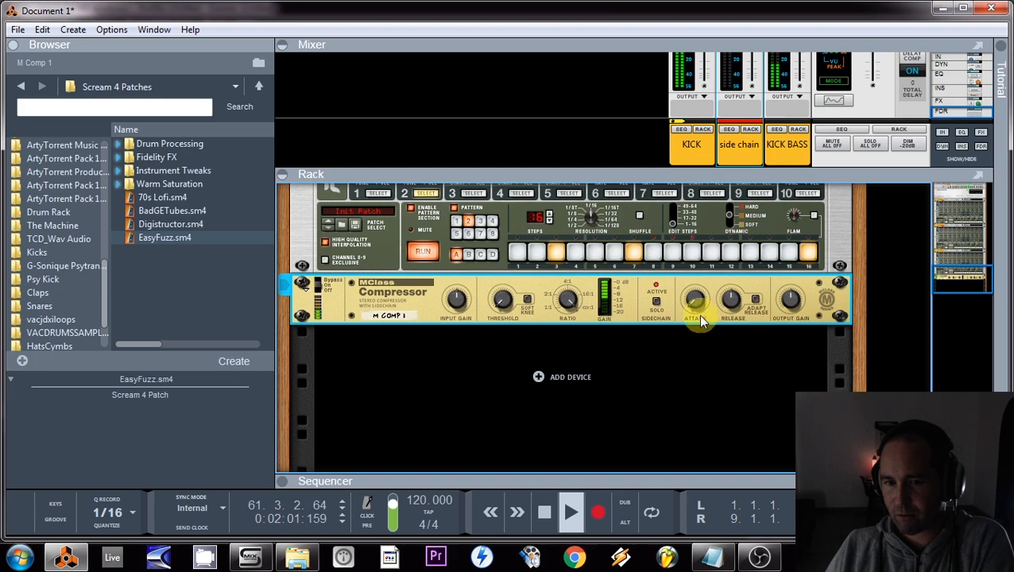
- Compare the compressor bypassed and active during playback, enlarging the mixer and soloing the KICK BASS channel
left_click(322, 288)
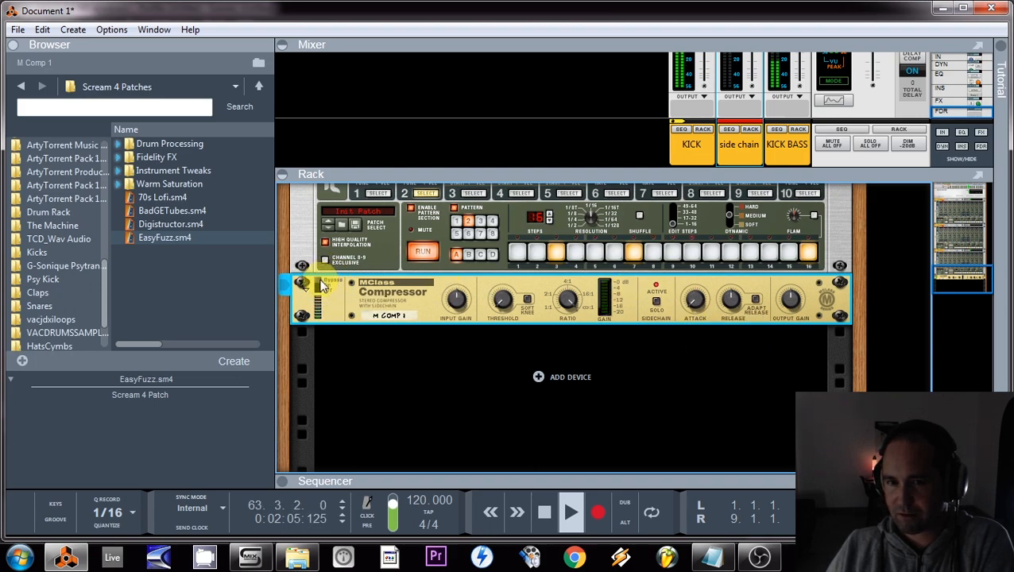
left_click(323, 288)
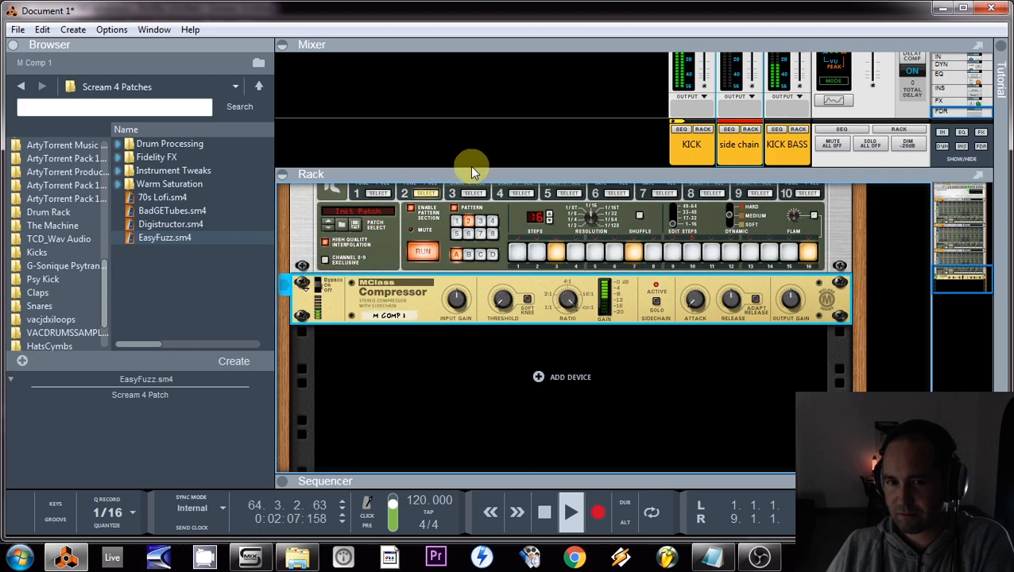
left_click_drag(470, 169, 470, 256)
left_click(797, 59)
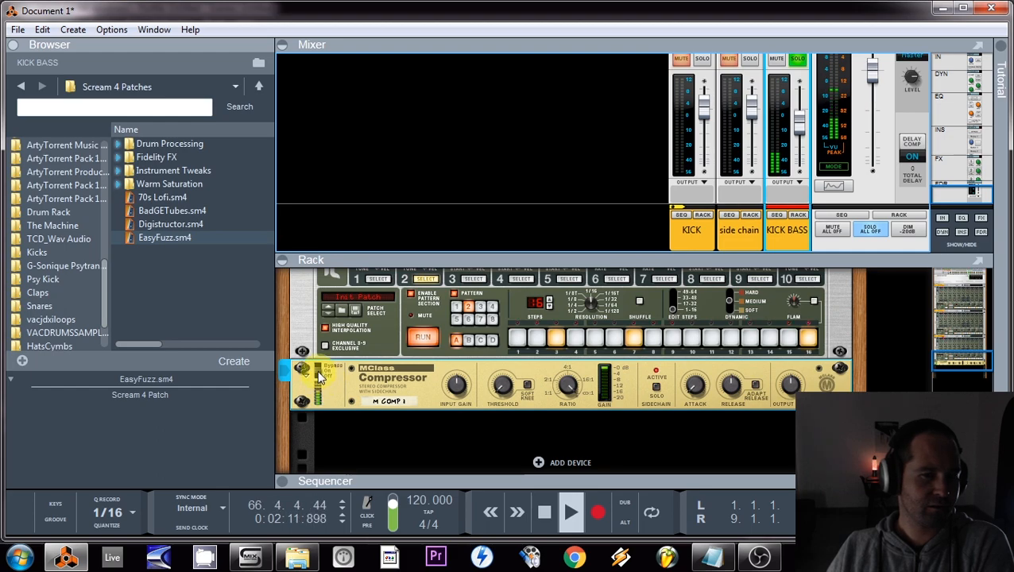
left_click(321, 373)
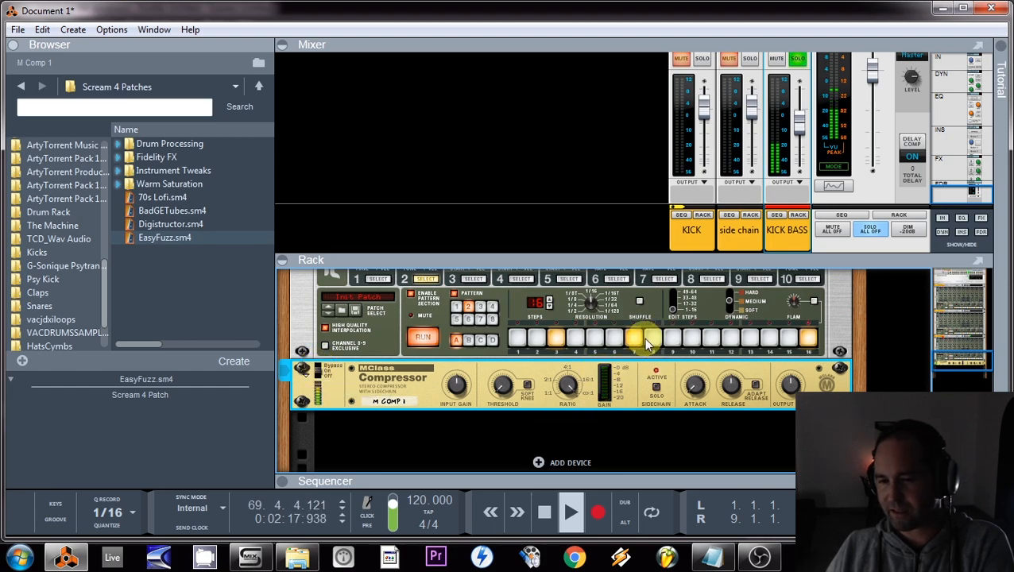
left_click(653, 387)
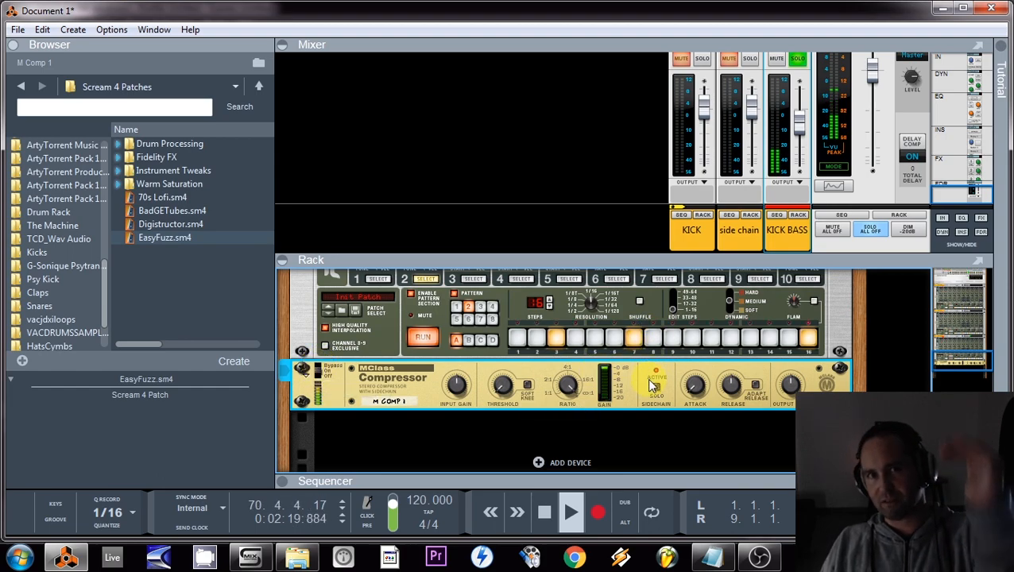
- Audition the KICK soloed together with the KICK BASS, stop playback and clear the solos
left_click(702, 60)
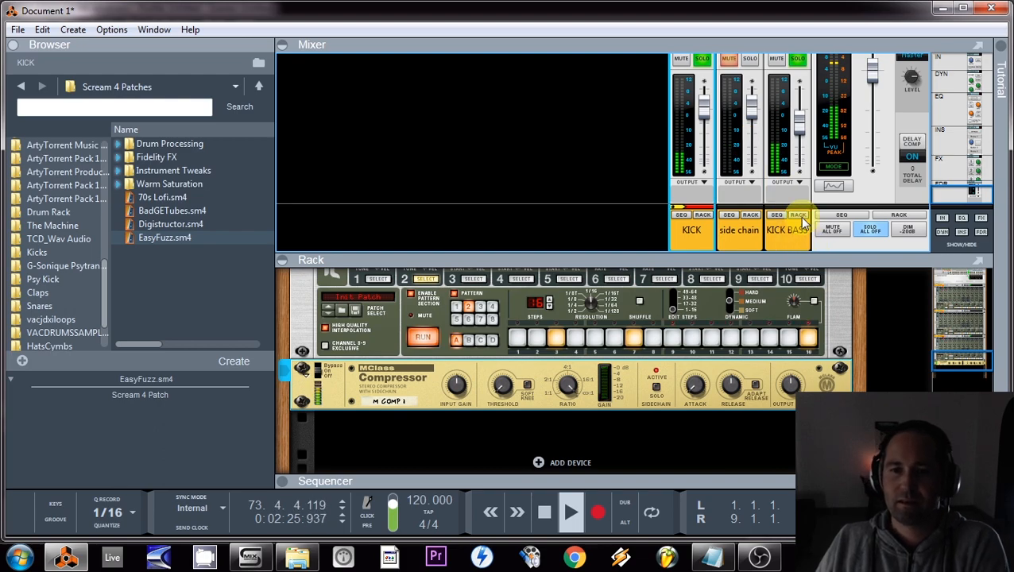
key("space")
left_click(797, 60)
left_click(735, 62)
left_click(703, 62)
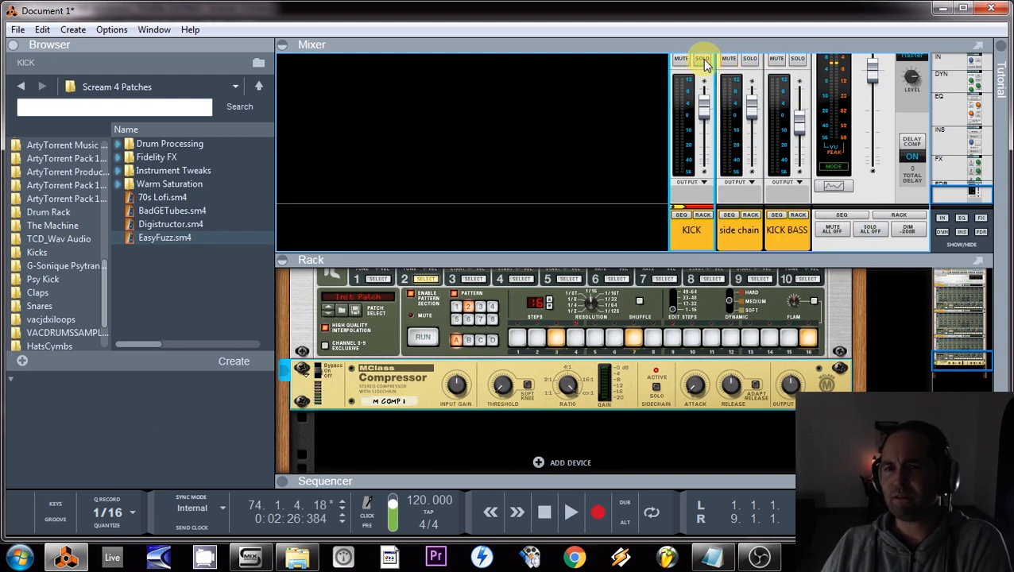
- Enlarge the mixer and audition the KICK BASS channel in solo, ending with playback stopped and its solo off
left_click_drag(791, 265, 806, 313)
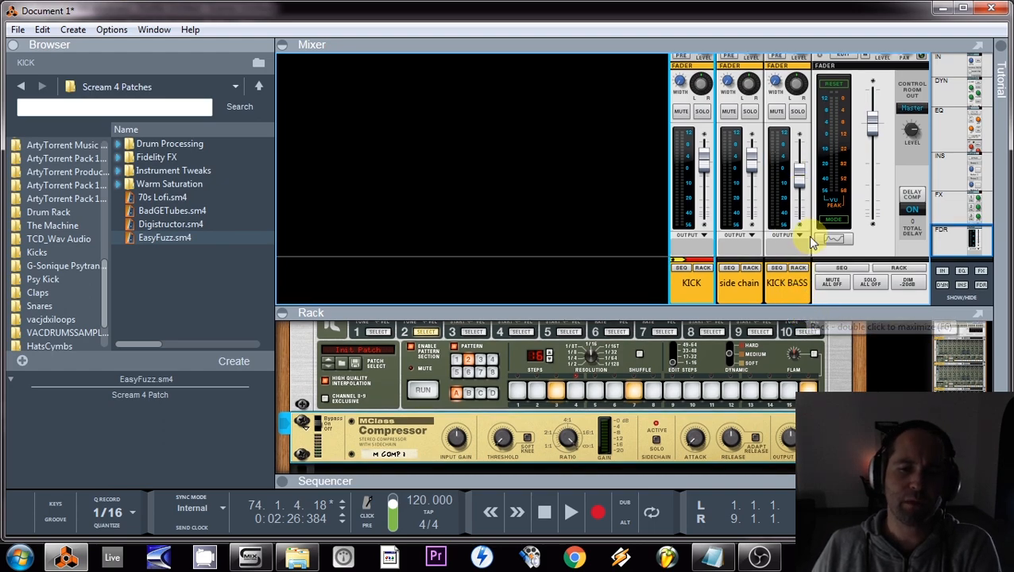
left_click(797, 113)
key("space")
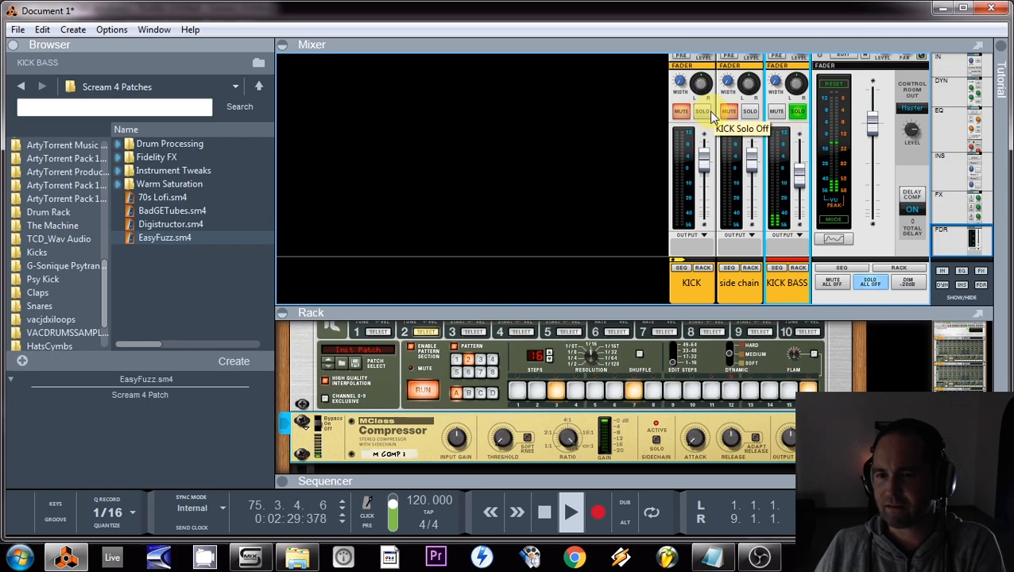
key("space")
left_click(798, 112)
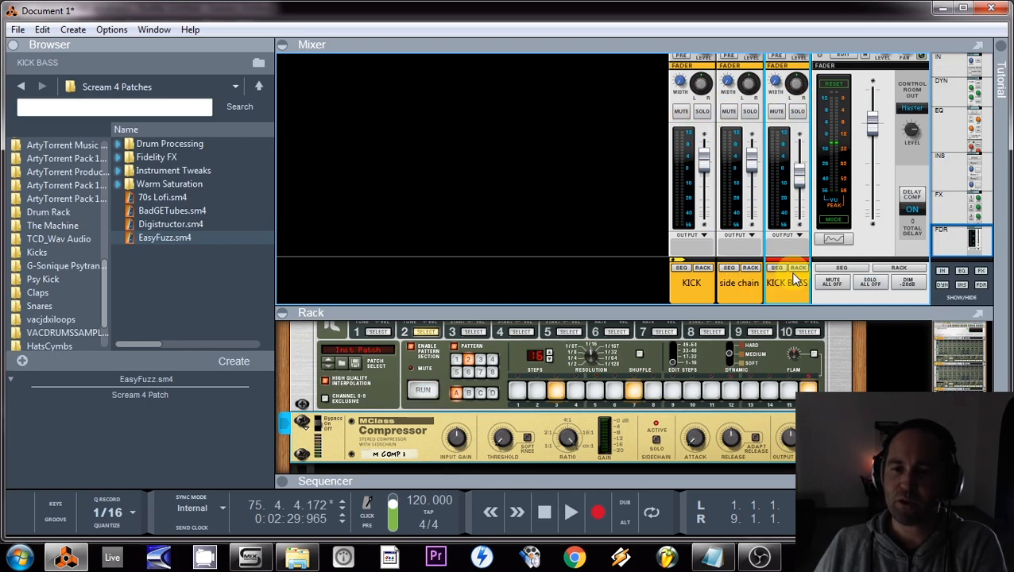
- Duplicate the KICK BASS channel and open the copy's Spectrum EQ
right_click(794, 278)
left_click(865, 206)
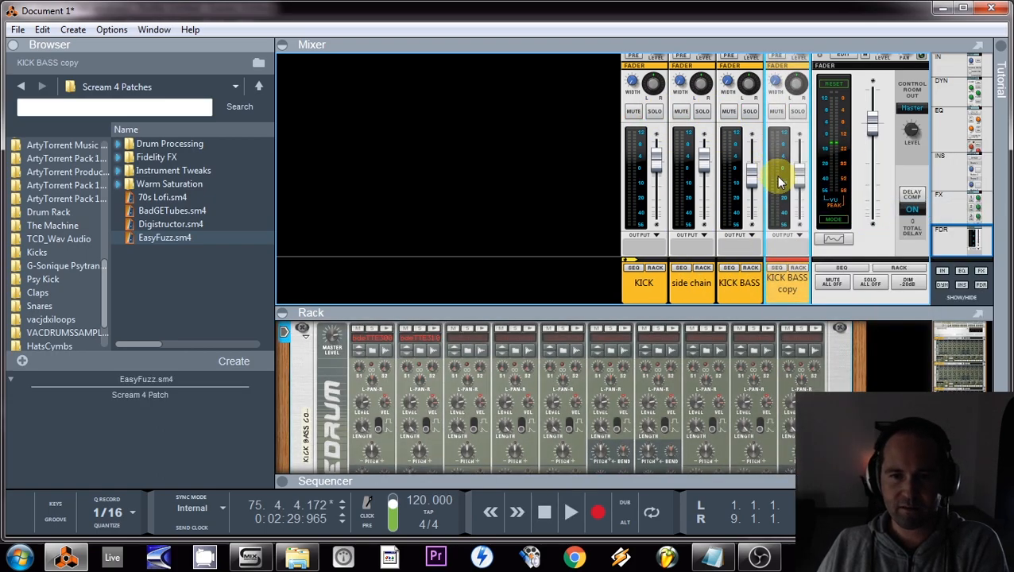
scroll(778, 177, "up", 8)
left_click(786, 116)
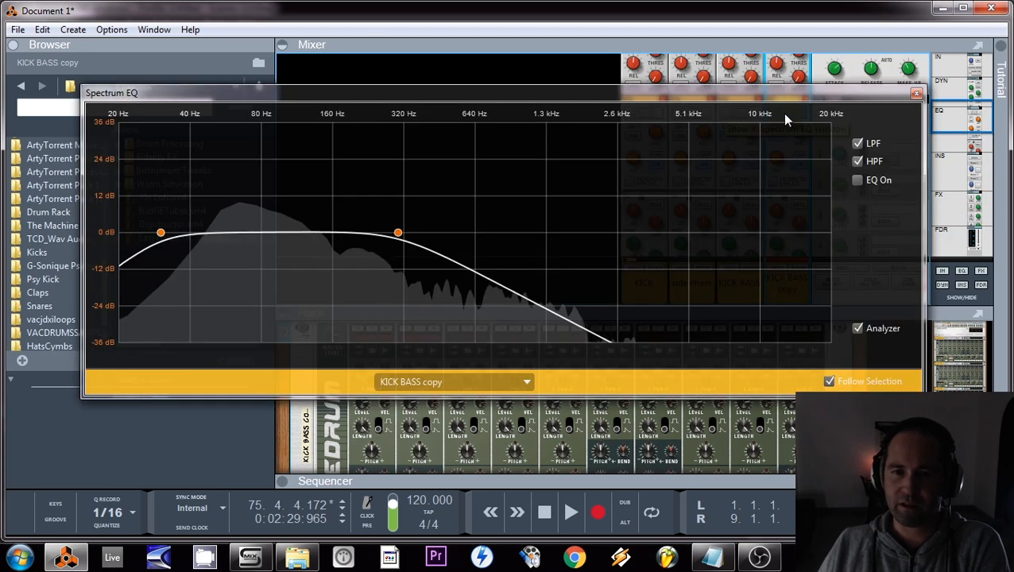
- Turn off the low pass filter on the KICK BASS copy and raise its high pass filter to about 384.6 Hz
left_click(857, 160)
left_click(857, 161)
left_click(858, 143)
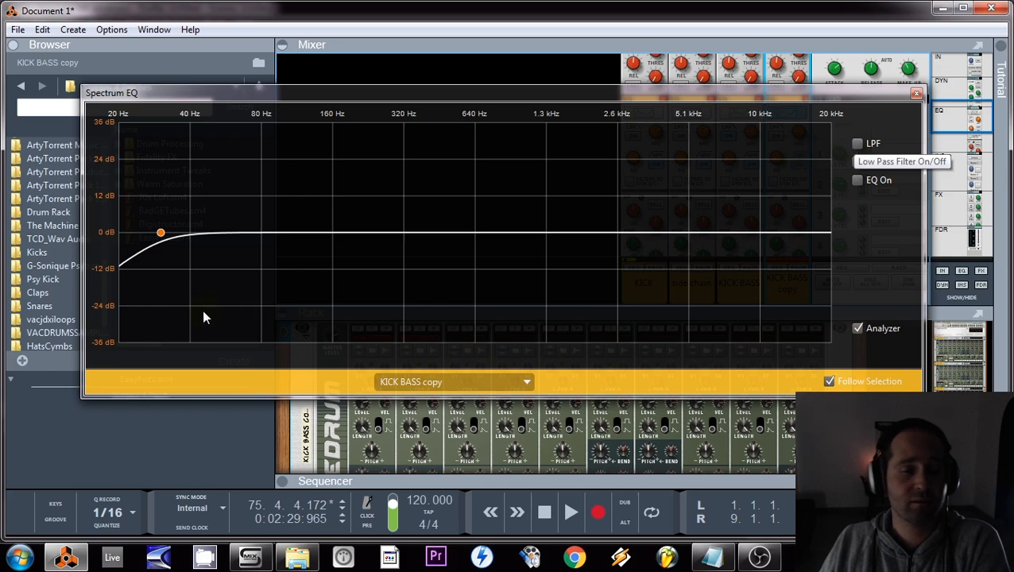
left_click_drag(160, 232, 426, 273)
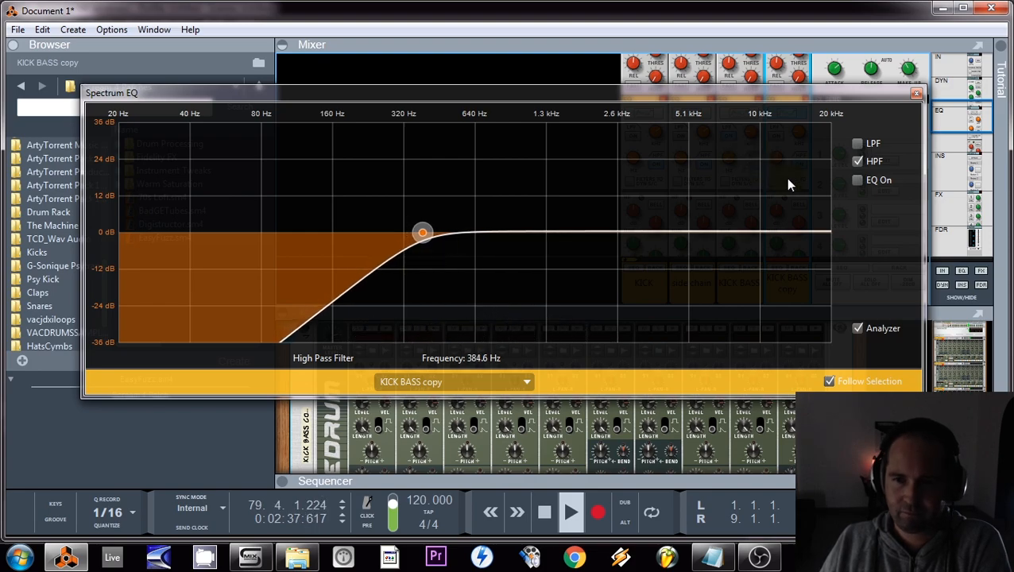
- Enable the KICK BASS copy's EQ, cut its low band about 20.32 dB near 157.9 Hz, and close the Spectrum EQ
left_click(857, 180)
left_click_drag(326, 235, 327, 313)
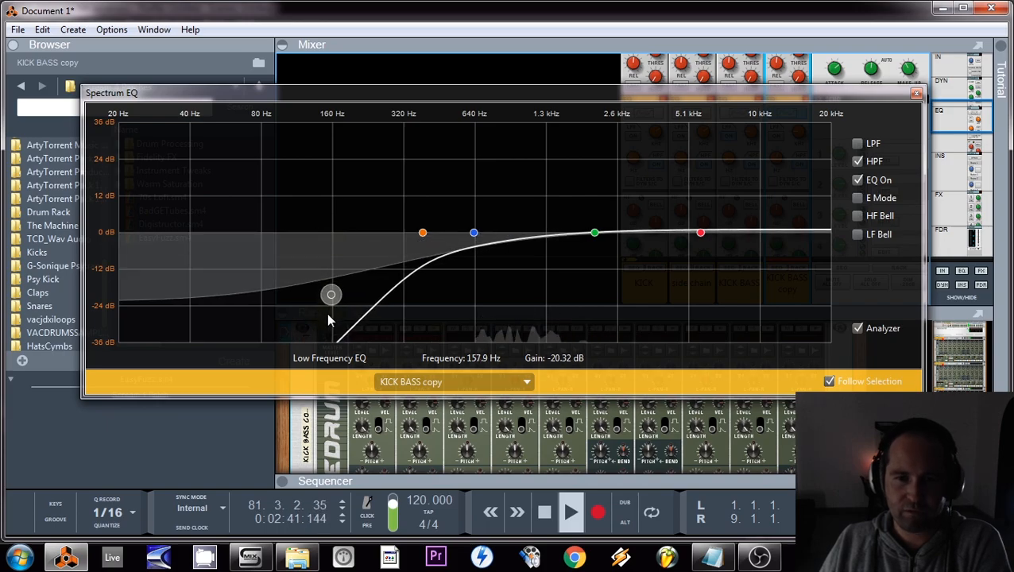
left_click(916, 92)
- Rename the KICK BASS copy channel as "kick bass high"
left_click(792, 288)
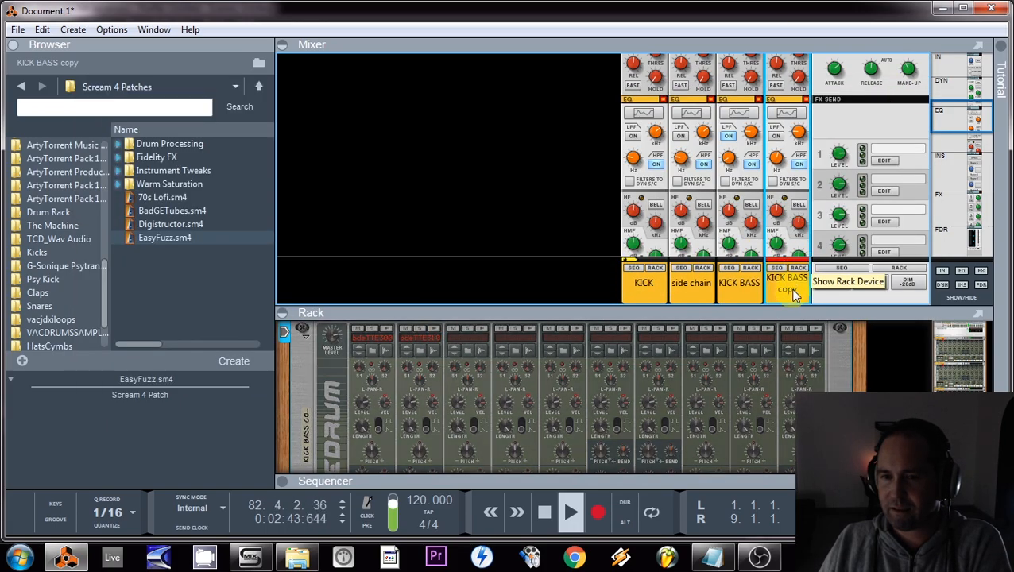
double_click(789, 286)
type("kick bass h")
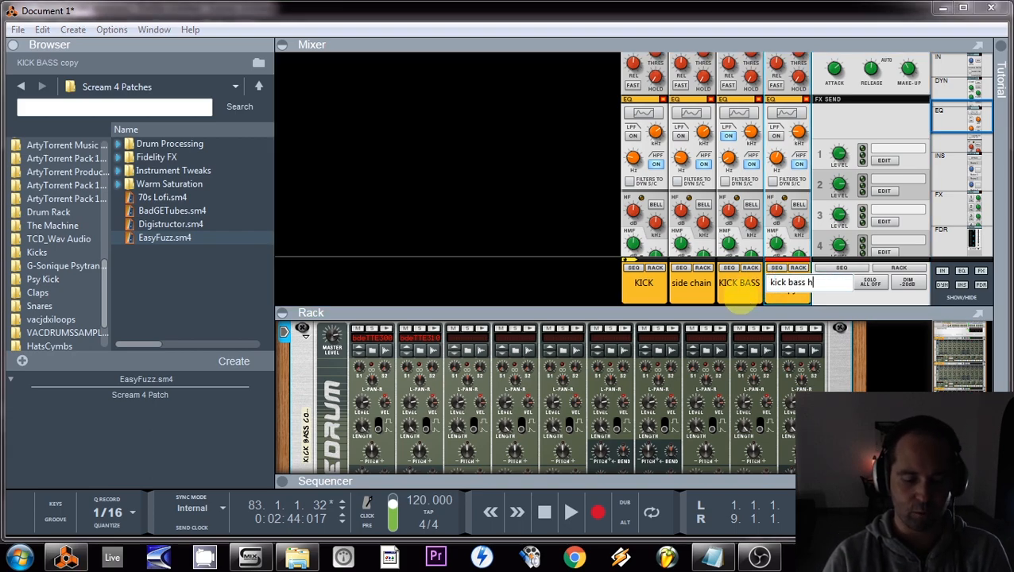
type("igg")
key("BackSpace")
type("h")
key("Return")
- Show the kick bass high devices in the rack and add a Scream 4 Distortion to that Redrum's chain
scroll(681, 227, "down", 5)
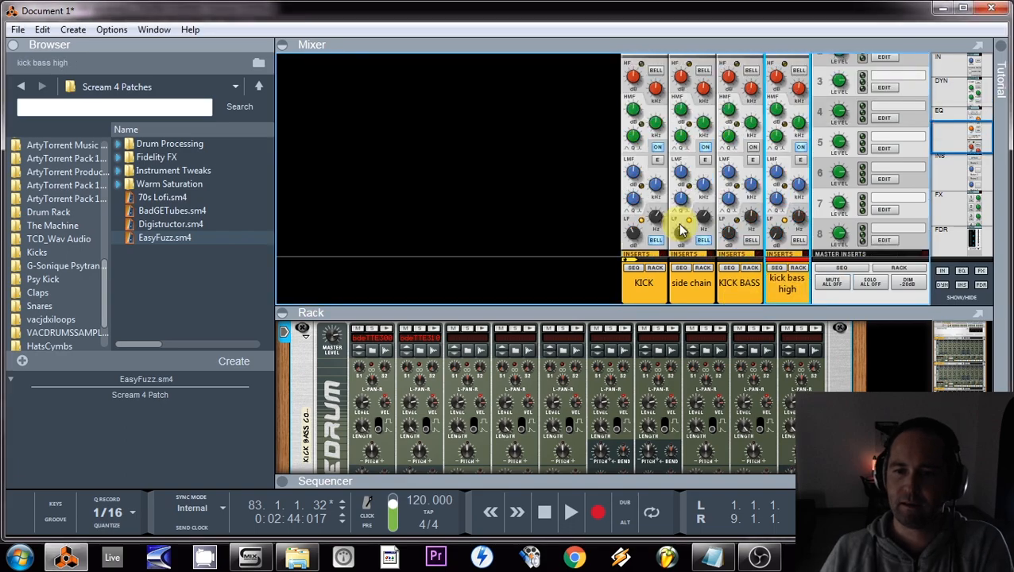
left_click(798, 268)
left_click(799, 271)
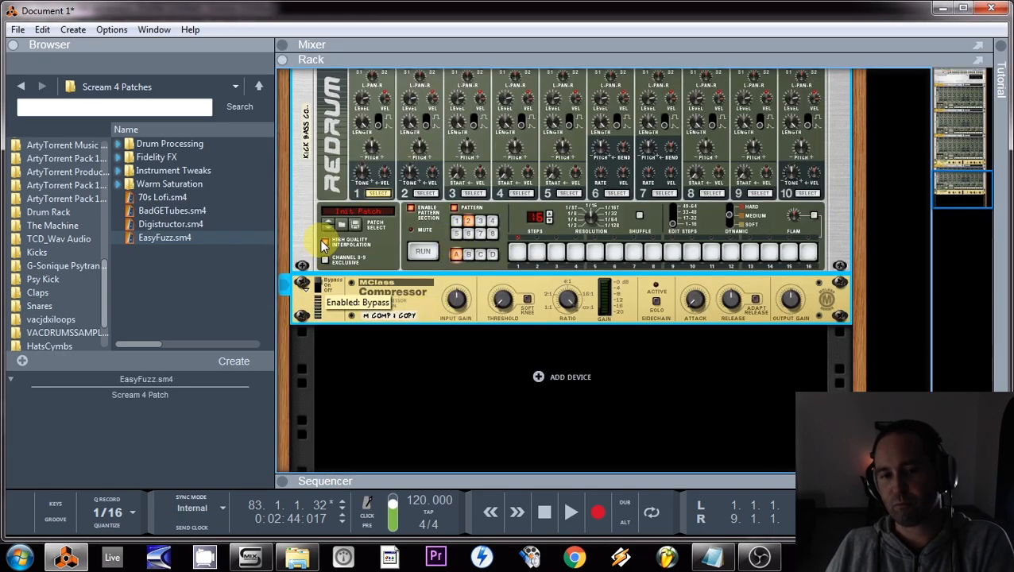
right_click(323, 110)
mouse_move(386, 295)
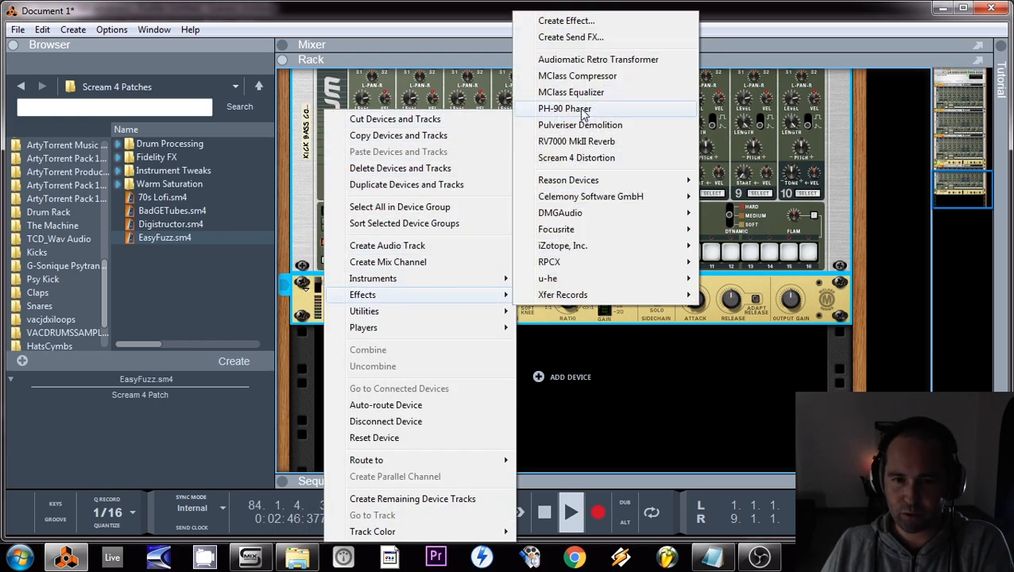
left_click(582, 160)
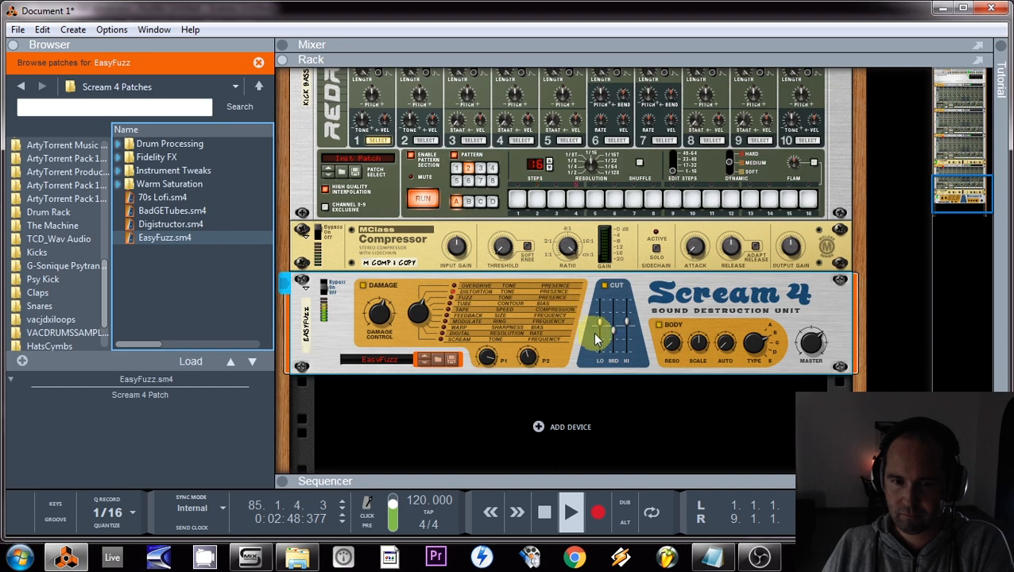
- On the Scream 4, pull the LO cut fully down, choose the Tube damage type, and set the master level to 71
left_click_drag(602, 330, 601, 348)
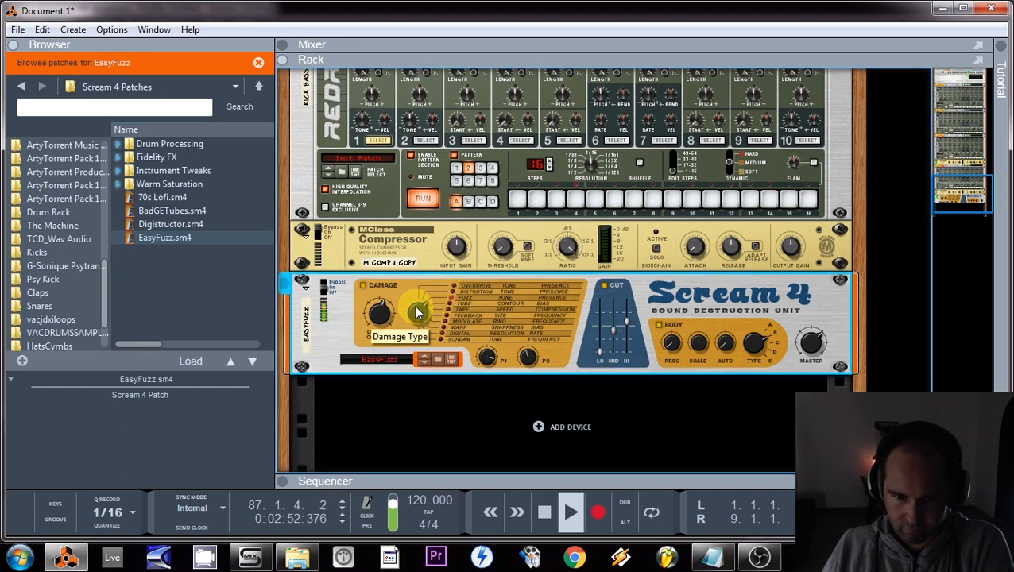
left_click_drag(414, 304, 414, 297)
left_click_drag(812, 340, 816, 357)
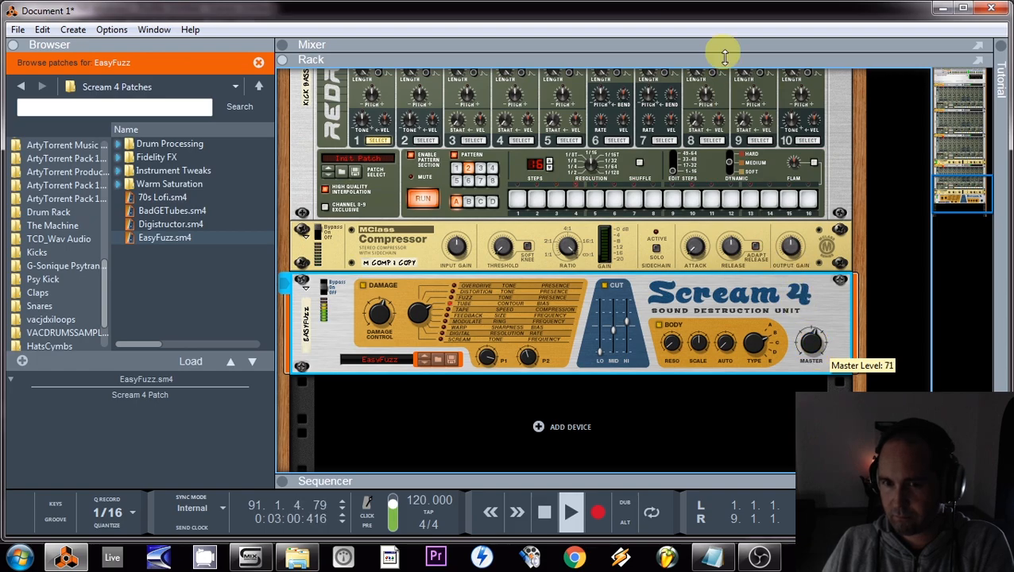
- Enlarge the mixer to show the channel faders and audition the full kick and bass mix, ending with playback stopped
key("space")
left_click_drag(716, 60, 718, 339)
scroll(674, 73, "down", 1)
scroll(673, 73, "down", 5)
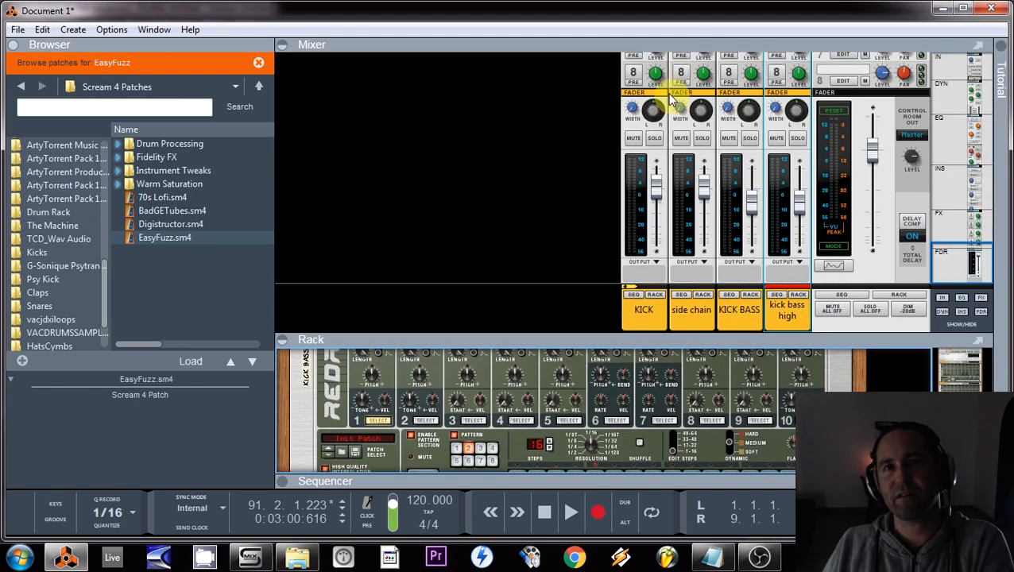
key("space")
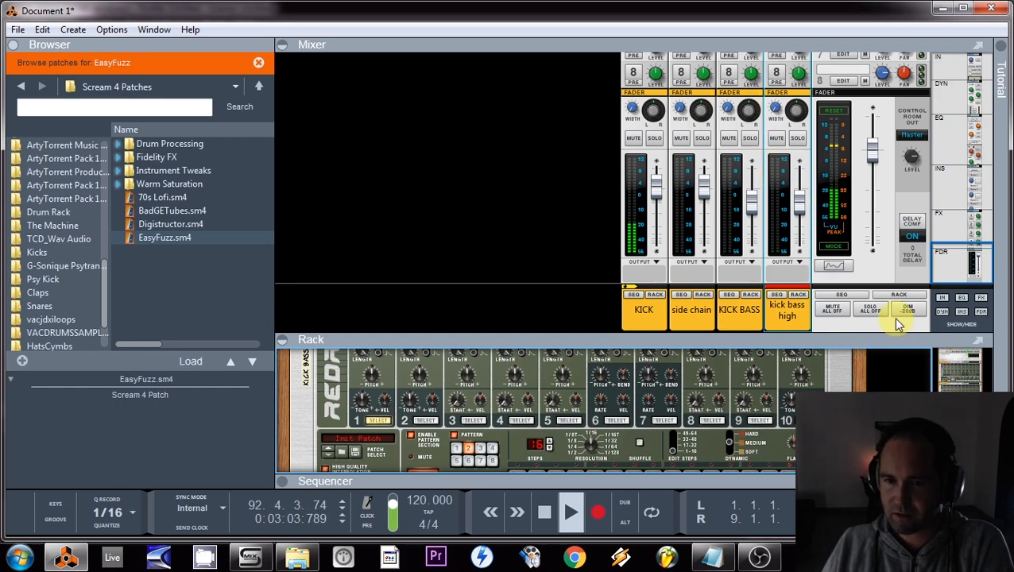
key("space")
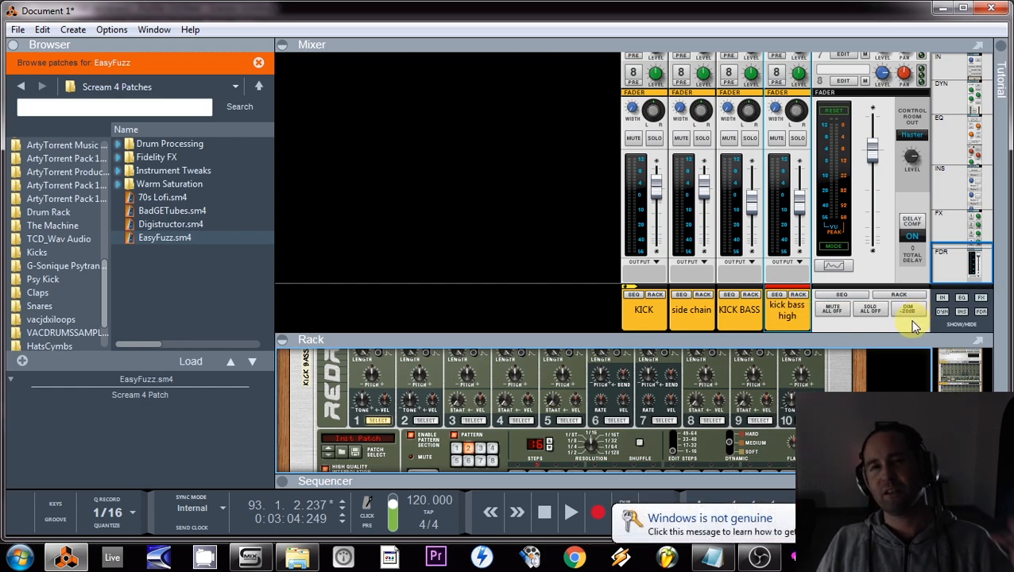
left_click(913, 322)
key("space")
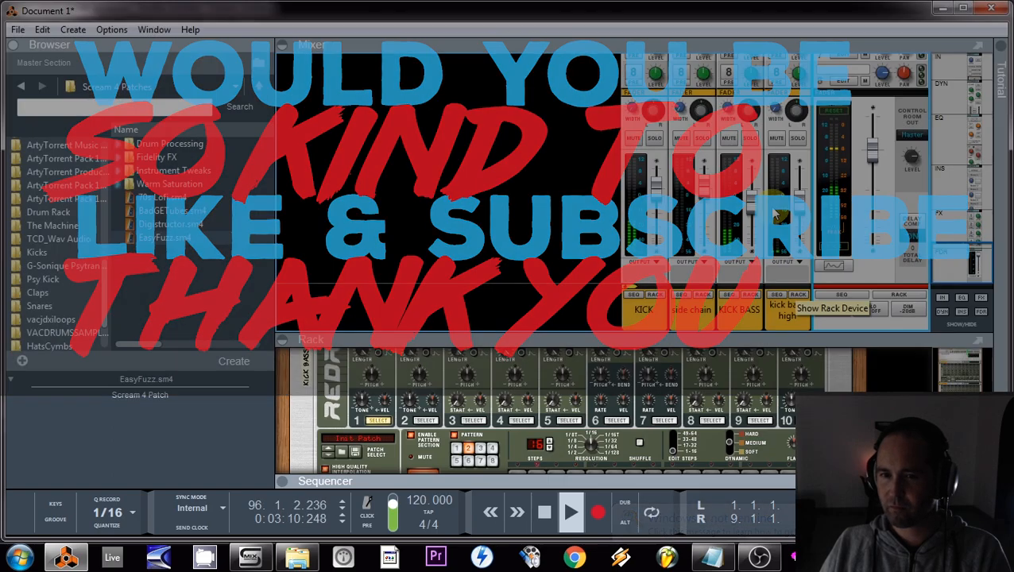
key("space")
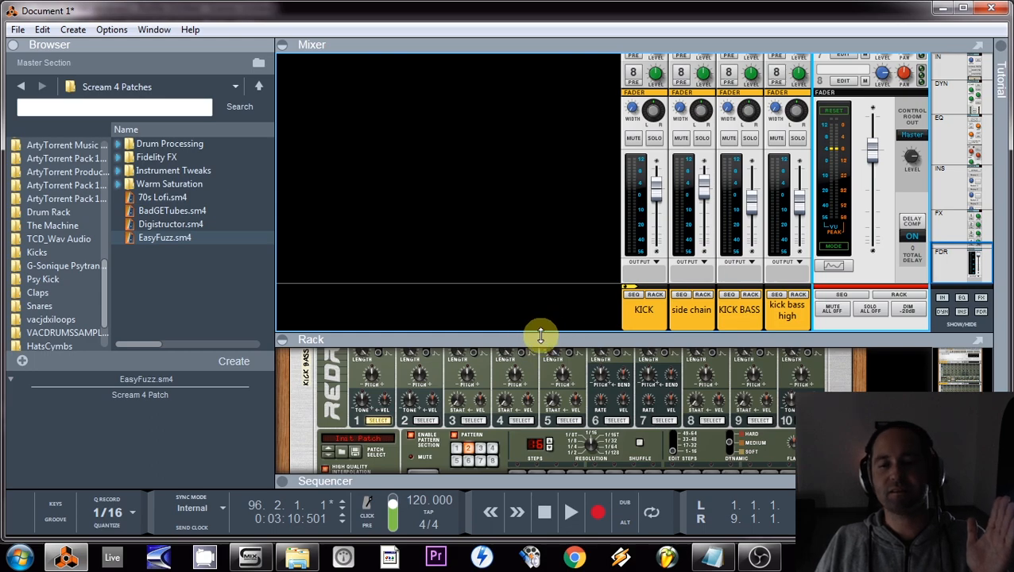
- Expand the mixer further and turn on the KICK channel's compressor in Peak mode during playback
left_click_drag(541, 335, 544, 443)
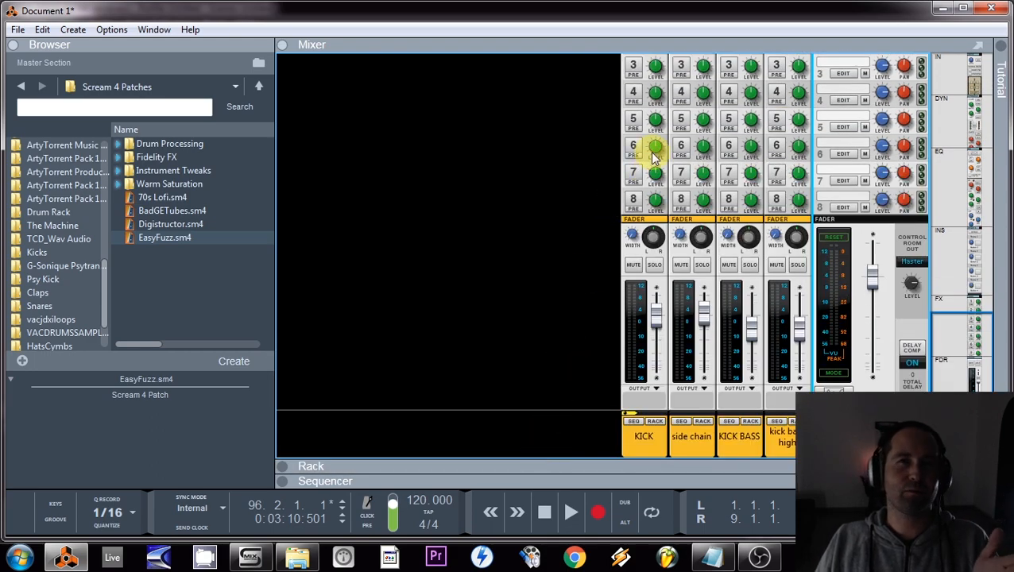
scroll(653, 163, "up", 3)
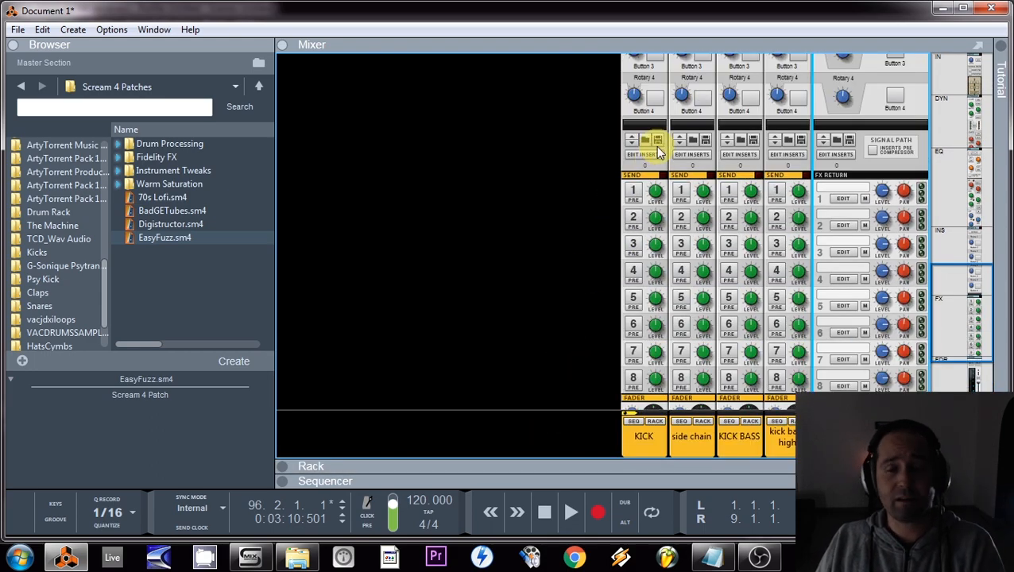
scroll(663, 176, "up", 2)
scroll(659, 179, "up", 5)
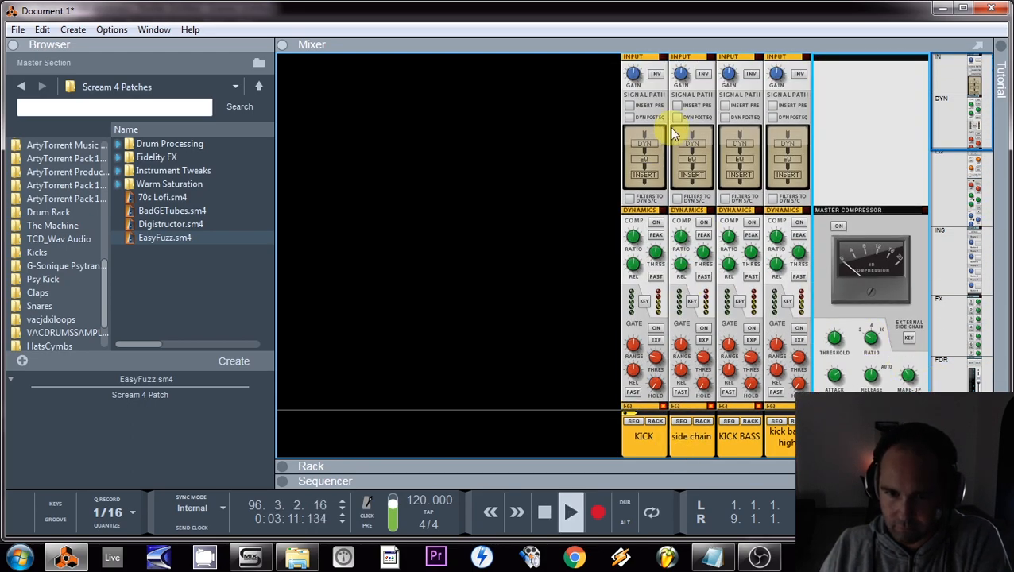
left_click(656, 223)
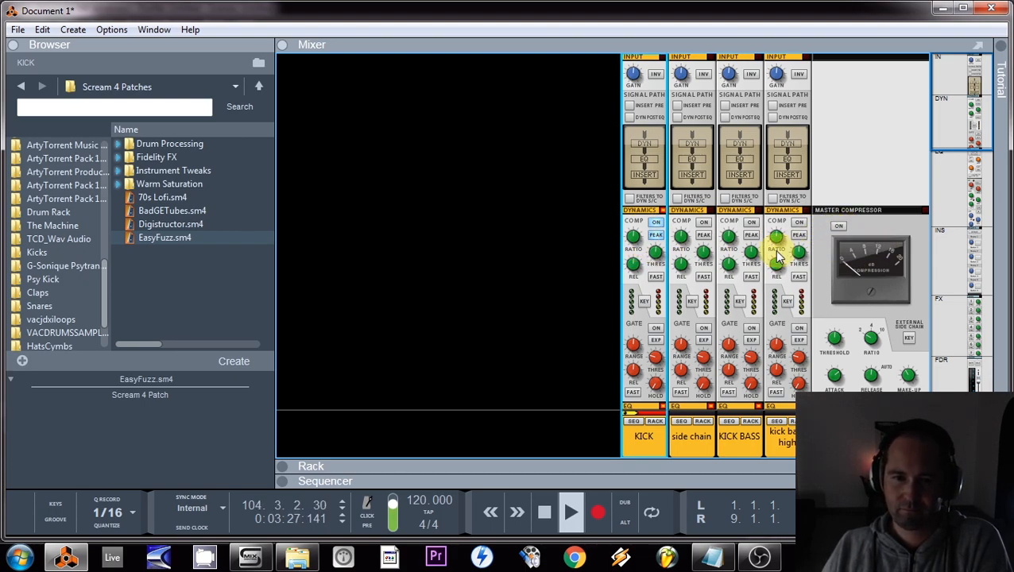
- Return to the channel faders and audition kick bass high in solo, adding KICK BASS to the solo
scroll(765, 278, "down", 5)
scroll(765, 278, "down", 6)
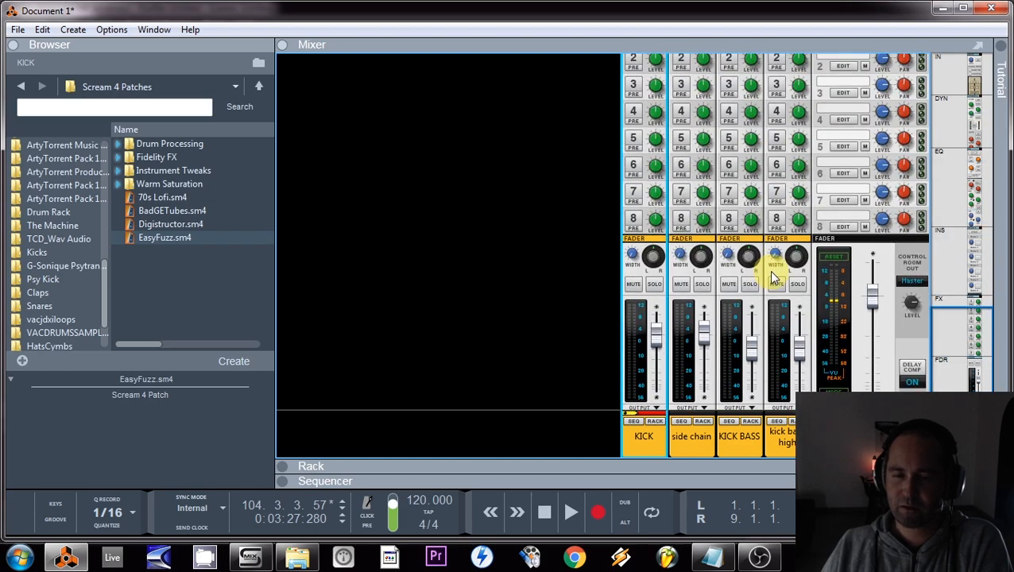
scroll(771, 275, "down", 1)
key("space")
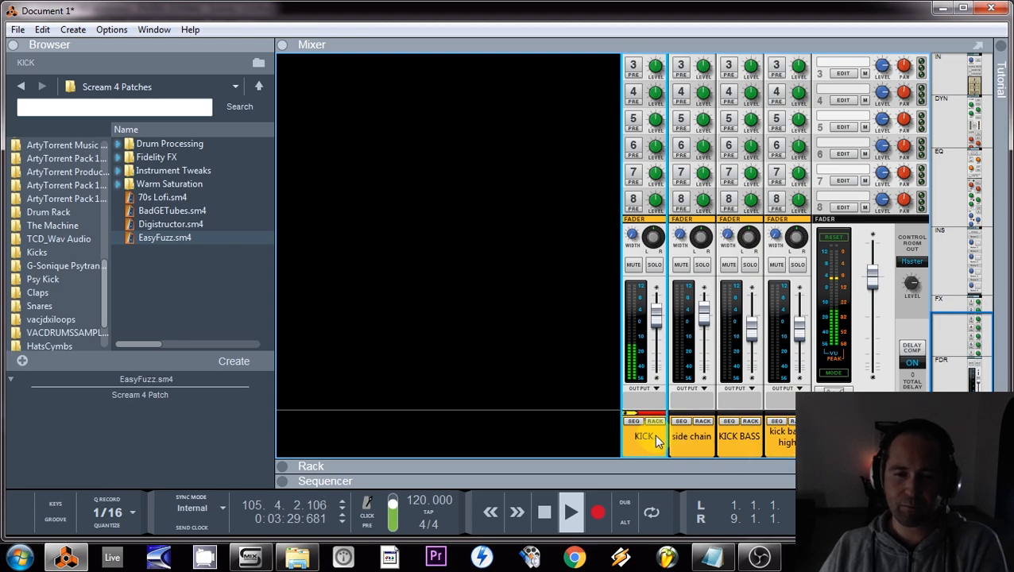
left_click(798, 267)
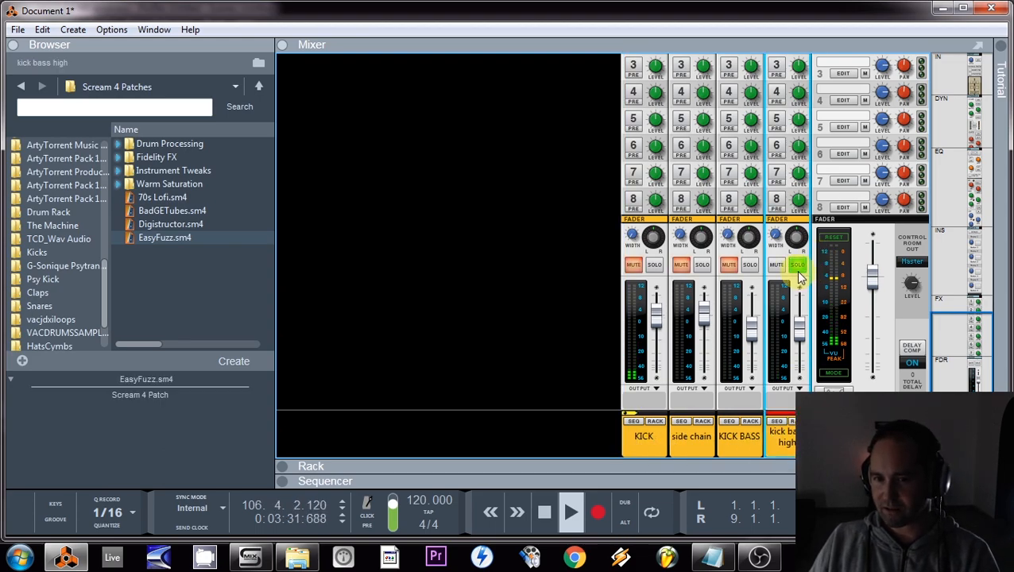
left_click(749, 265)
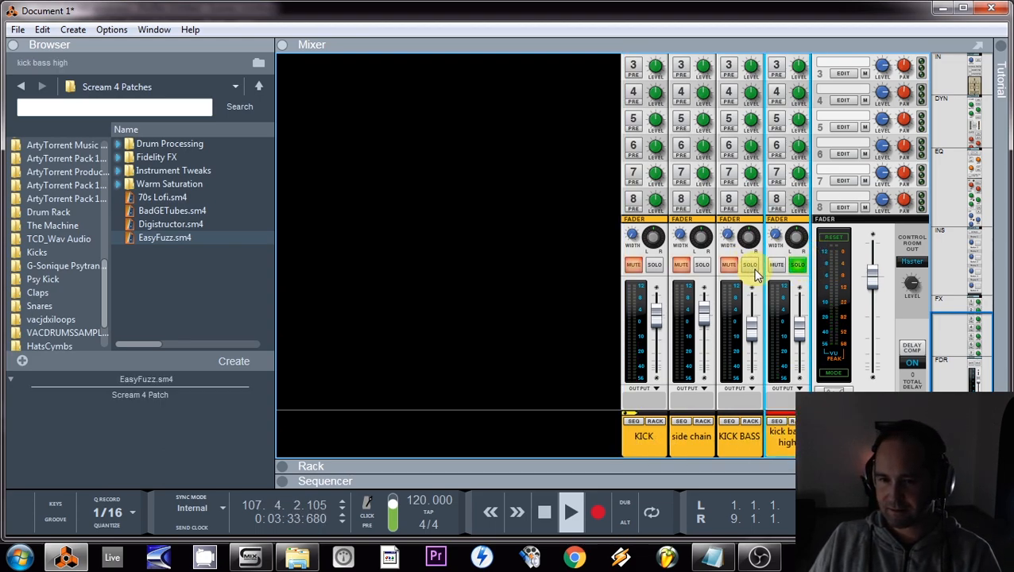
left_click(794, 233)
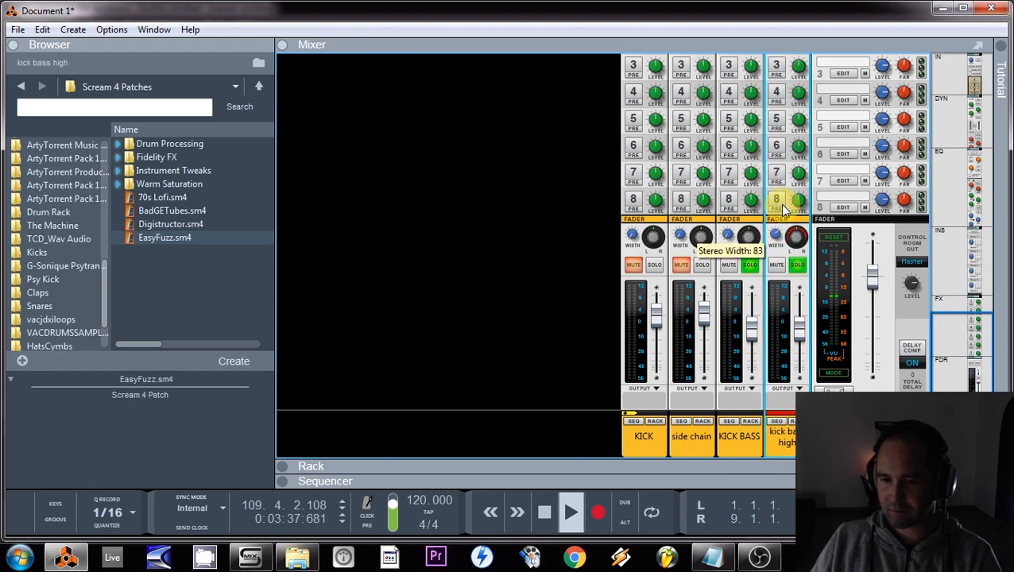
- Show the kick bass high Redrum in the rack and open its drum channel 2 sample for editing
left_click(789, 421)
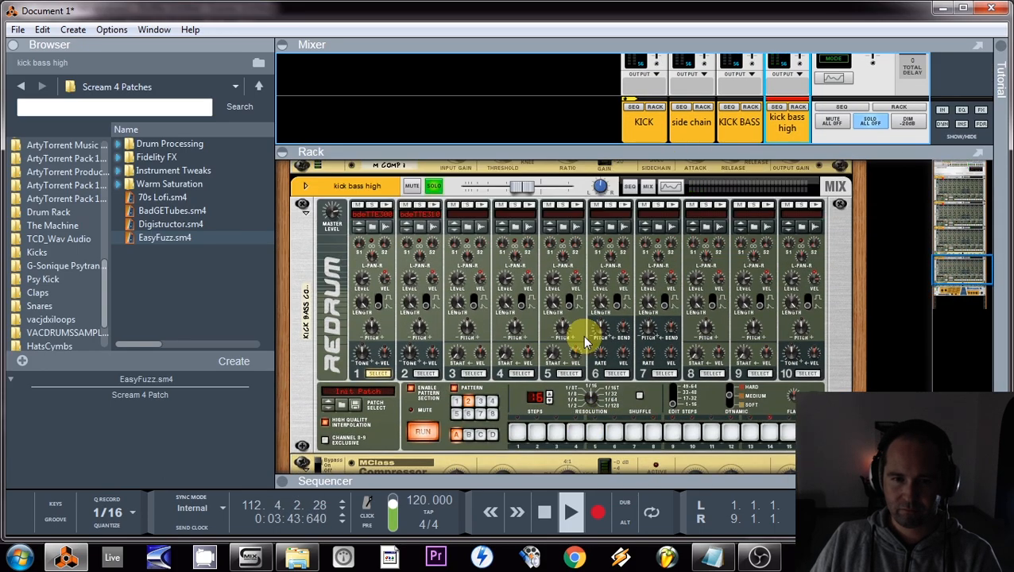
left_click(421, 214)
left_click(423, 219)
right_click(413, 215)
left_click(433, 242)
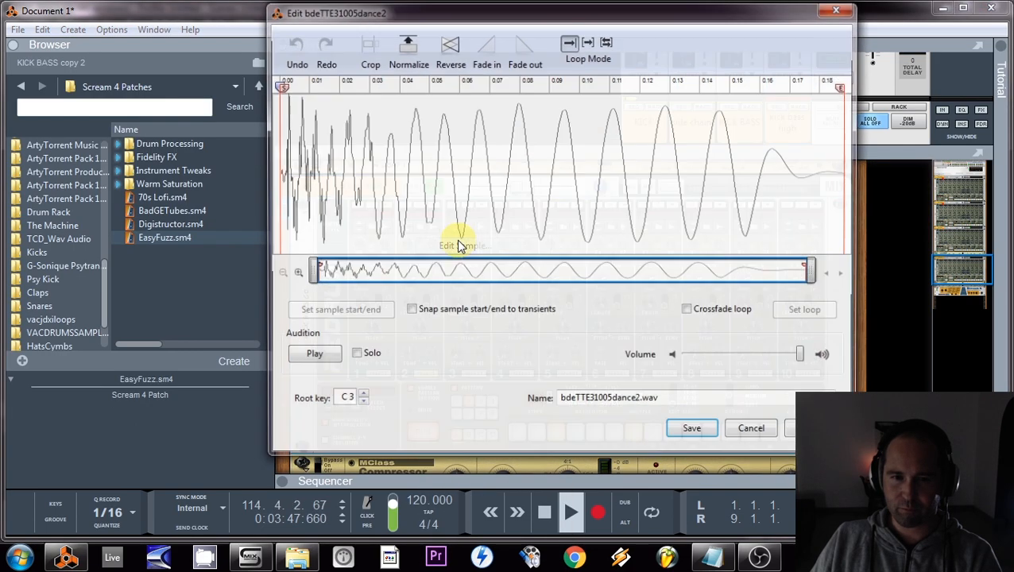
- Fade in the sample's very start, fade out its tail, and save the edit for all devices using it
left_click_drag(310, 167, 283, 169)
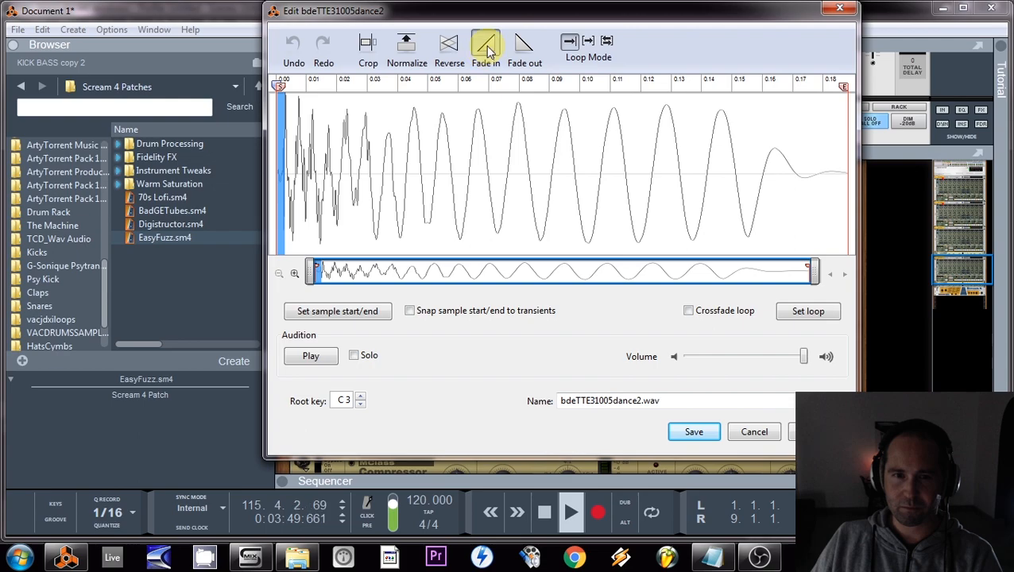
left_click_drag(784, 176, 874, 171)
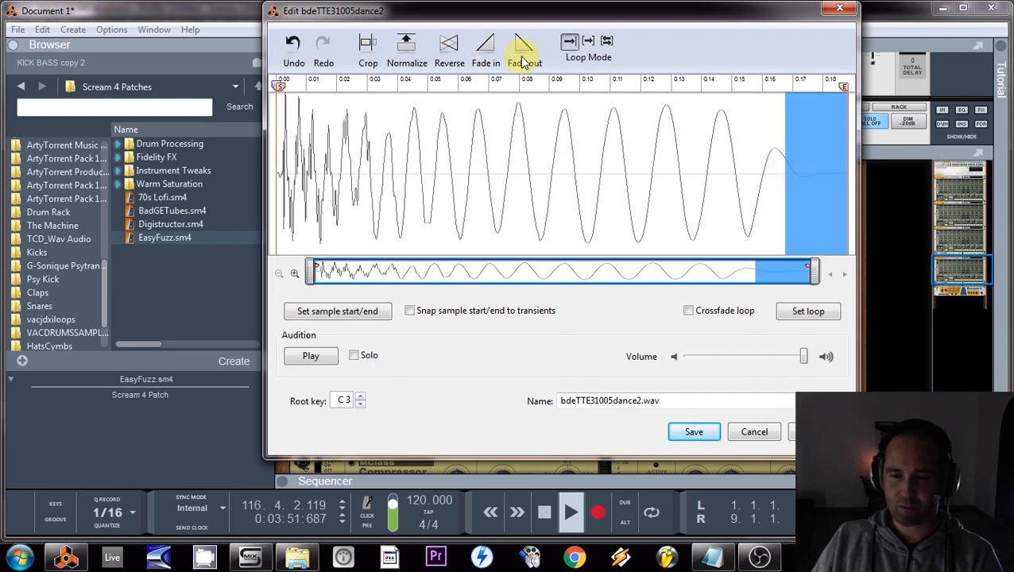
left_click(693, 433)
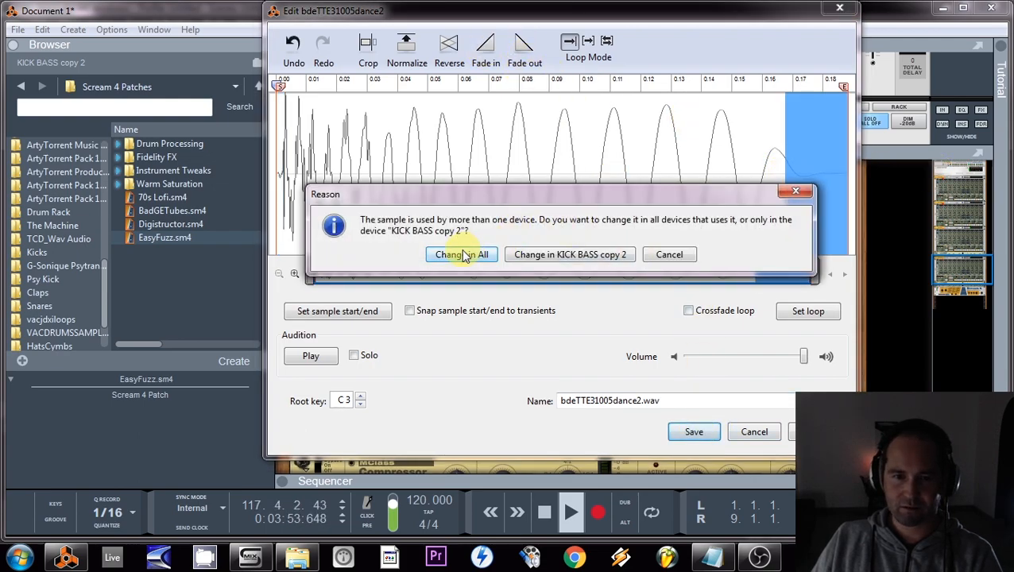
left_click(410, 256)
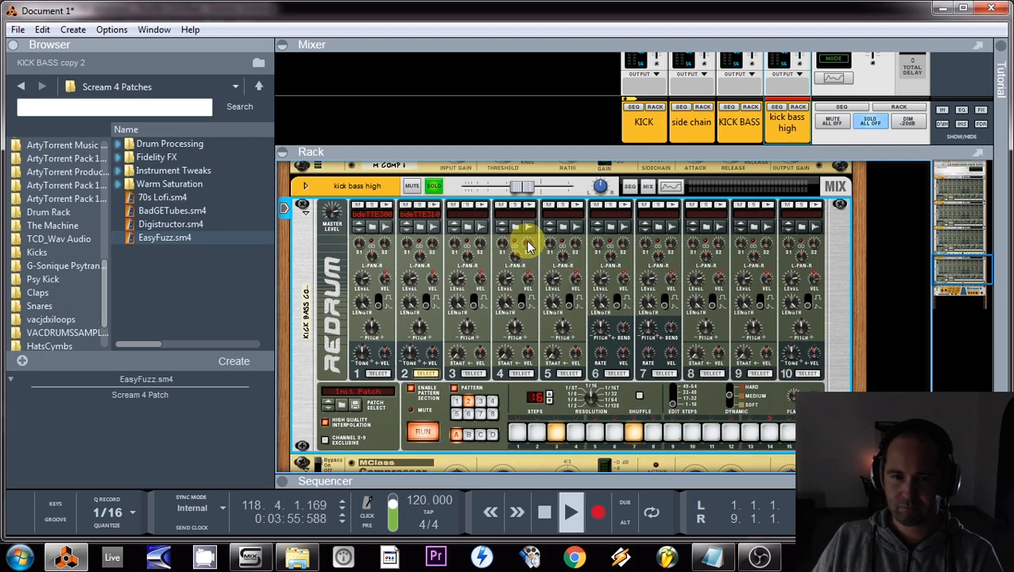
- Enlarge the mixer over the rack and duplicate the KICK channel with its devices
scroll(530, 247, "down", 5)
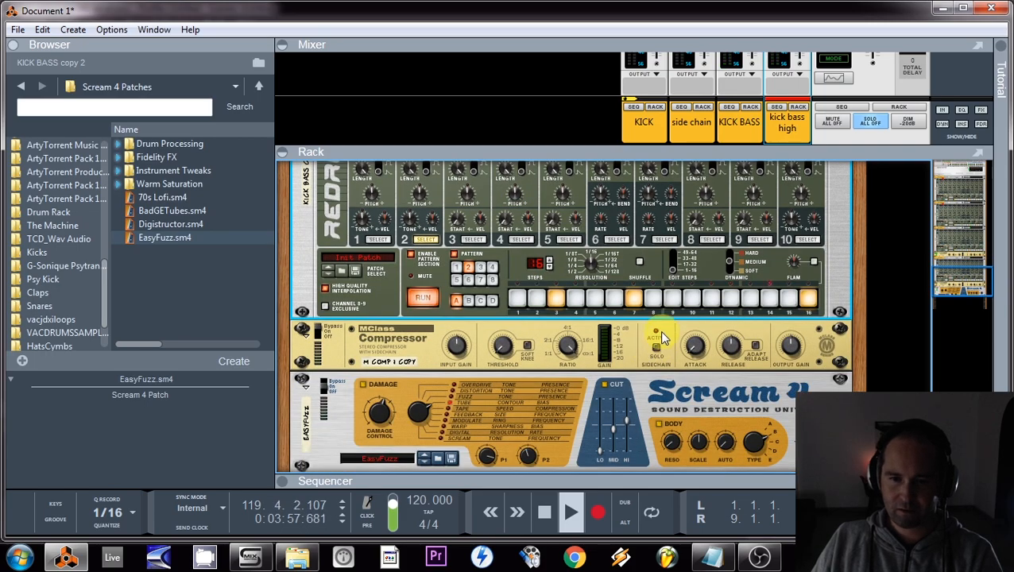
left_click_drag(690, 148, 677, 256)
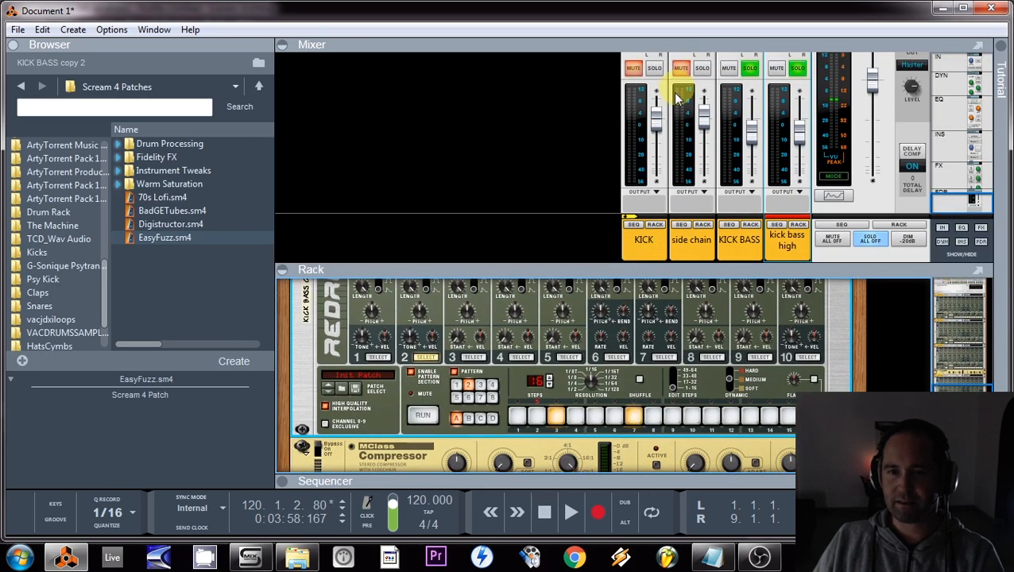
right_click(647, 250)
left_click(699, 206)
- On the rack's rear, route the KICK copy Redrum's left output to Sidechain Left of M Comp 1 copy, and flip back
key("Tab")
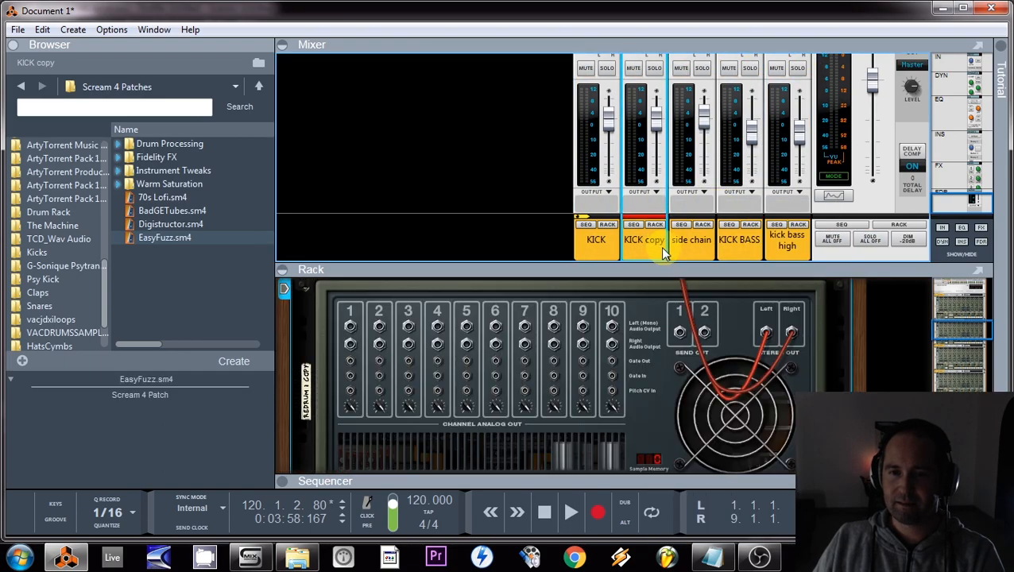
left_click(766, 332)
mouse_move(849, 319)
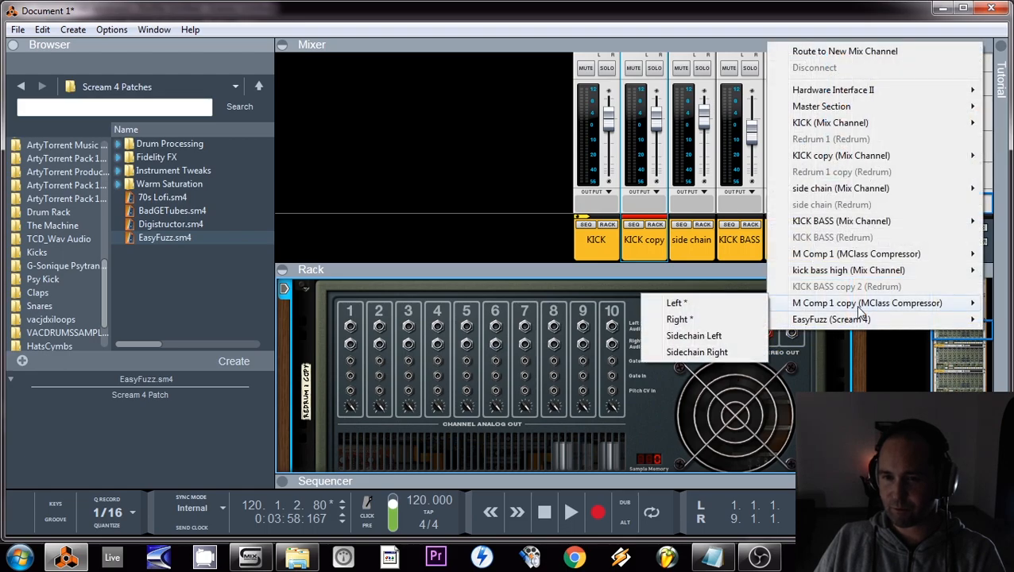
left_click(735, 335)
key("Tab")
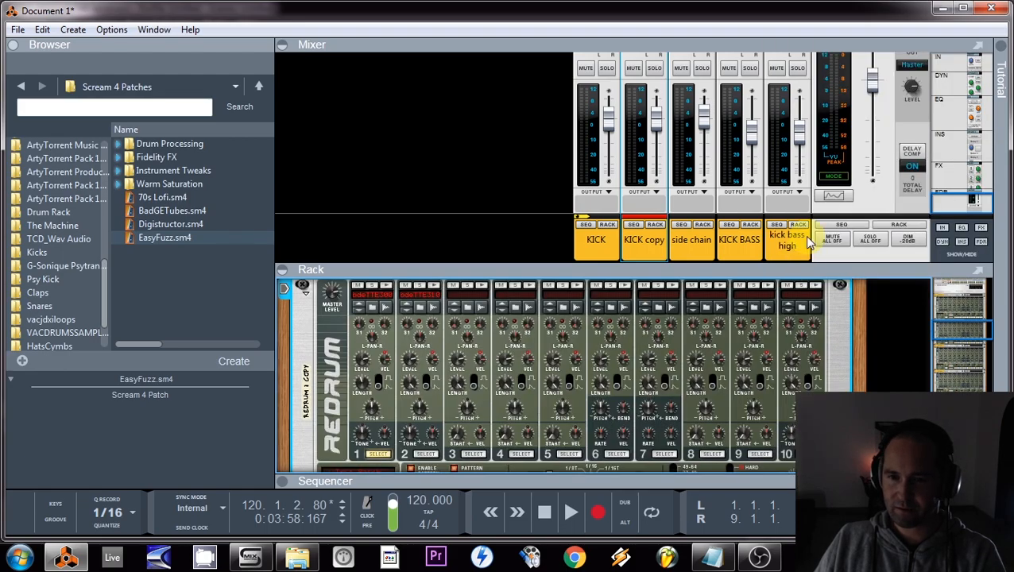
- Solo kick bass high and compare its sound with M Comp 1 copy bypassed and active, clear all solos, and stop playback
scroll(739, 386, "down", 3)
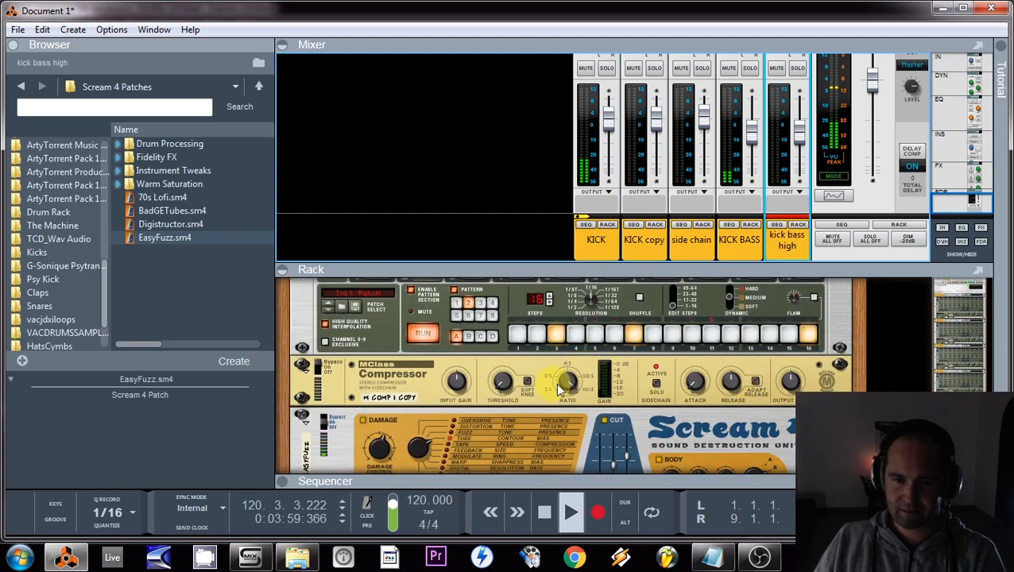
left_click(328, 365)
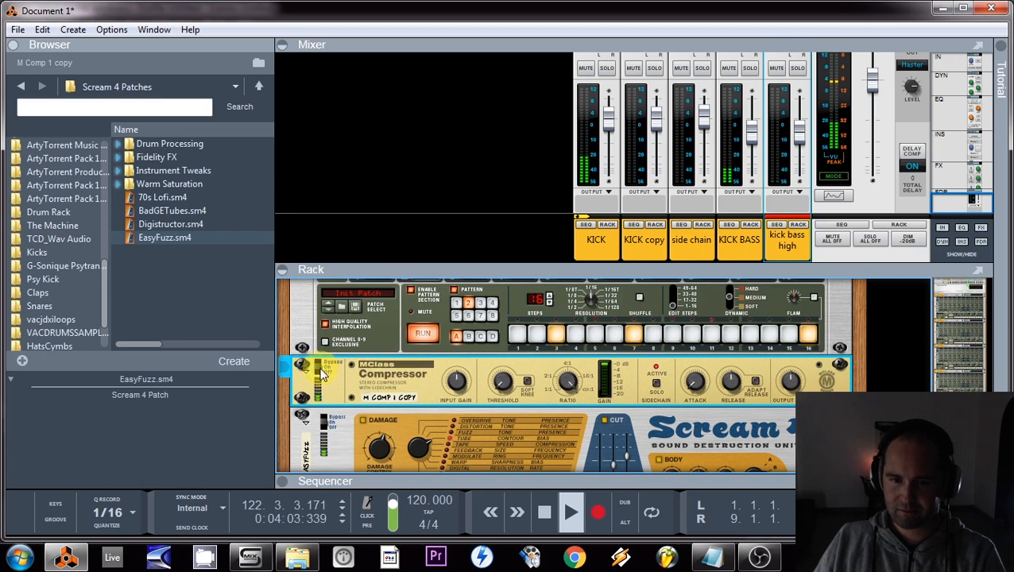
left_click(798, 68)
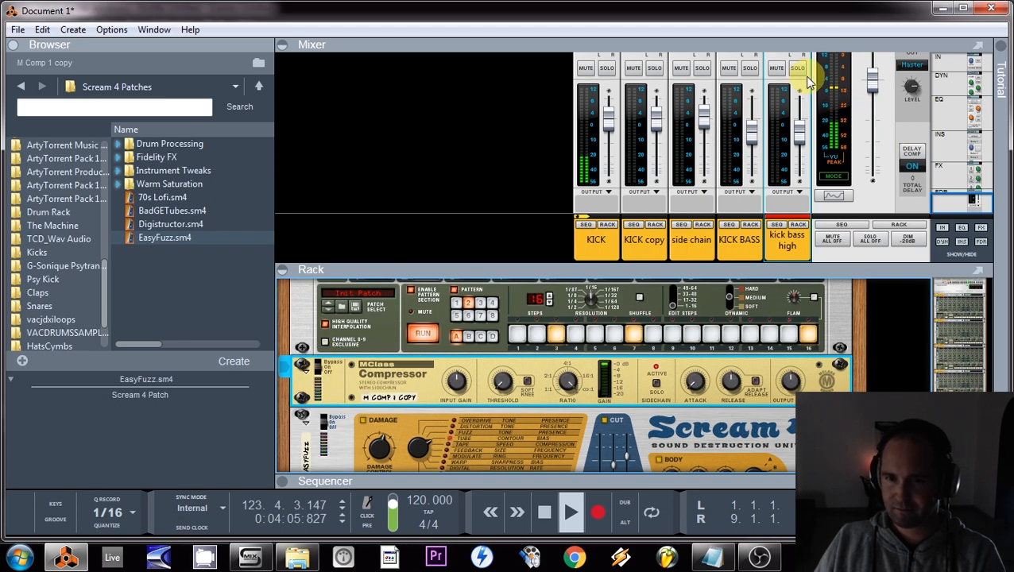
left_click(321, 371)
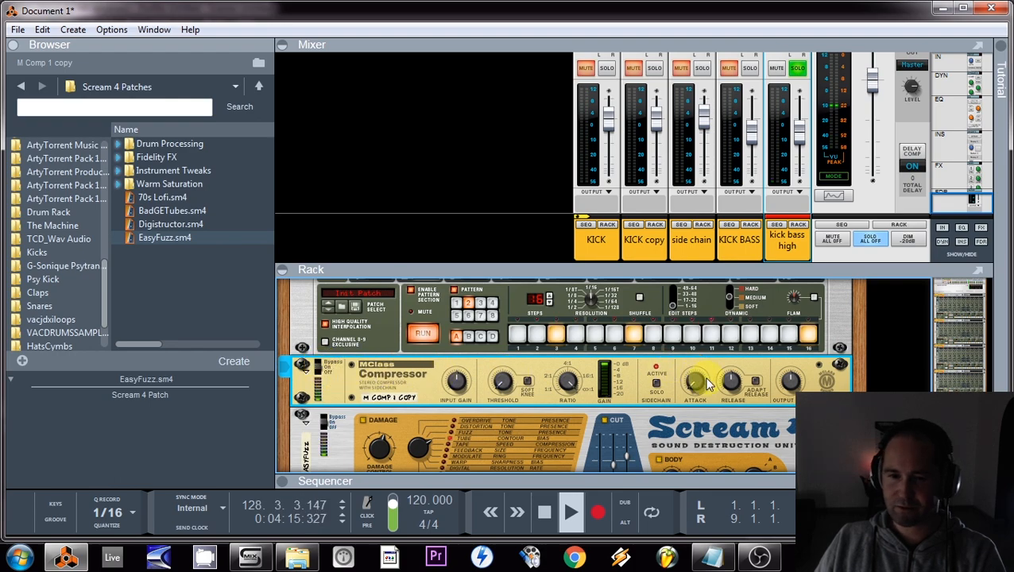
left_click(869, 239)
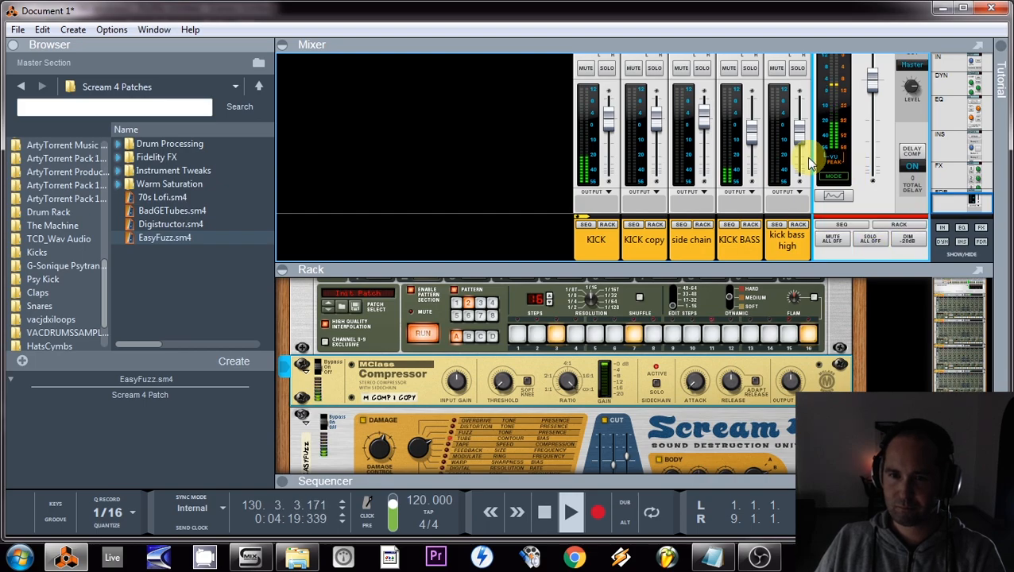
key("space")
- Enlarge the mixer and create an RV7000 MkII send effect using the ALL Plate Spread patch
left_click_drag(790, 272, 779, 445)
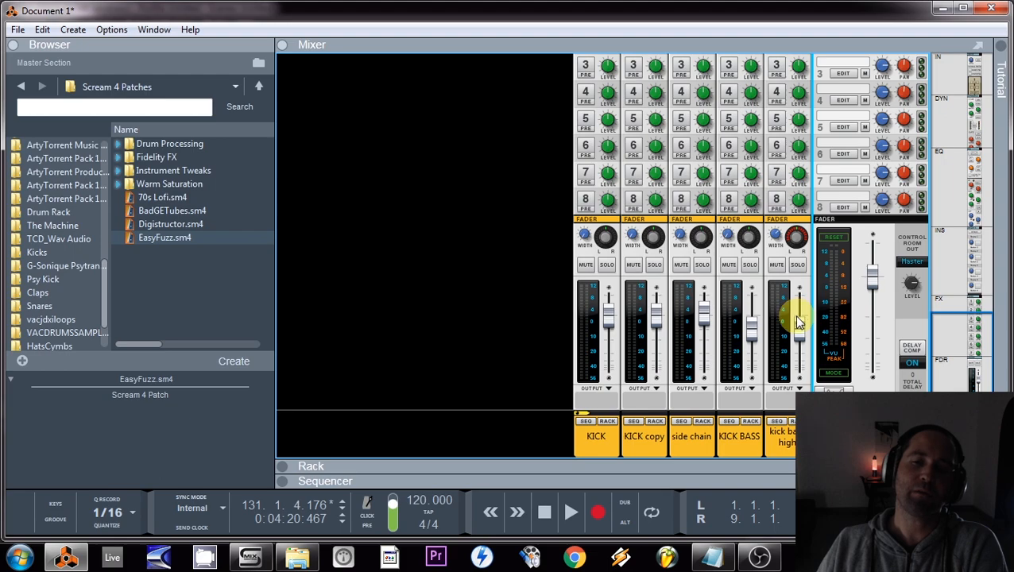
scroll(783, 103, "up", 3)
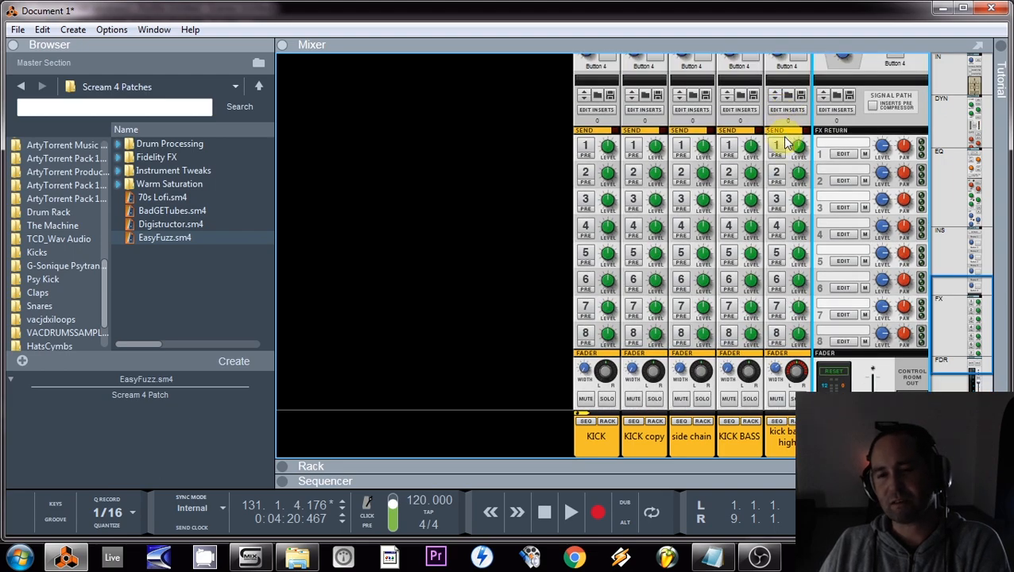
right_click(843, 140)
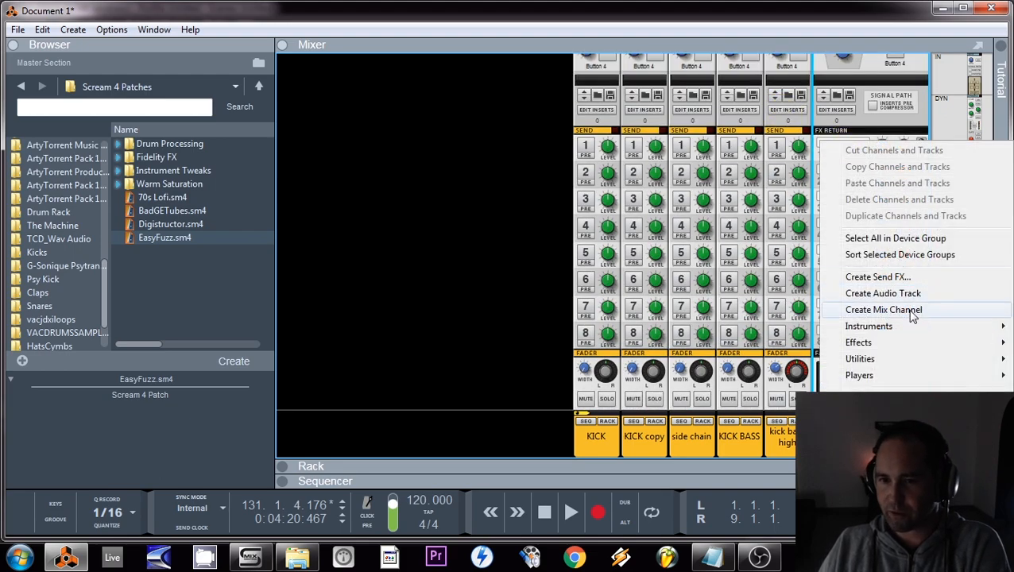
mouse_move(918, 329)
left_click(878, 276)
scroll(199, 198, "down", 3)
double_click(213, 286)
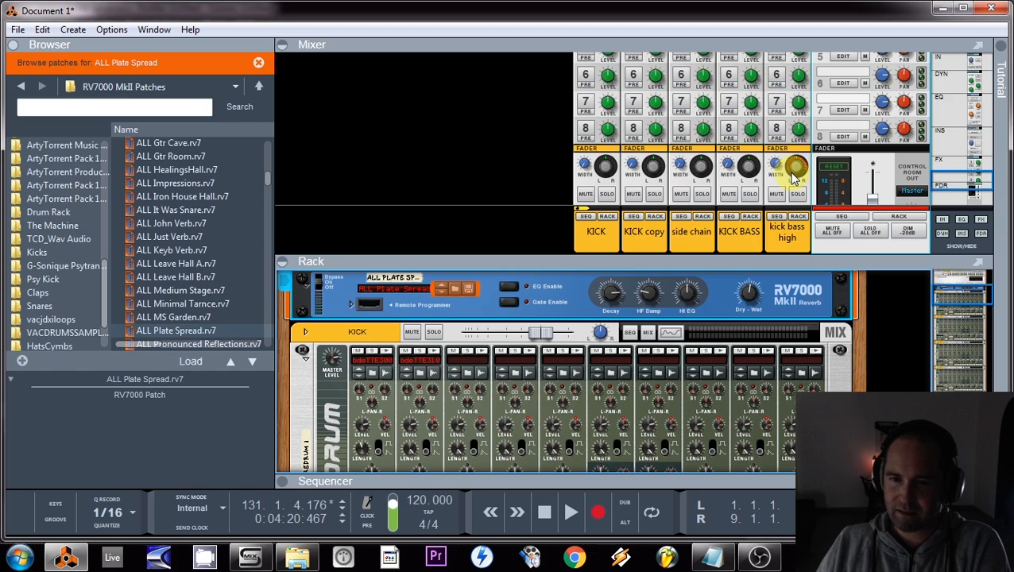
- Solo the kick bass high channel, start playback, and switch on its FX send 1 to the plate reverb
scroll(789, 203, "down", 3)
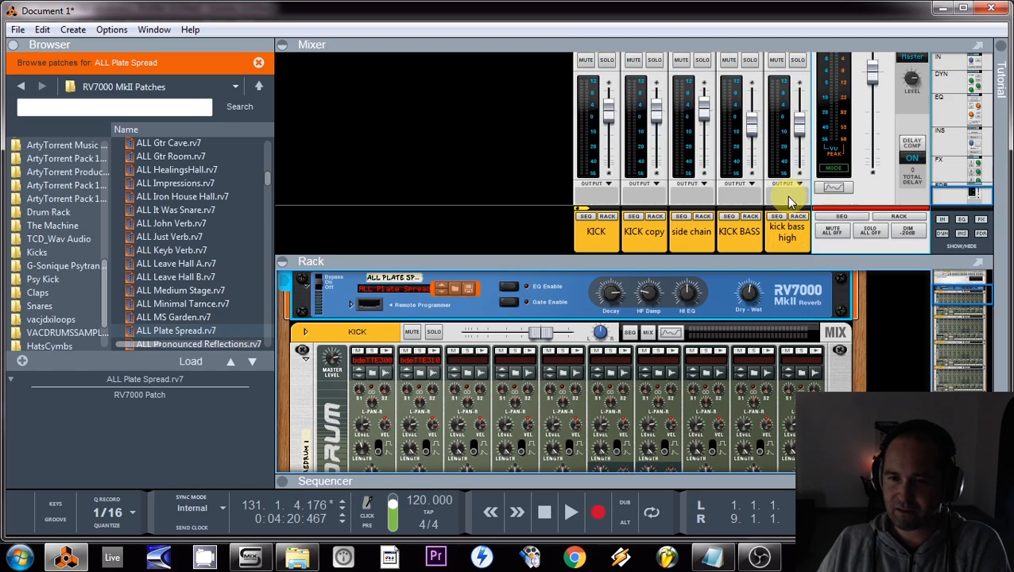
left_click(792, 200)
scroll(792, 159, "up", 5)
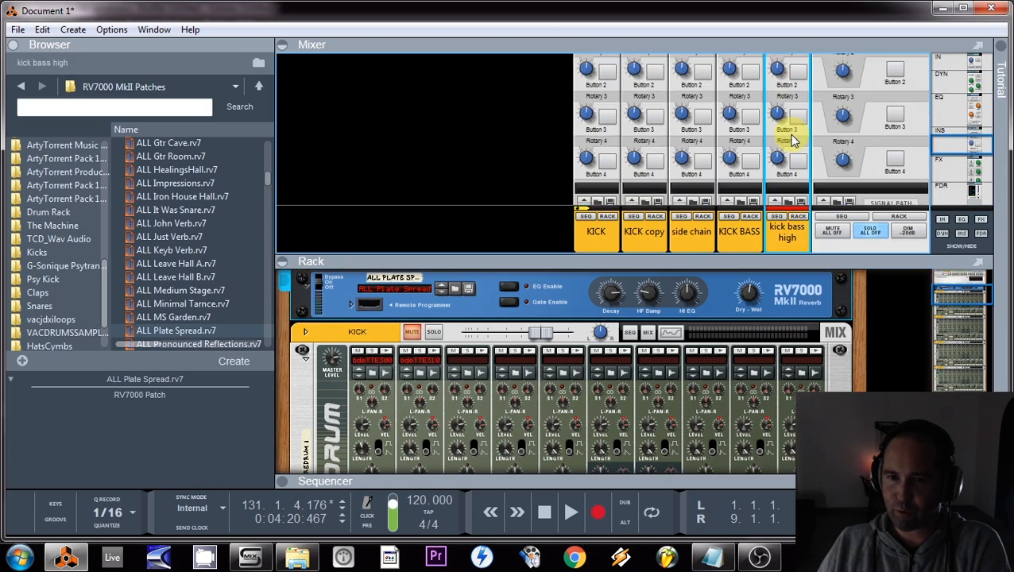
key("space")
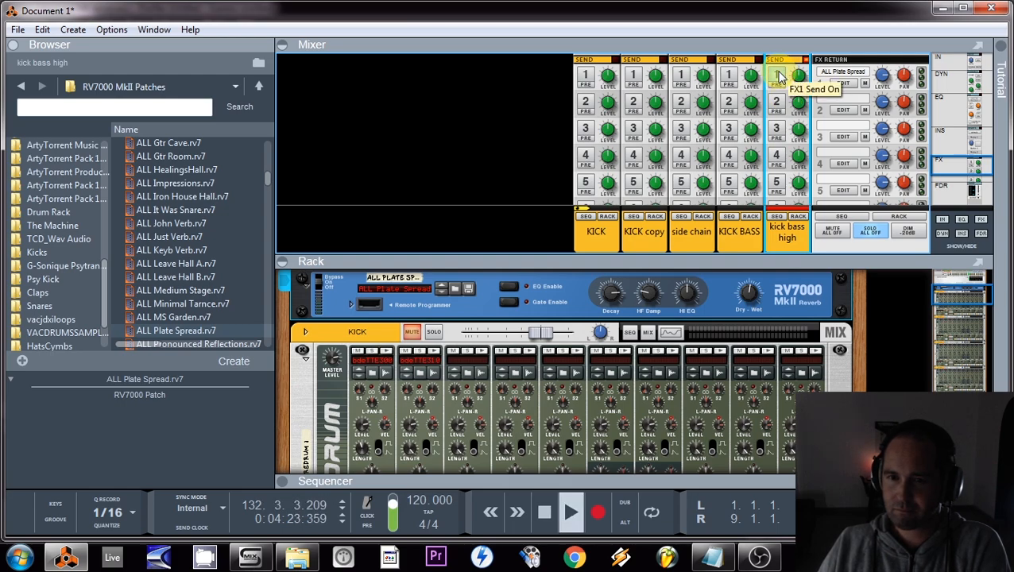
left_click(777, 76)
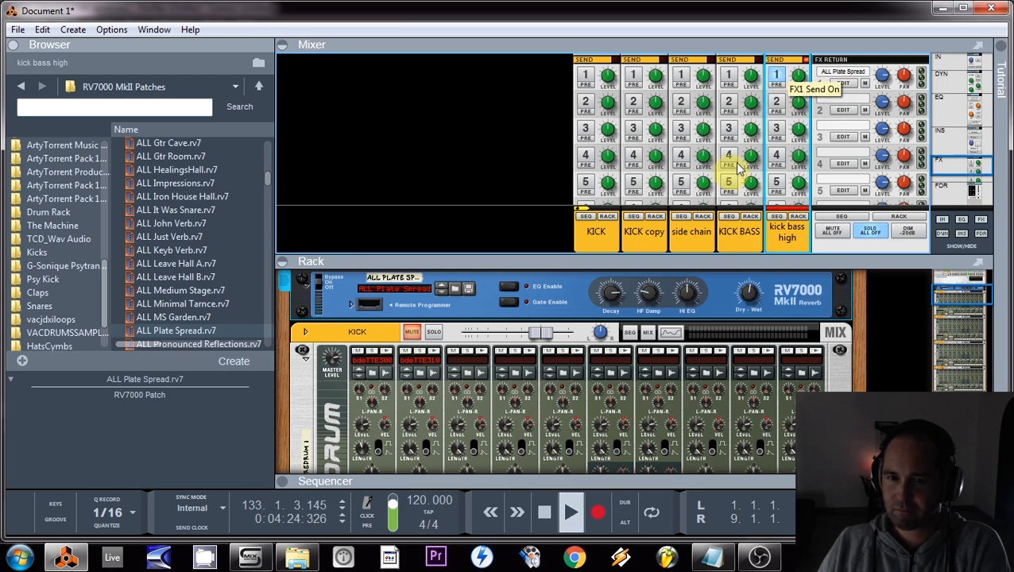
- Lower the plate reverb's Decay to about 70 and take kick bass high out of solo
left_click(615, 302)
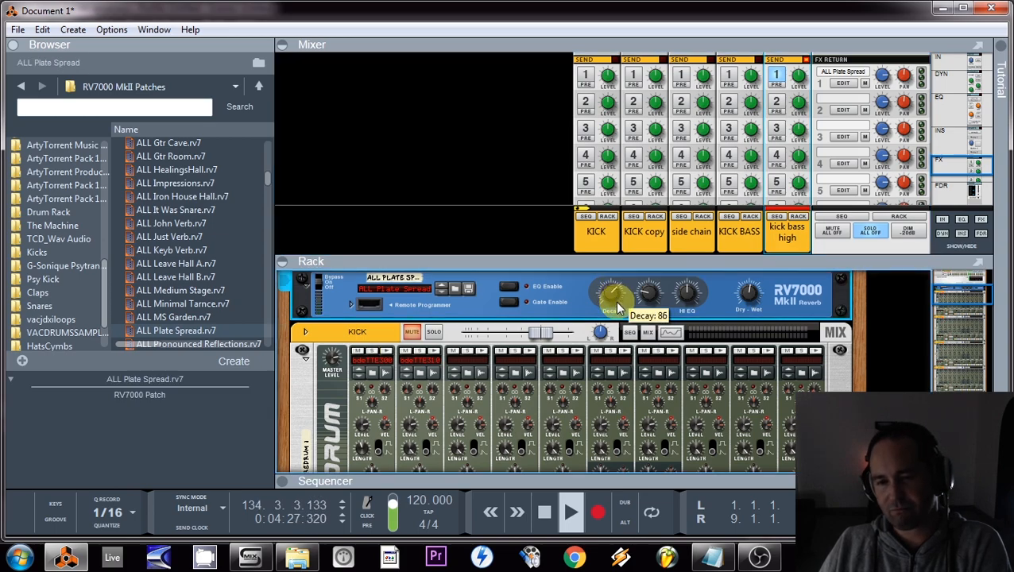
scroll(618, 311, "down", 4)
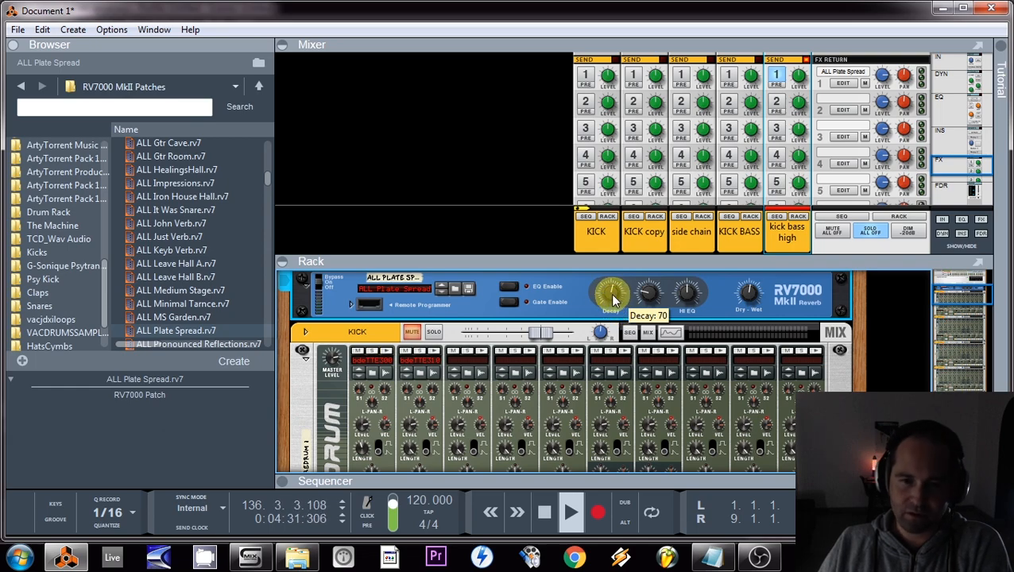
scroll(610, 297, "up", 10)
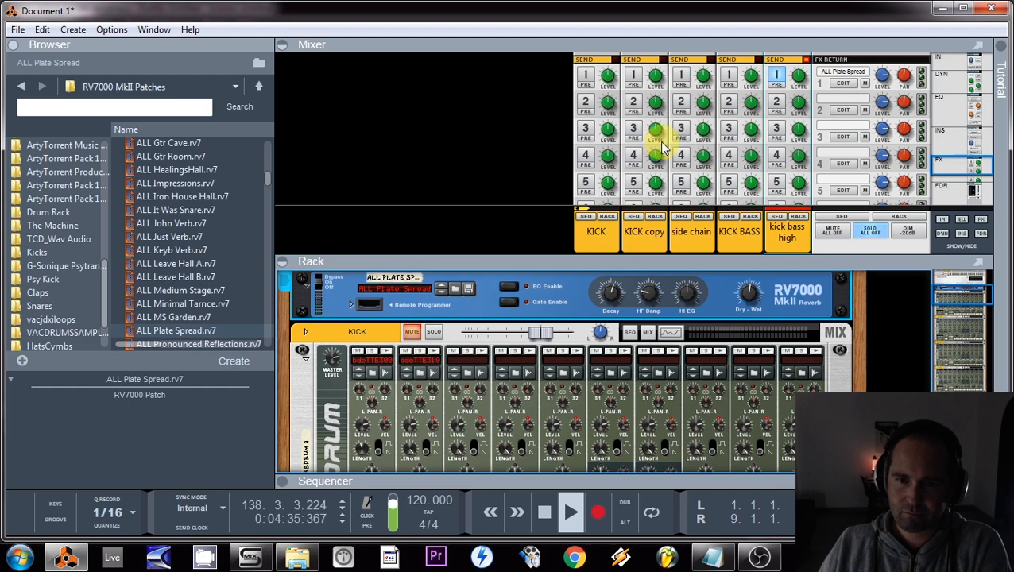
scroll(691, 163, "down", 8)
scroll(723, 179, "up", 5)
left_click(799, 196)
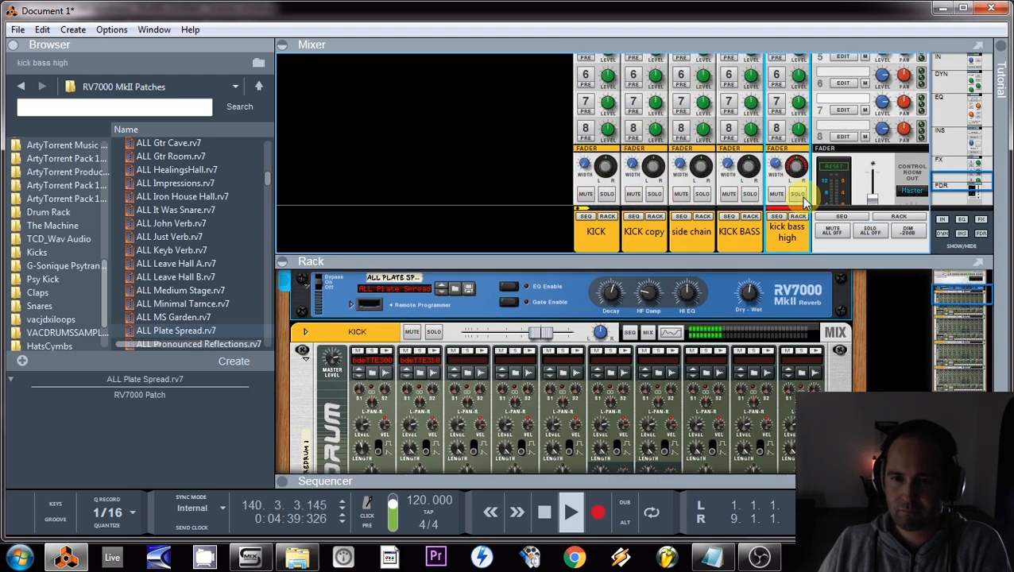
- Stop playback, duplicate the KICK channel with its devices, and show the new copy's Redrum in the rack
scroll(787, 111, "down", 4)
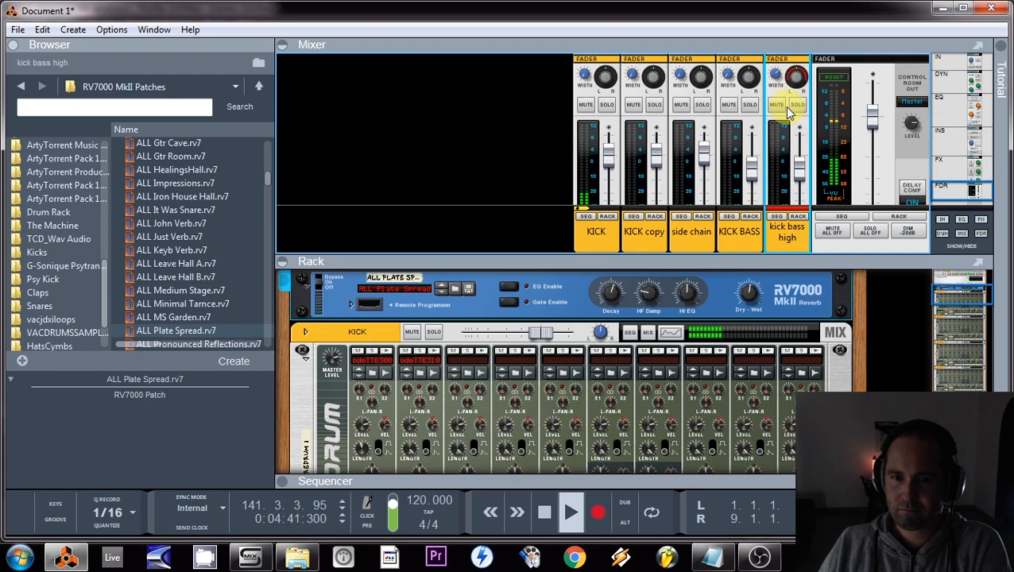
left_click(592, 226)
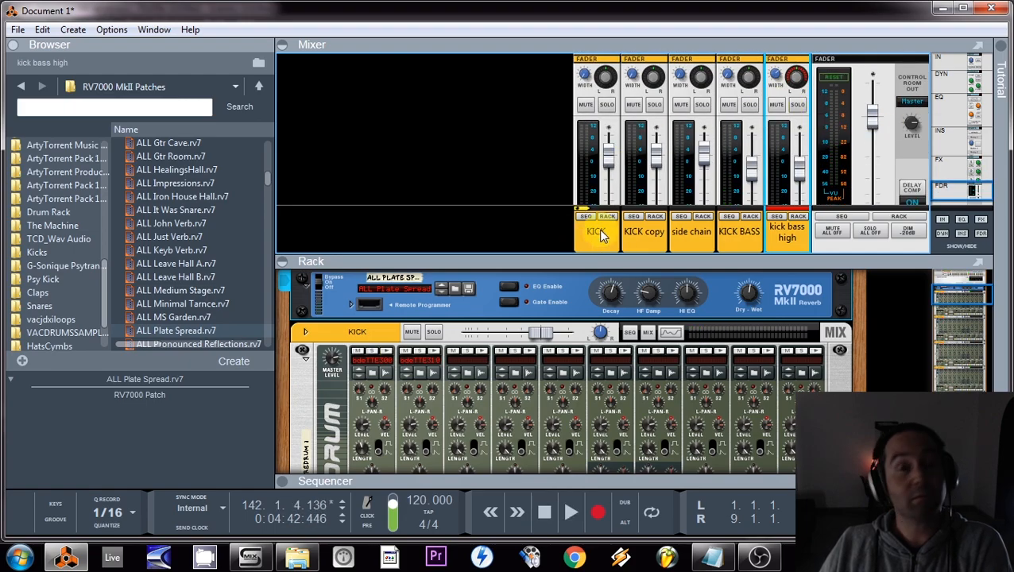
right_click(602, 238)
left_click(674, 206)
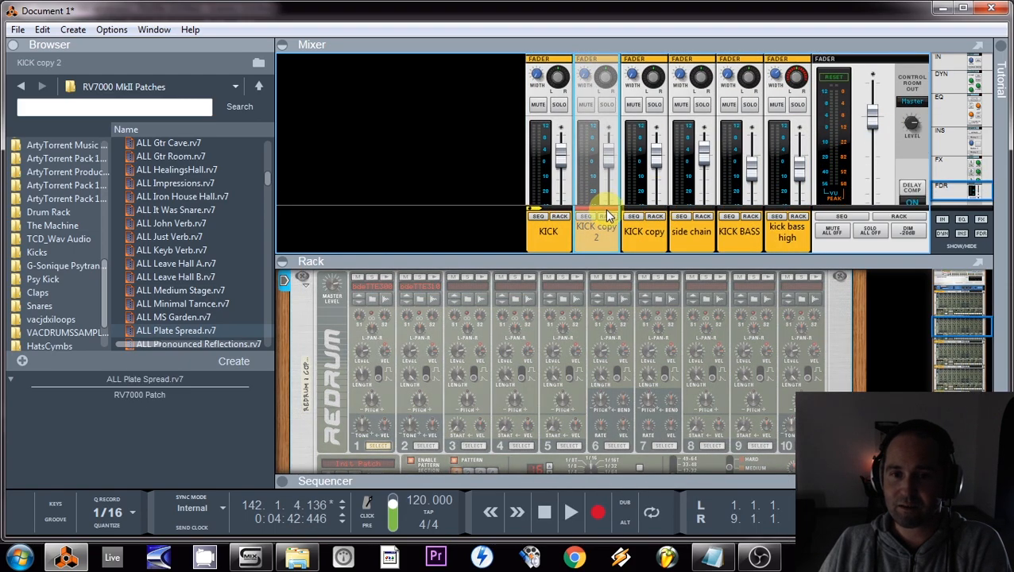
left_click(607, 218)
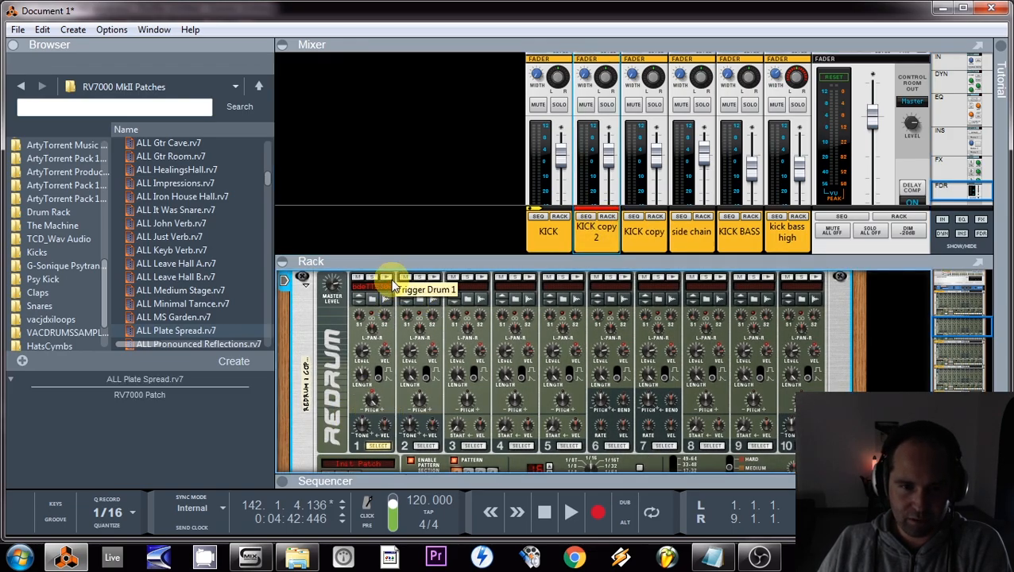
- In KICK copy 2's Spectrum EQ, set the high-pass filter to about 540 Hz and cut the low band about 20 dB near 150 Hz
left_click_drag(598, 257, 599, 371)
scroll(613, 190, "up", 8)
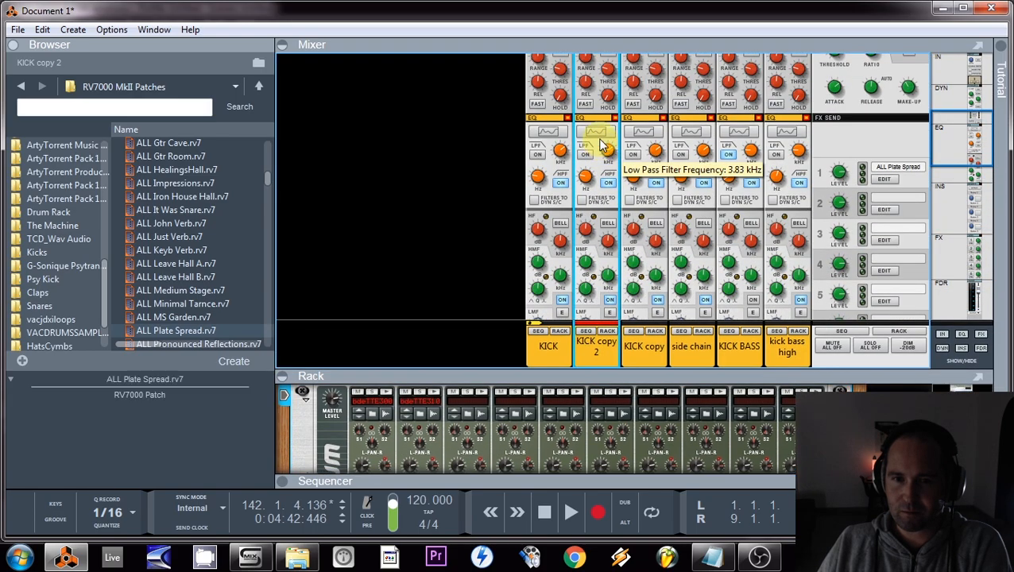
left_click(597, 132)
left_click_drag(248, 232, 457, 247)
left_click_drag(359, 242, 321, 296)
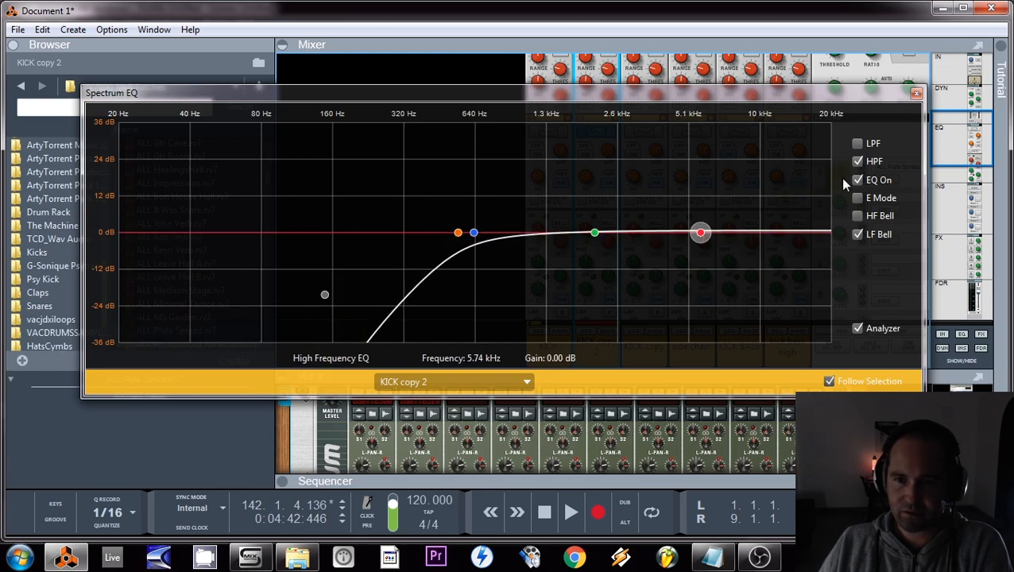
left_click(857, 234)
left_click(916, 94)
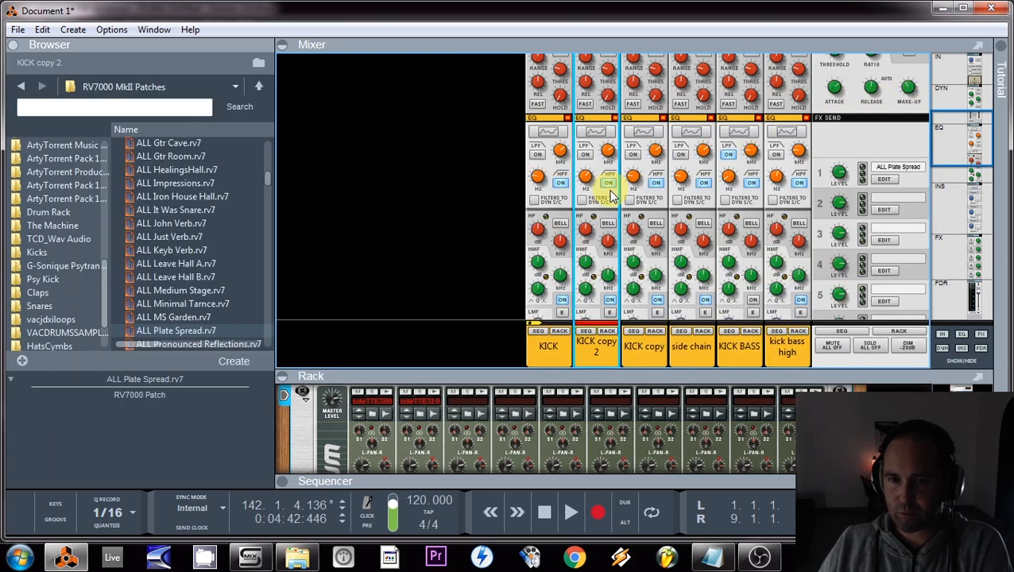
- Solo KICK copy 2, play the pattern, and switch on its FX send 1 to the plate reverb
scroll(607, 202, "up", 2)
scroll(604, 316, "down", 10)
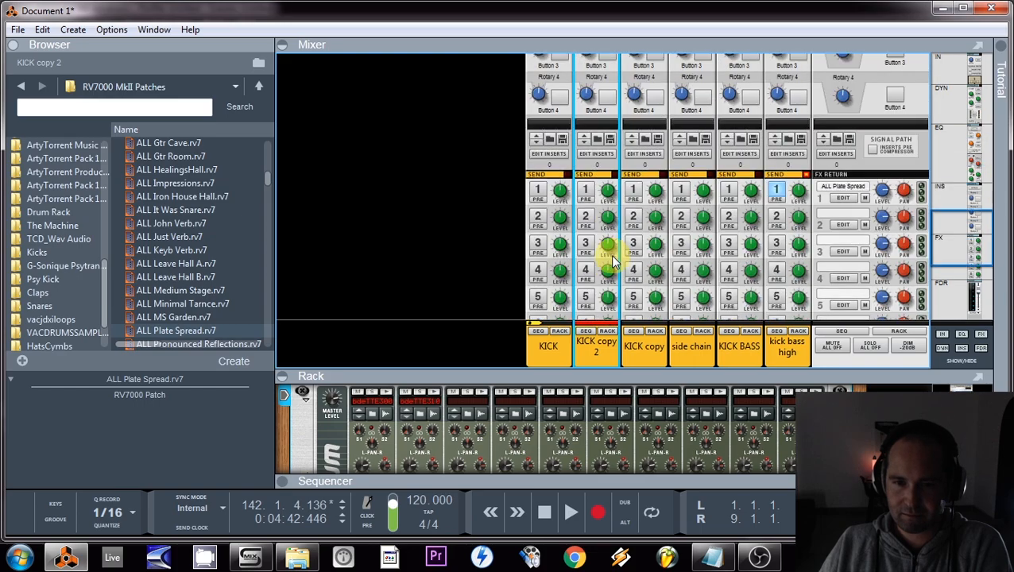
left_click(608, 227)
scroll(608, 199, "up", 8)
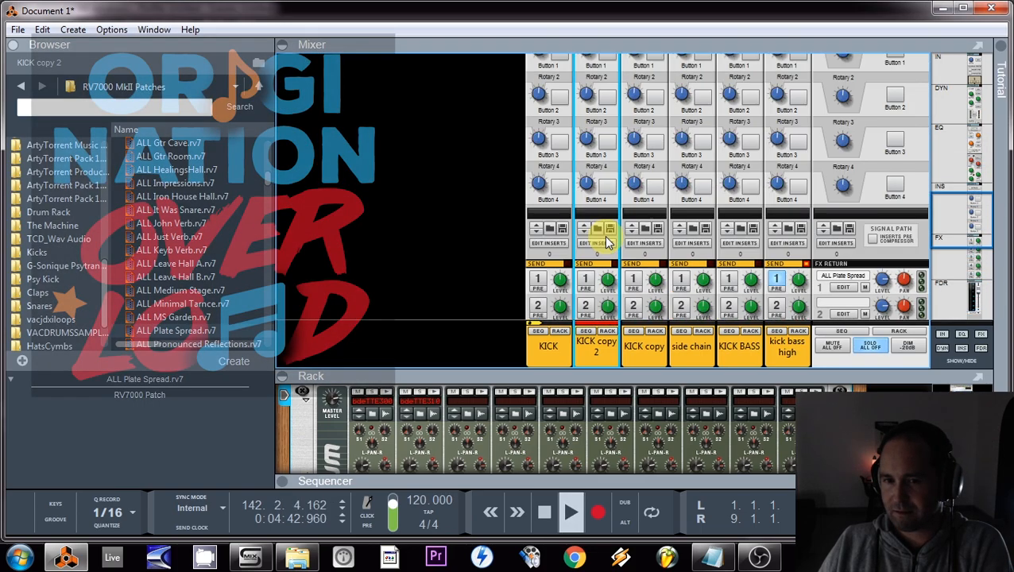
scroll(606, 183, "up", 4)
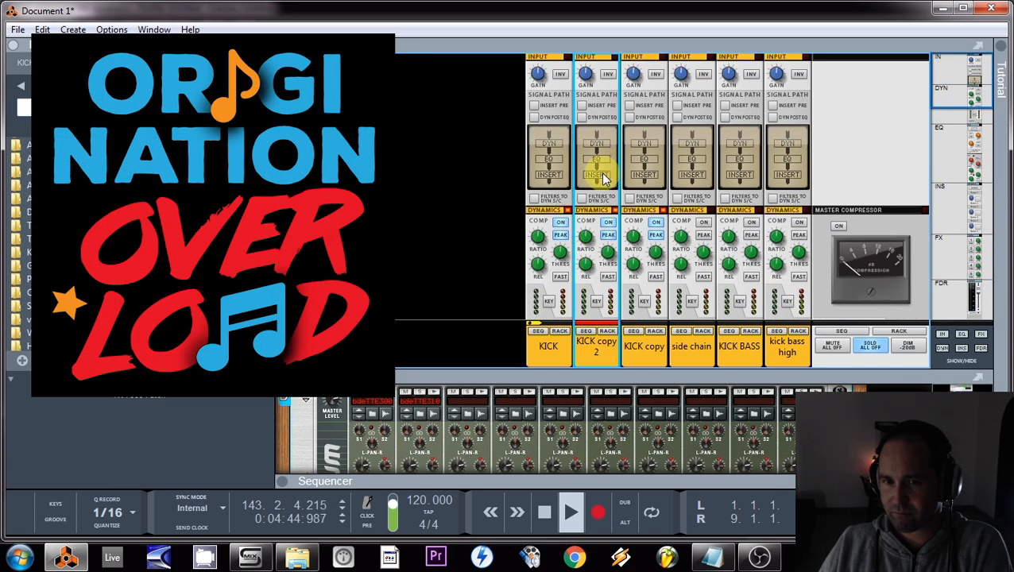
scroll(604, 194, "down", 5)
scroll(604, 195, "down", 5)
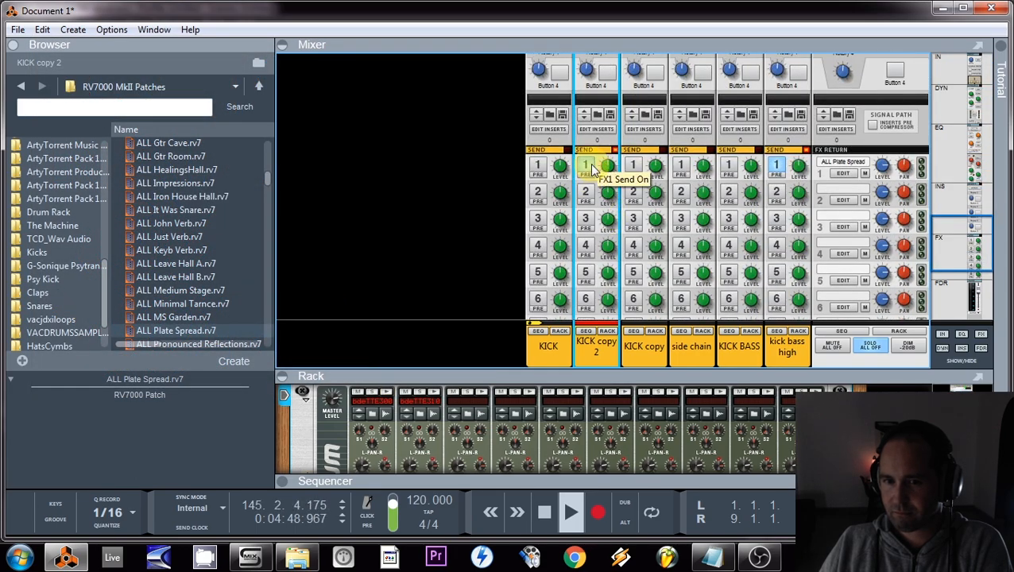
left_click(590, 167)
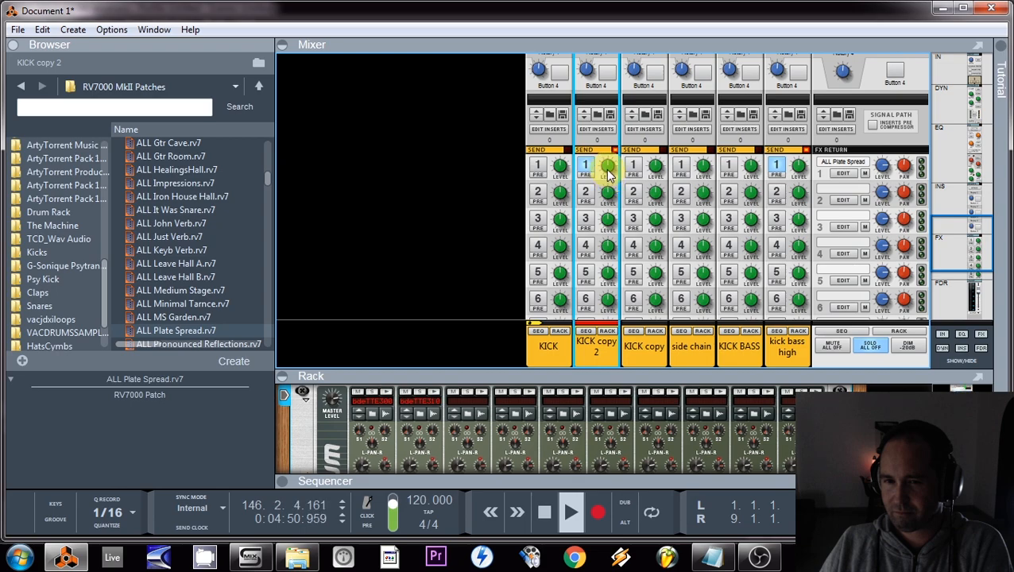
- Show the plate reverb in the rack, set its Decay to 50, and toggle KICK copy 2's FX send 1
left_click(843, 173)
left_click(625, 409)
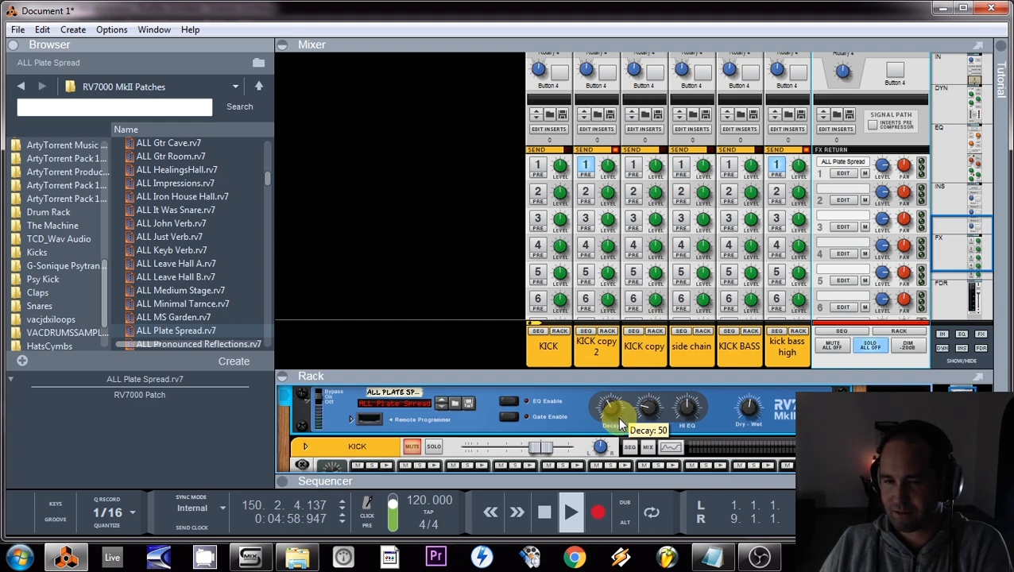
left_click(587, 165)
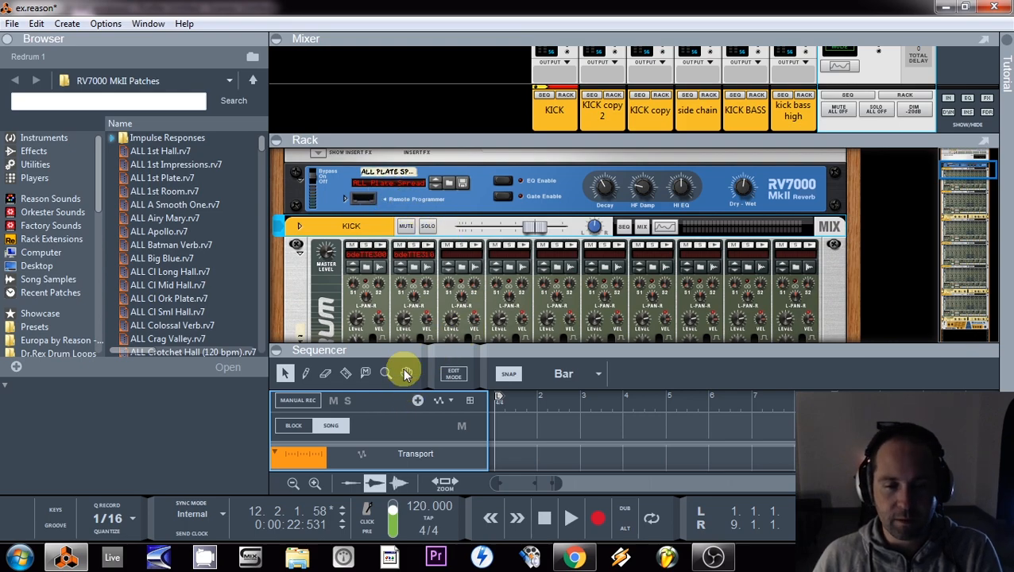
- Show the KICK BASS Redrum in the rack and open its drum channel 2 sample for editing
left_click_drag(398, 352, 398, 269)
left_click(348, 402)
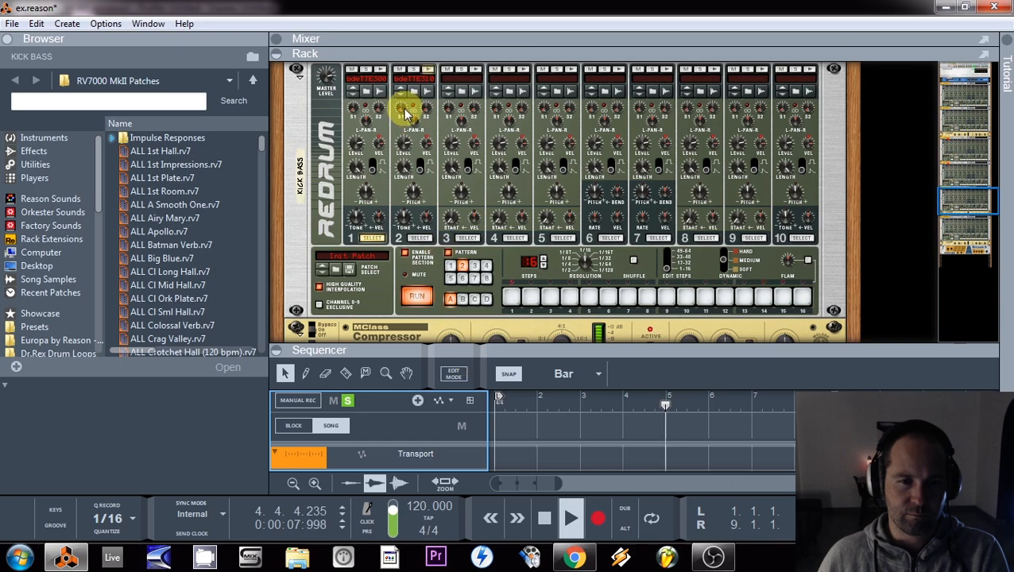
right_click(412, 77)
left_click(445, 106)
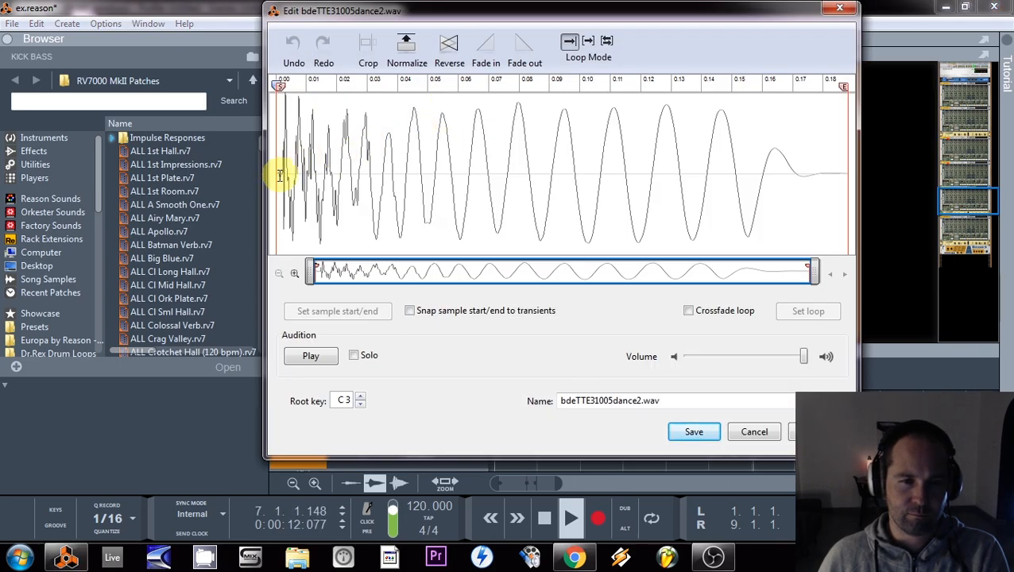
- Fade in the very start and fade out the tail of the KICK BASS sample bdeTTE31005dance2.wav, and close the sample editor
left_click_drag(283, 171, 211, 166)
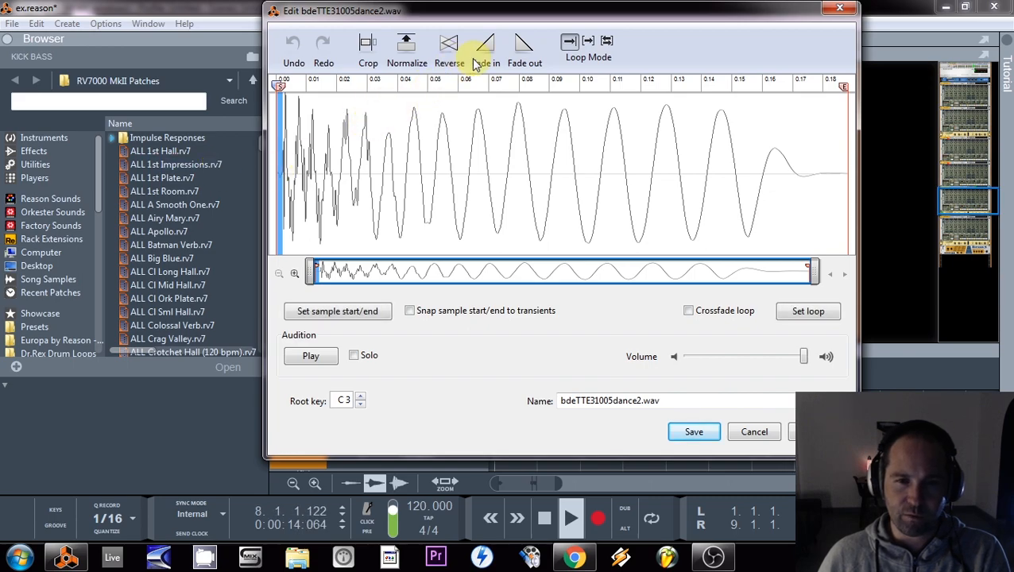
left_click_drag(801, 160, 848, 162)
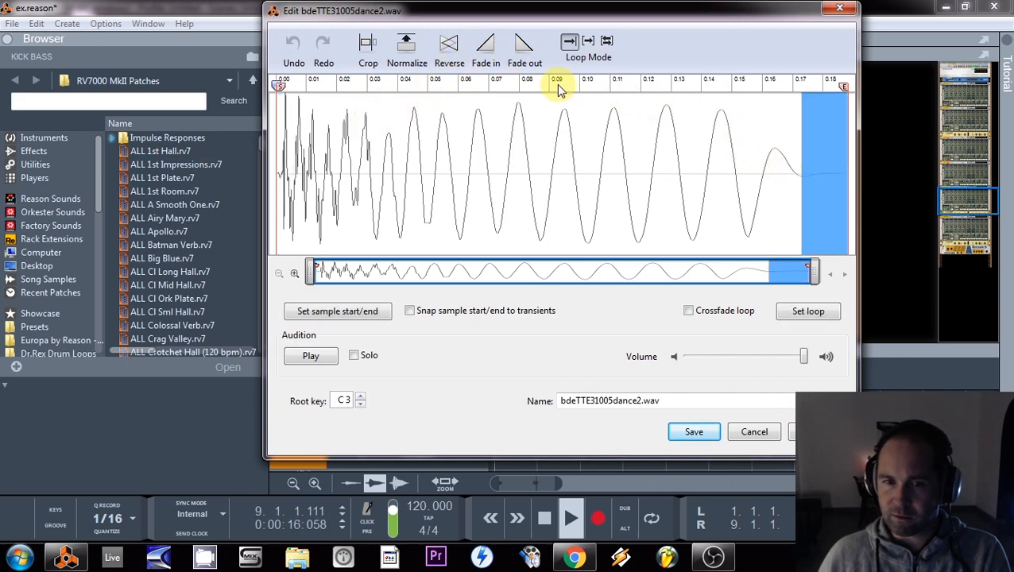
left_click(524, 47)
left_click(841, 9)
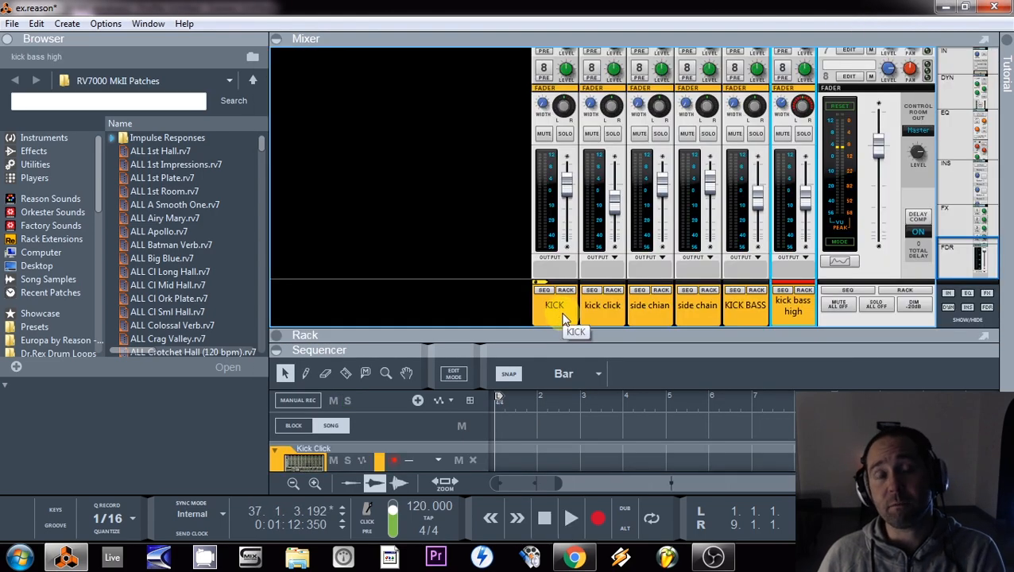
- Play the groove and set the kick click channel's stereo width to 127
left_click(558, 319)
key("space")
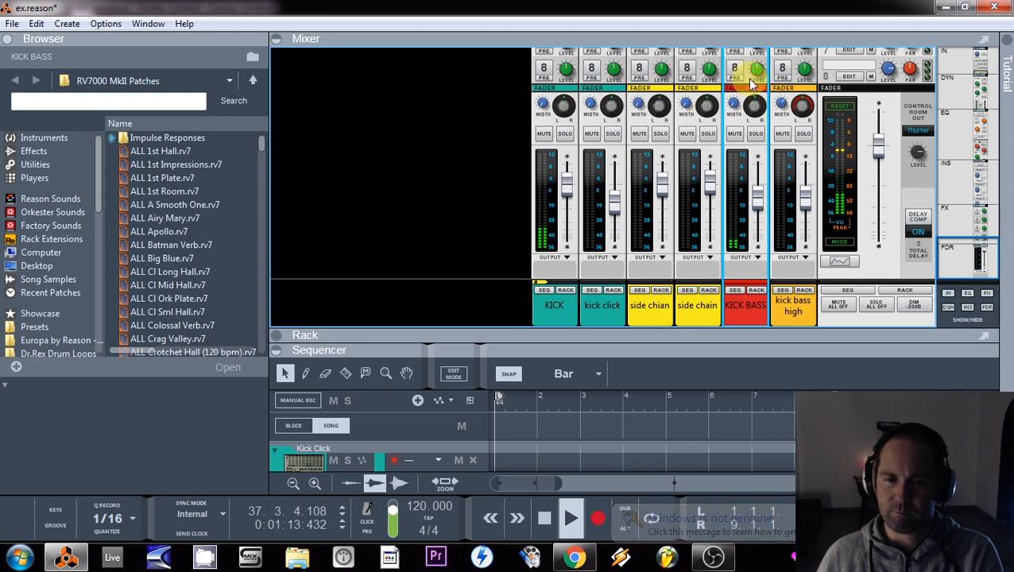
left_click_drag(596, 111, 614, 7)
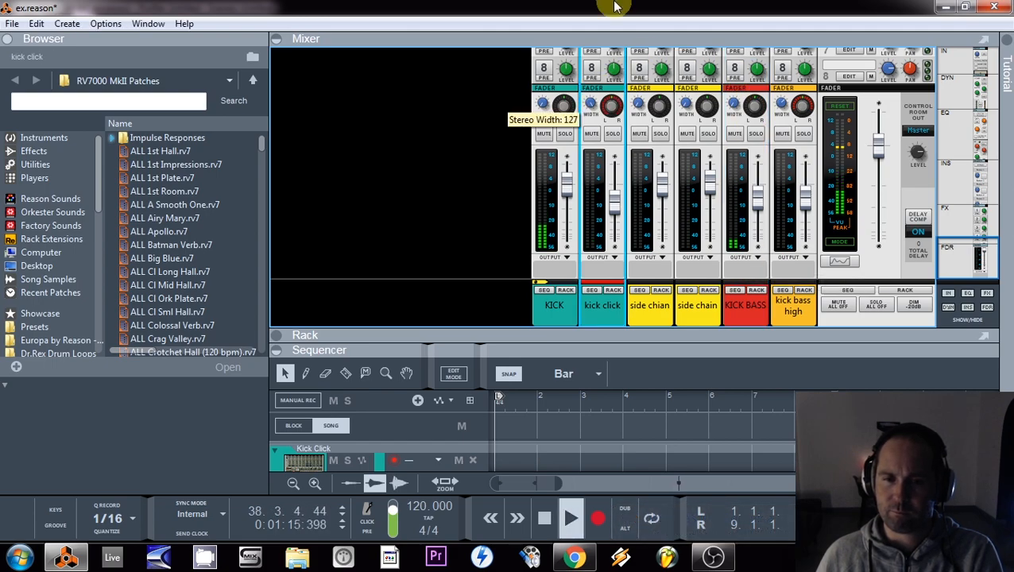
- Check the FX send 1 levels of kick click and kick bass high, and review the mixer channels' dynamics settings during playback
scroll(608, 199, "up", 10)
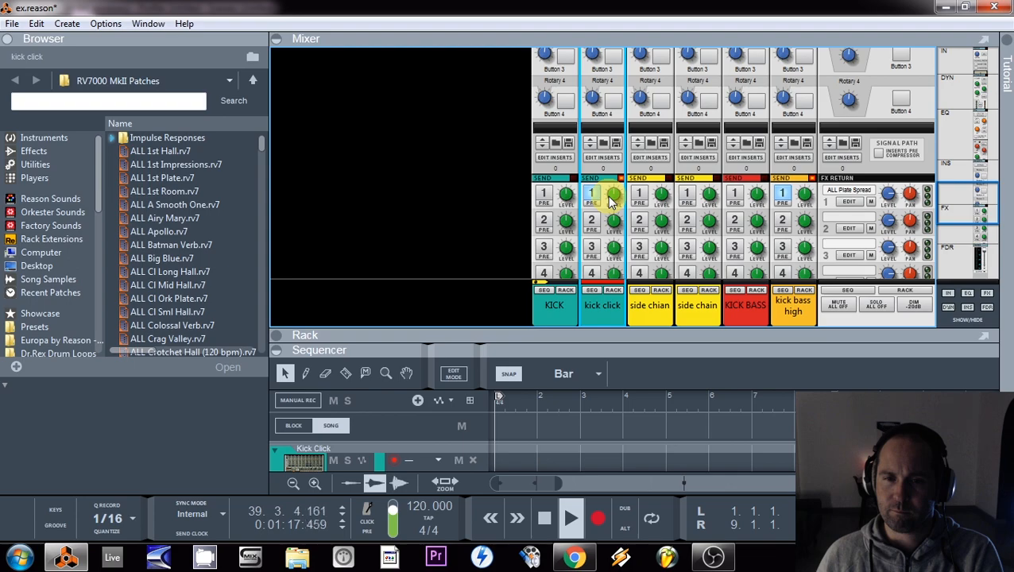
mouse_move(615, 202)
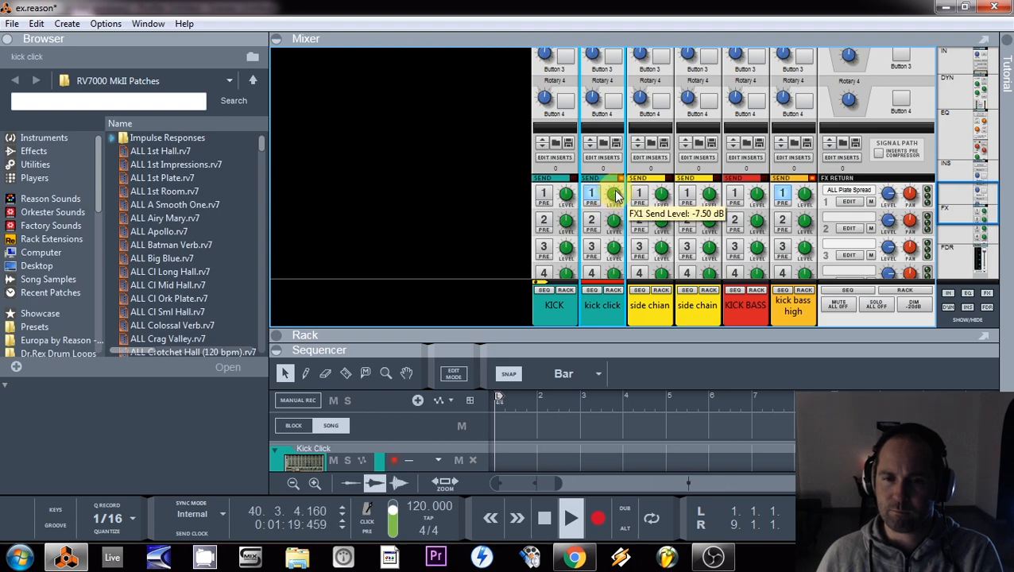
left_click(805, 195)
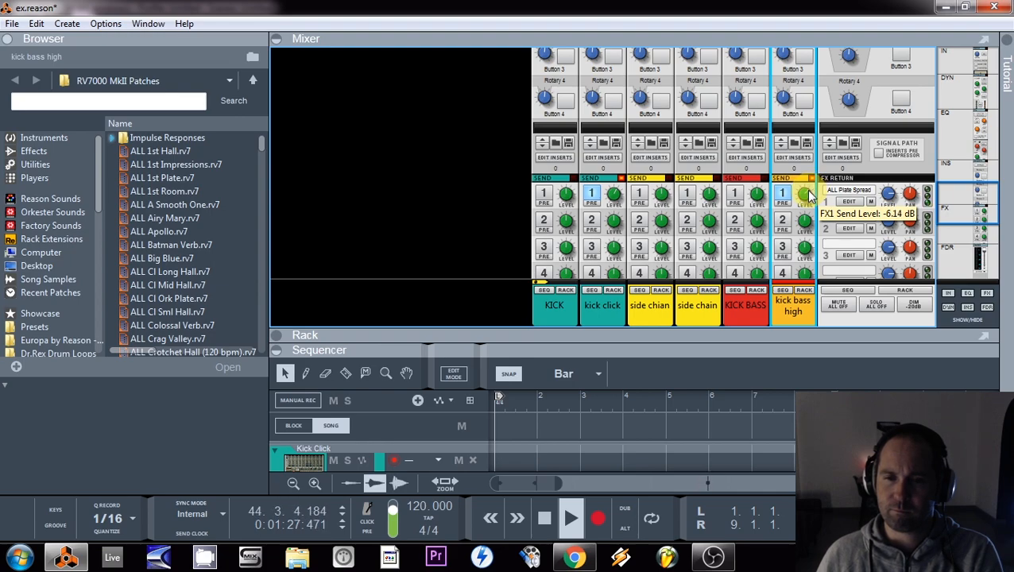
scroll(806, 194, "down", 5)
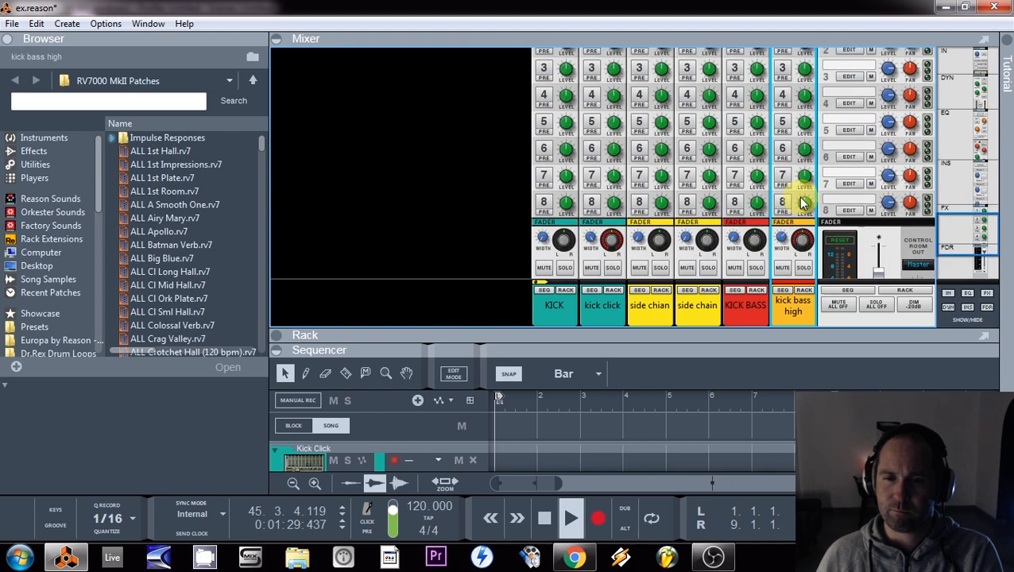
scroll(803, 202, "down", 3)
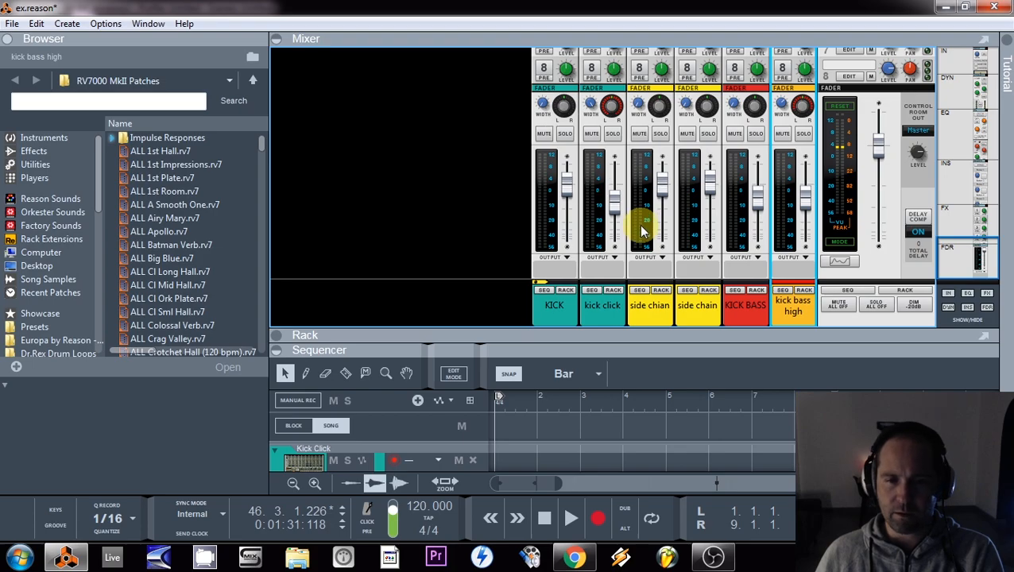
scroll(543, 188, "up", 8)
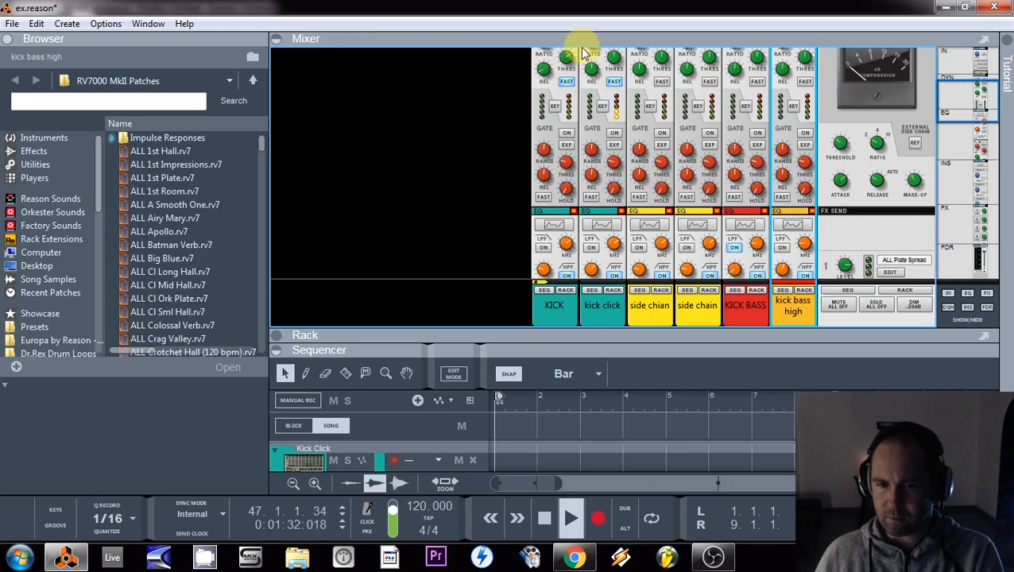
scroll(556, 119, "up", 2)
left_click(545, 88)
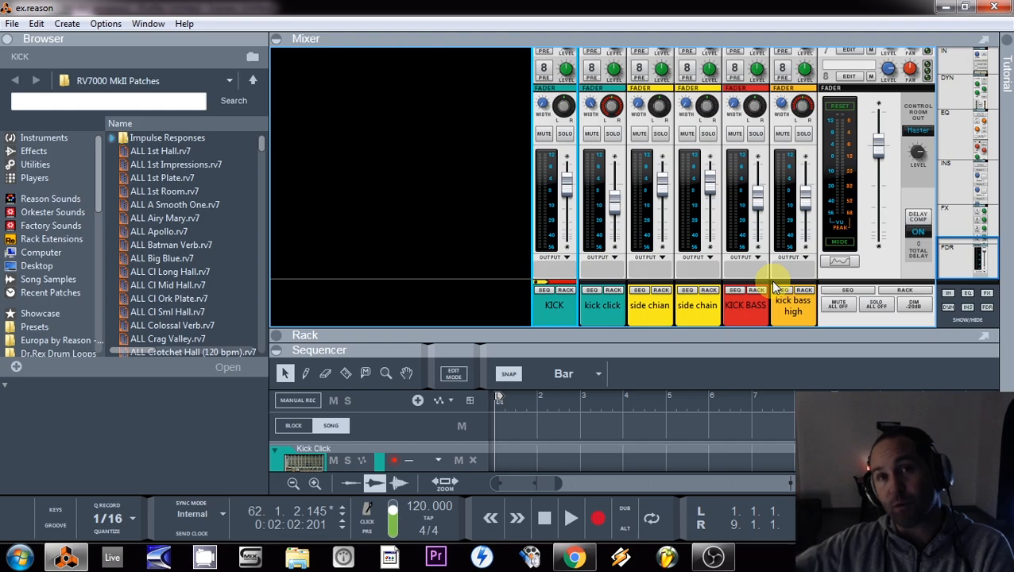
- Show kick bass high in the rack, solo its mix channel, and play the groove
left_click(804, 290)
left_click_drag(570, 332, 639, 88)
right_click(318, 174)
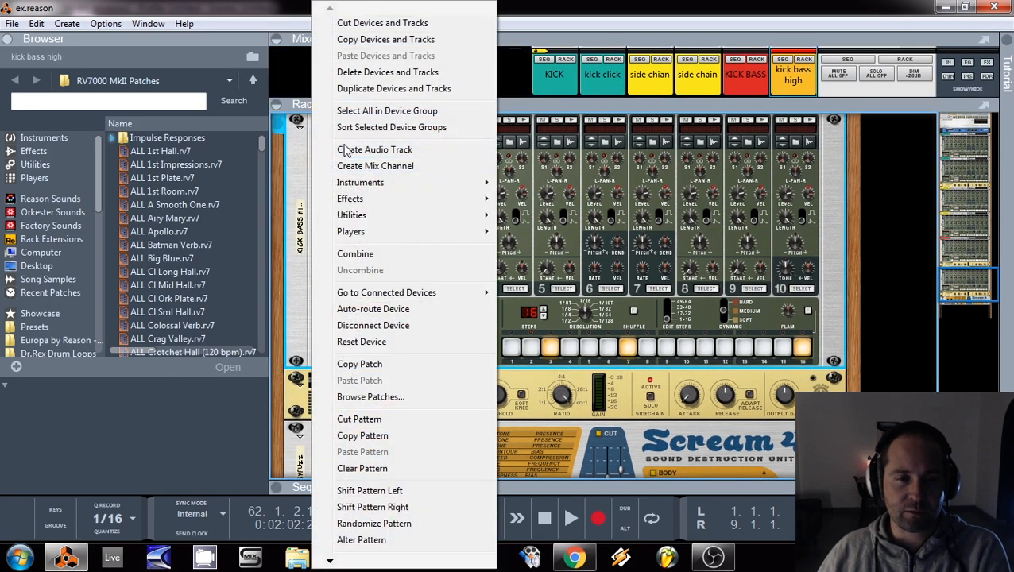
left_click(381, 87)
left_click(428, 192)
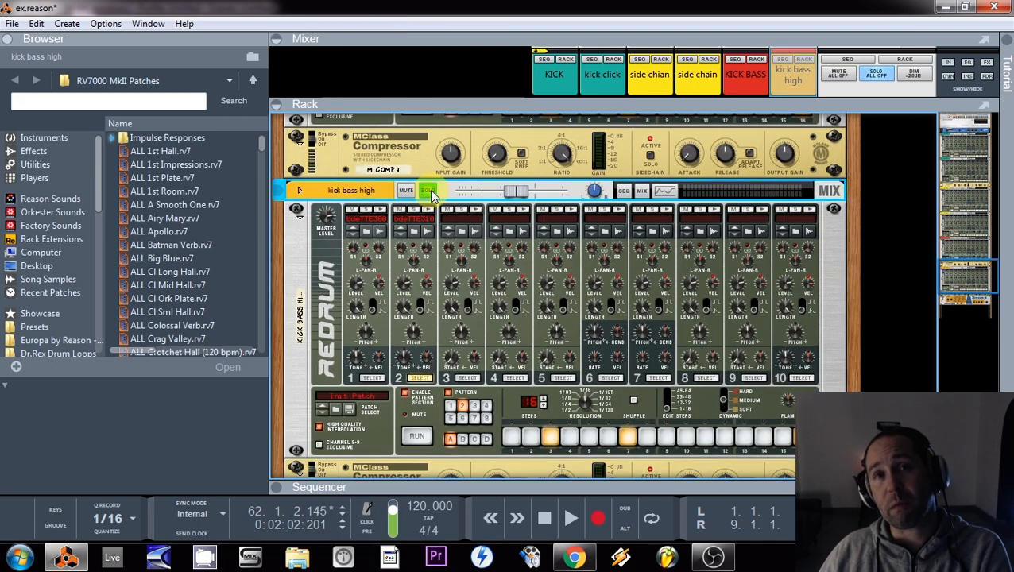
key("space")
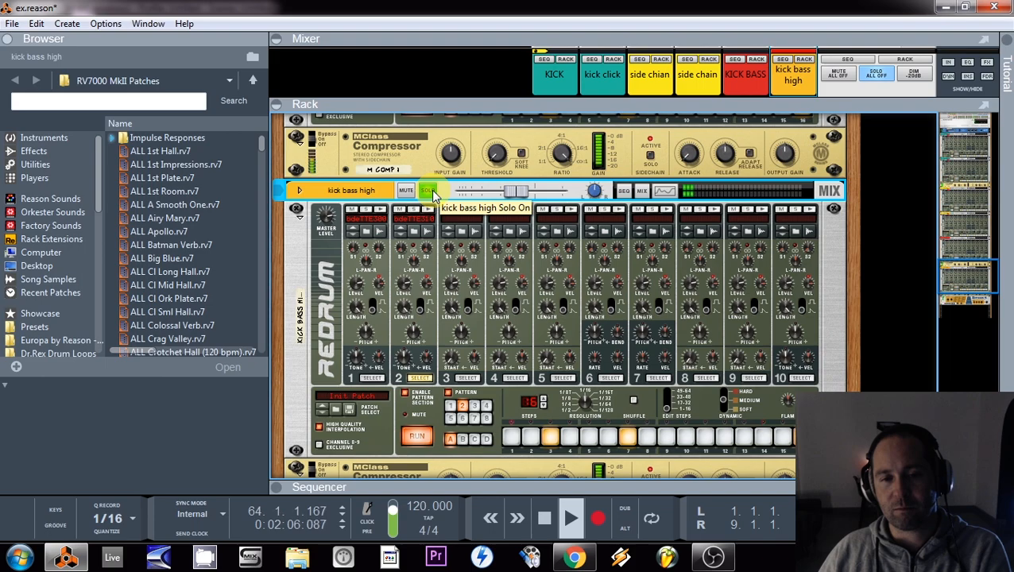
- Shorten drum channel 2's length on the kick bass high Redrum, stop playback, and take the channel out of solo
left_click_drag(403, 313, 402, 340)
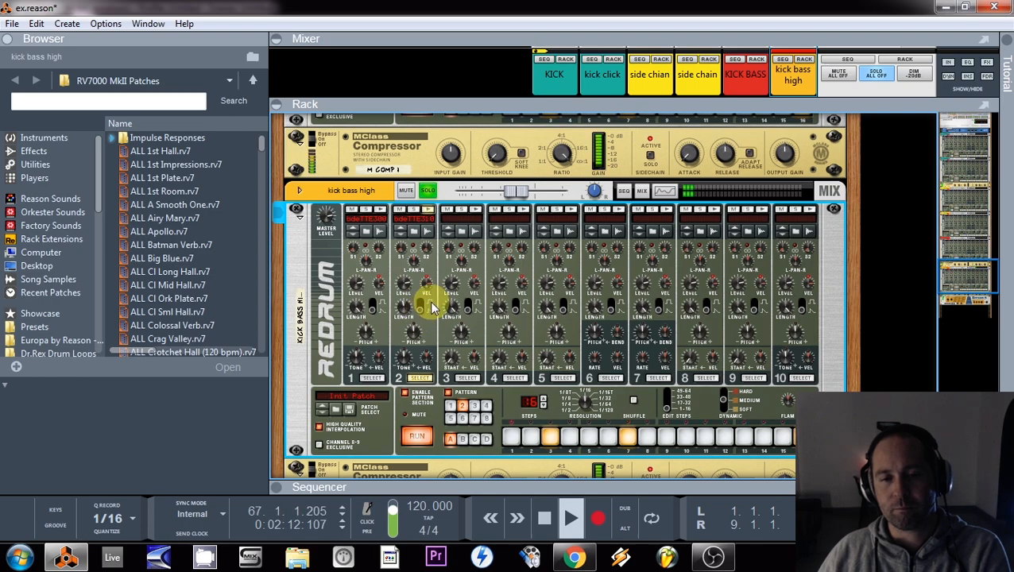
key("space")
left_click(427, 191)
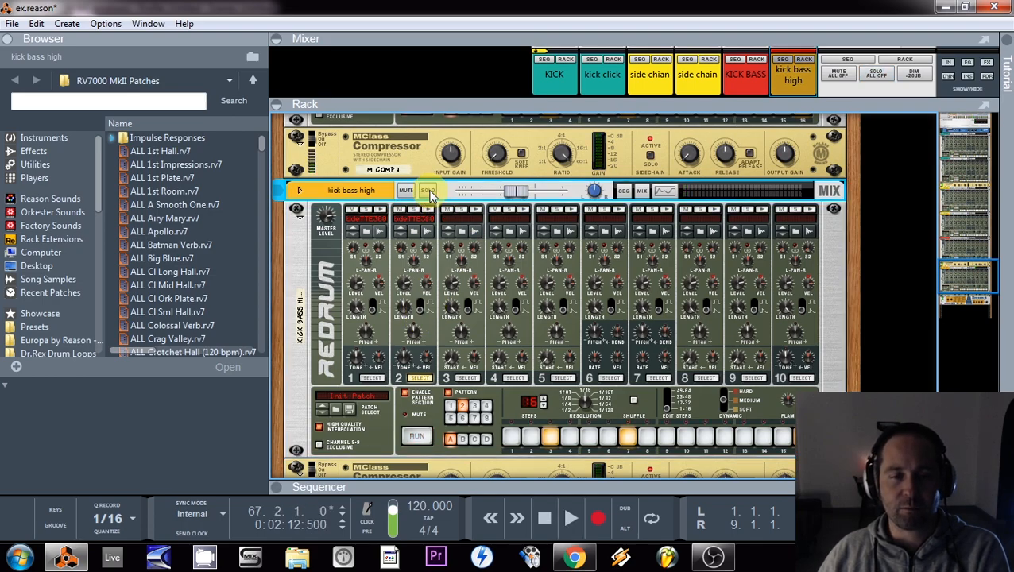
- Duplicate the kick bass high devices and tracks to make two copies, and return to the original in the rack
right_click(306, 233)
right_click(304, 127)
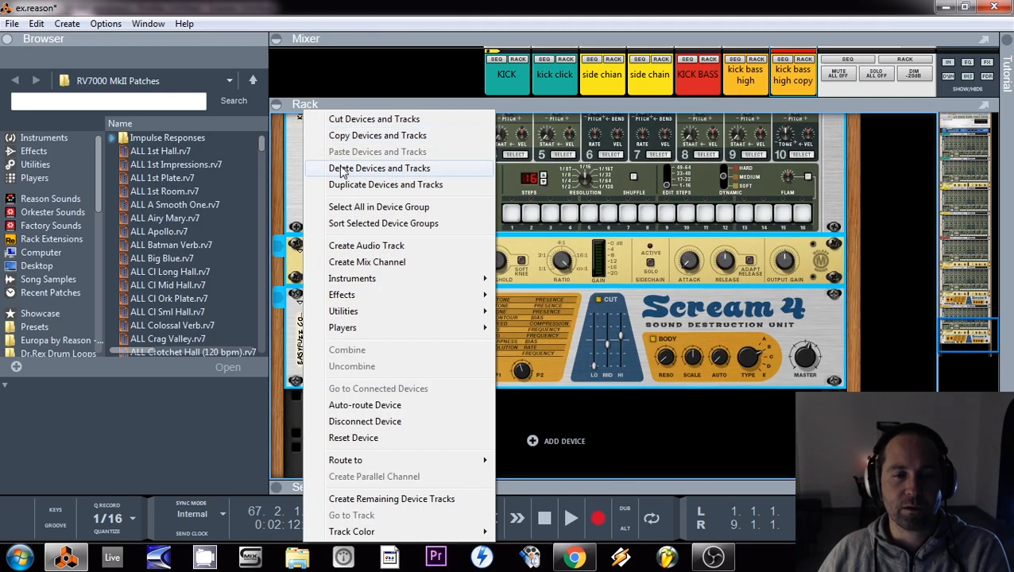
left_click(340, 169)
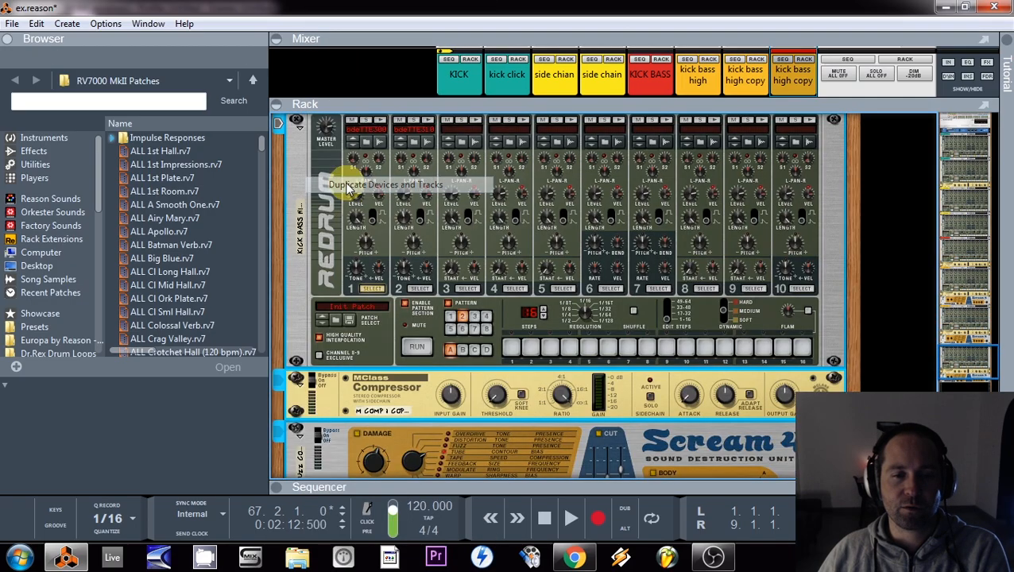
scroll(485, 302, "down", 5)
scroll(486, 310, "up", 8)
scroll(486, 313, "up", 2)
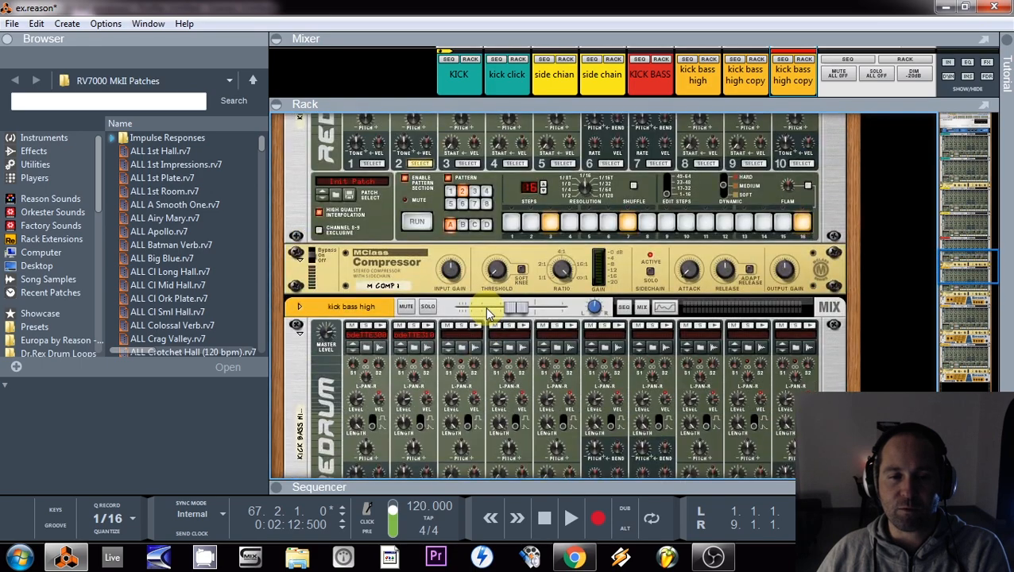
- Play the groove, solo KICK BASS for comparison, and solo kick bass high
key("space")
scroll(475, 278, "up", 5)
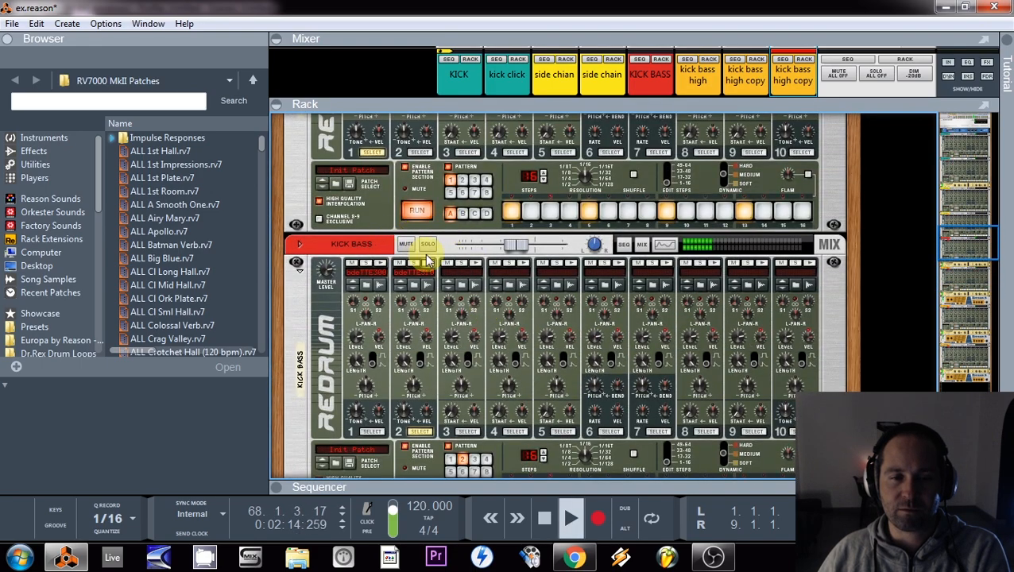
left_click(427, 245)
scroll(427, 246, "down", 4)
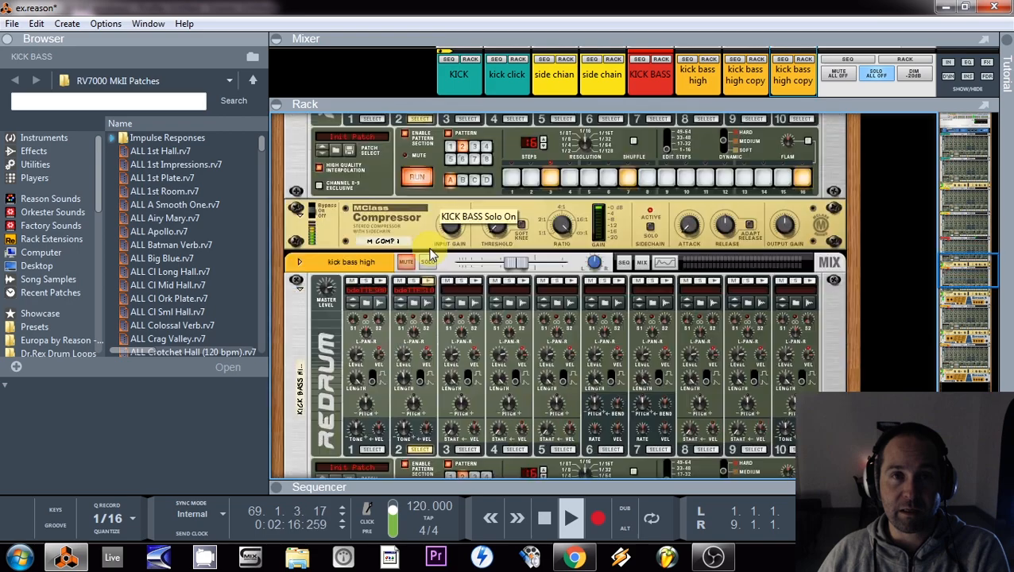
left_click(429, 262)
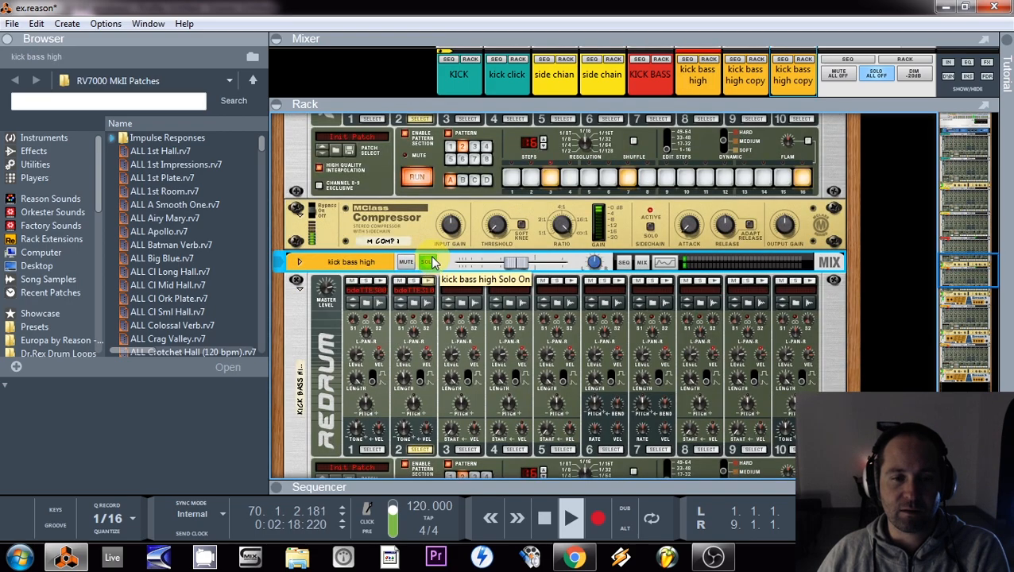
scroll(430, 256, "down", 3)
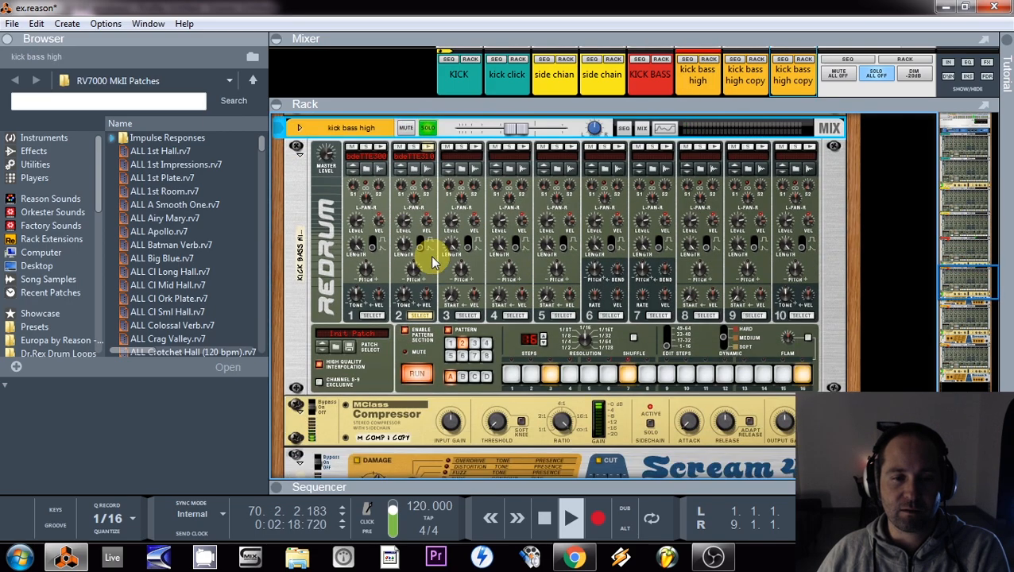
- Run the kick bass high Redrum pattern, extend it to 32 steps, and show steps 17-32 for editing
right_click(313, 196)
left_click(294, 192)
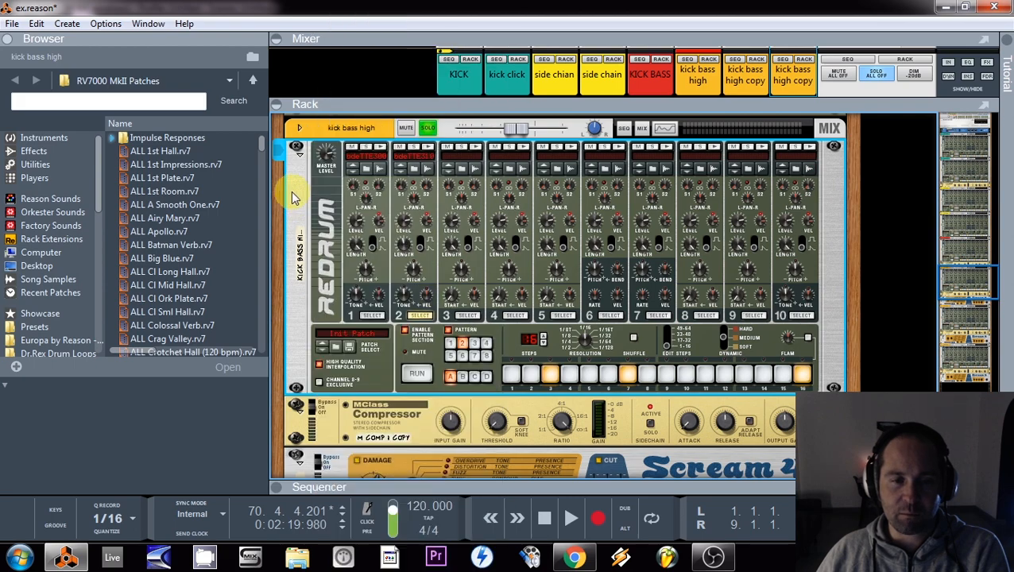
left_click(416, 374)
left_click(548, 376)
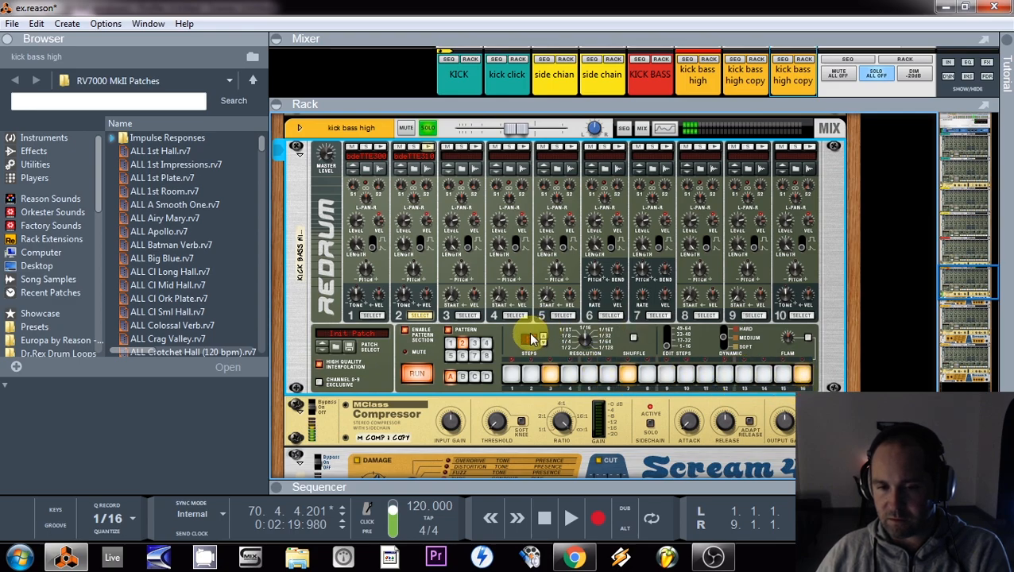
left_click(666, 340)
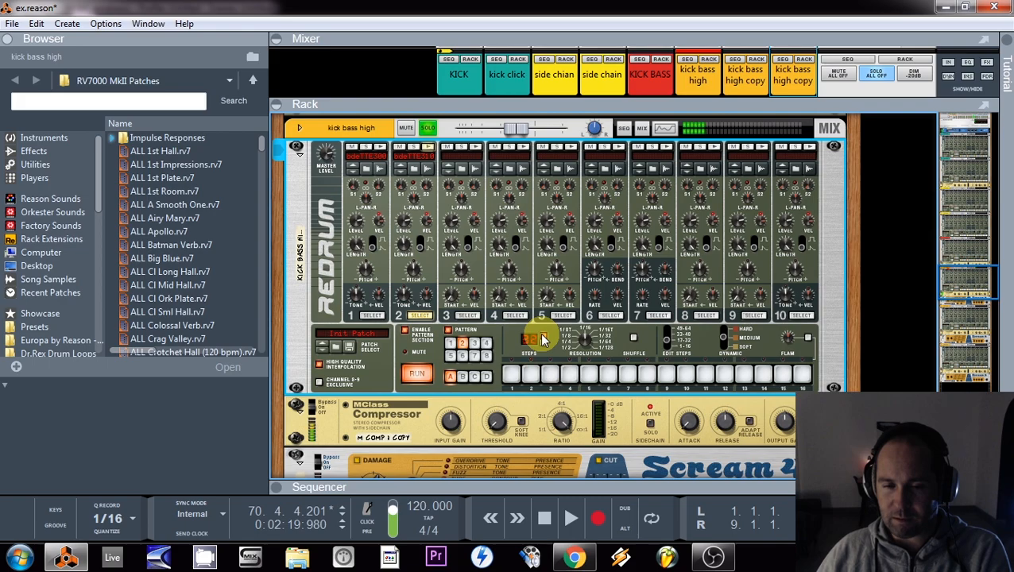
- Add drum channel 2 hits on steps 19 and 23 of kick bass high, return to steps 1-16, and play the pattern briefly
left_click(672, 352)
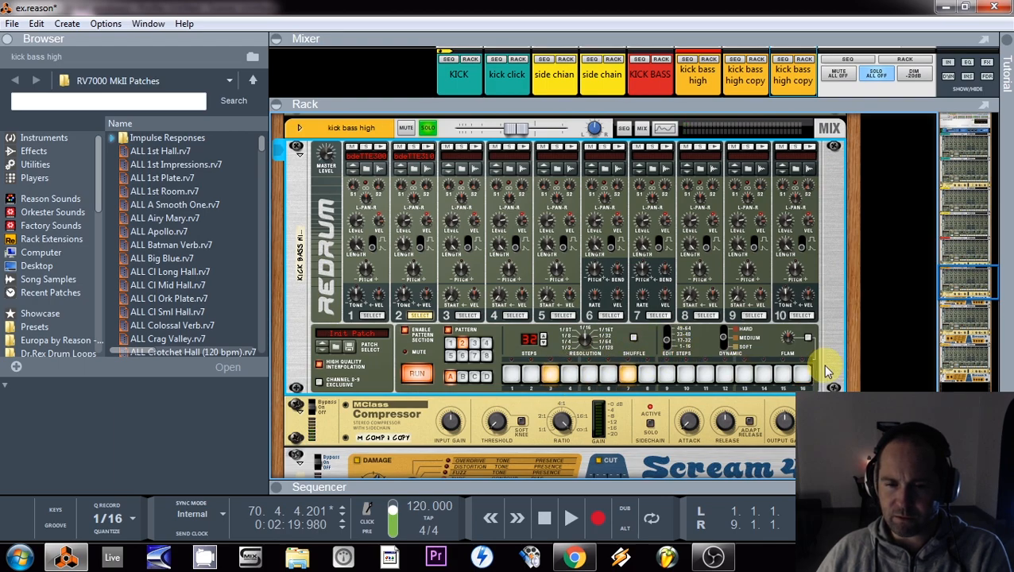
left_click(662, 347)
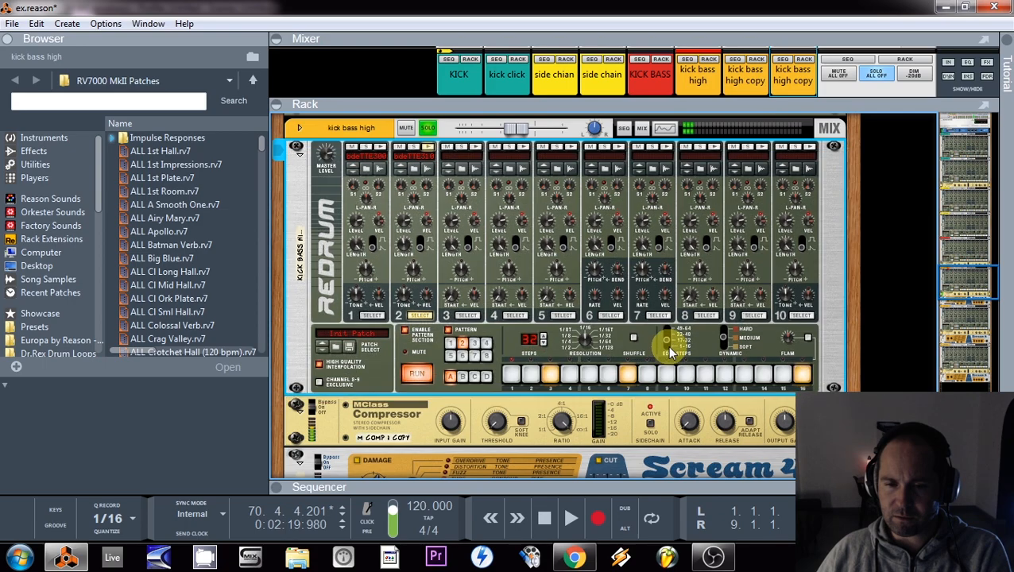
key("space")
key("space")
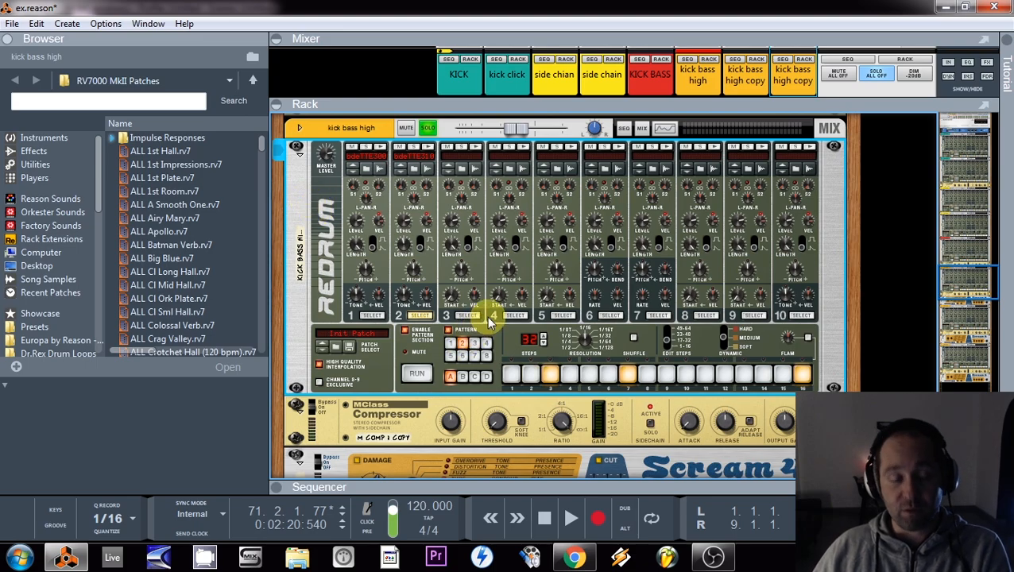
- Set the pattern length to 32 steps on the kick bass high copies' Redrums
scroll(486, 316, "down", 5)
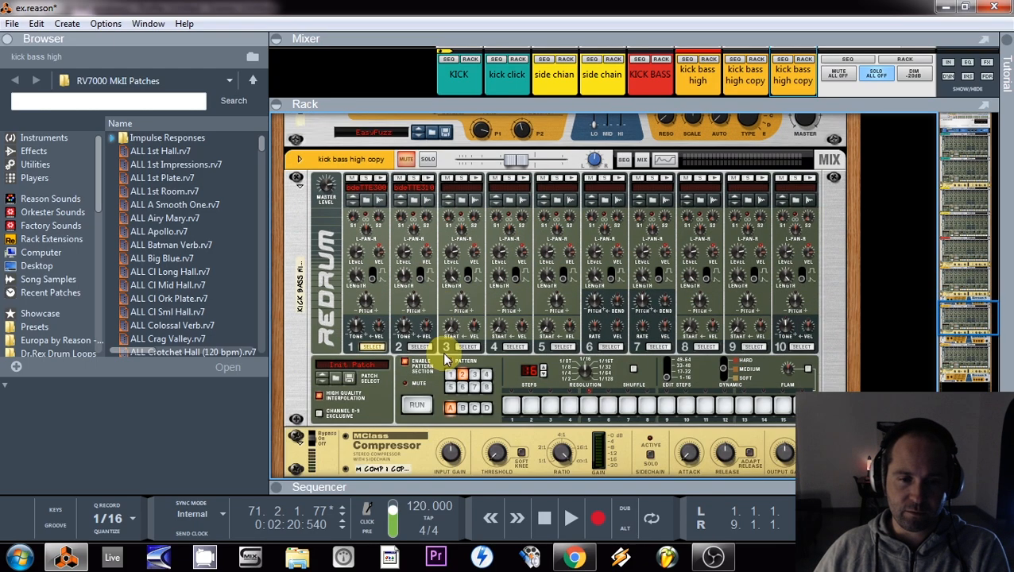
left_click(465, 374)
key("ctrl+shift+v")
scroll(468, 373, "down", 3)
scroll(457, 416, "down", 3)
scroll(469, 423, "up", 4)
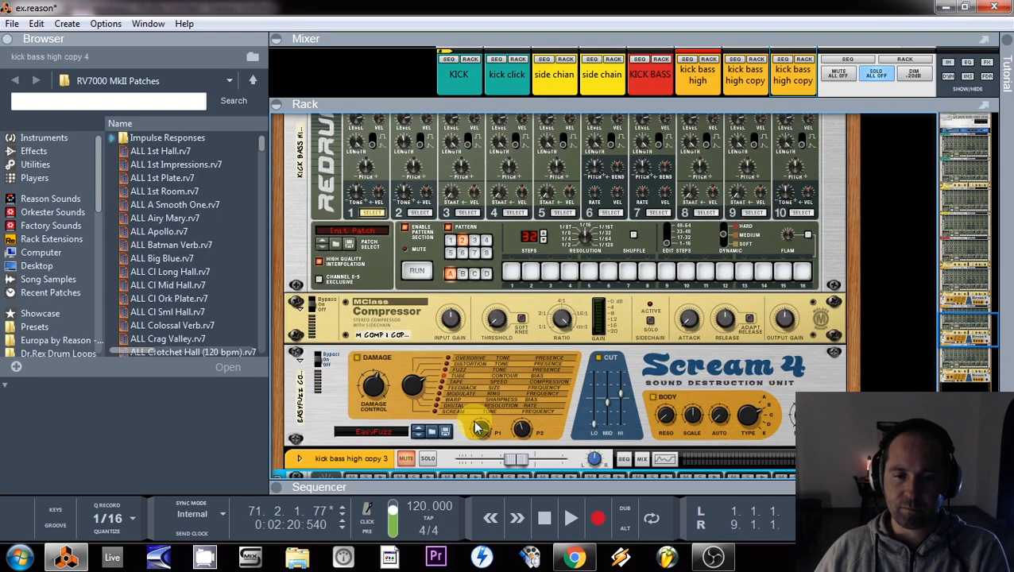
scroll(485, 429, "down", 3)
- Remove the drum channel 2 hits on steps 7 and 16 of the kick bass high Redrum, keeping step 3
scroll(619, 425, "up", 5)
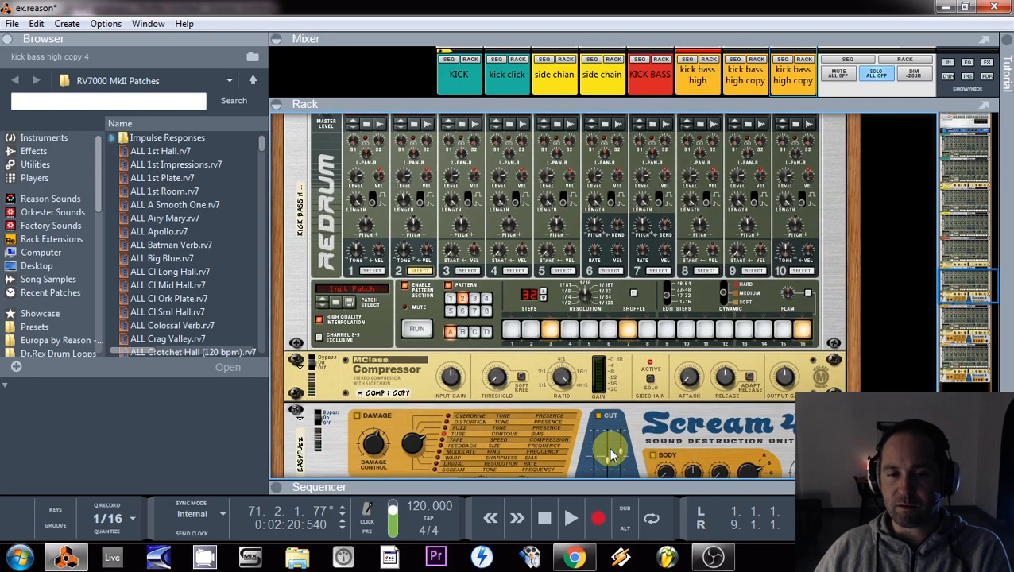
scroll(612, 454, "up", 2)
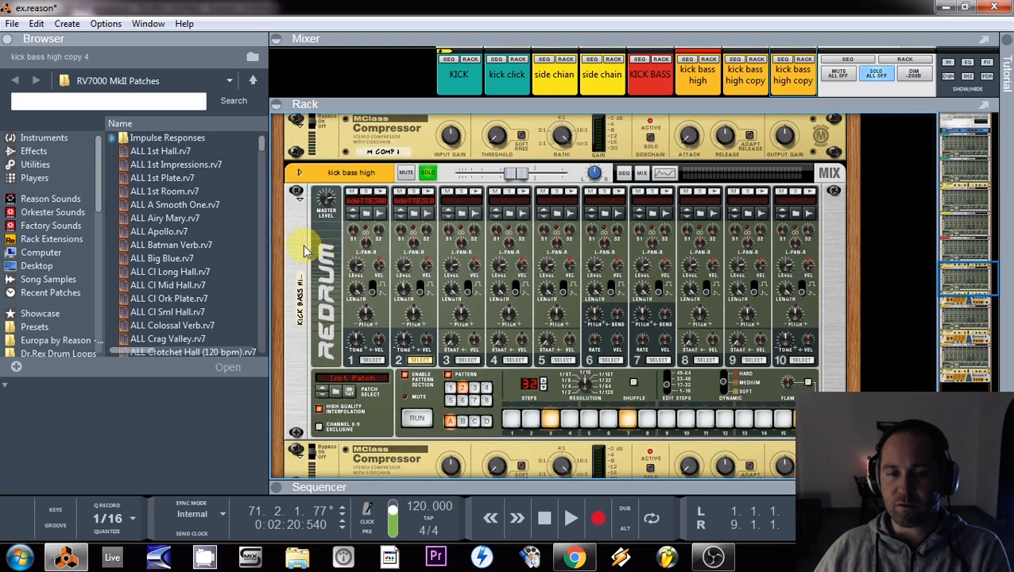
left_click(549, 421)
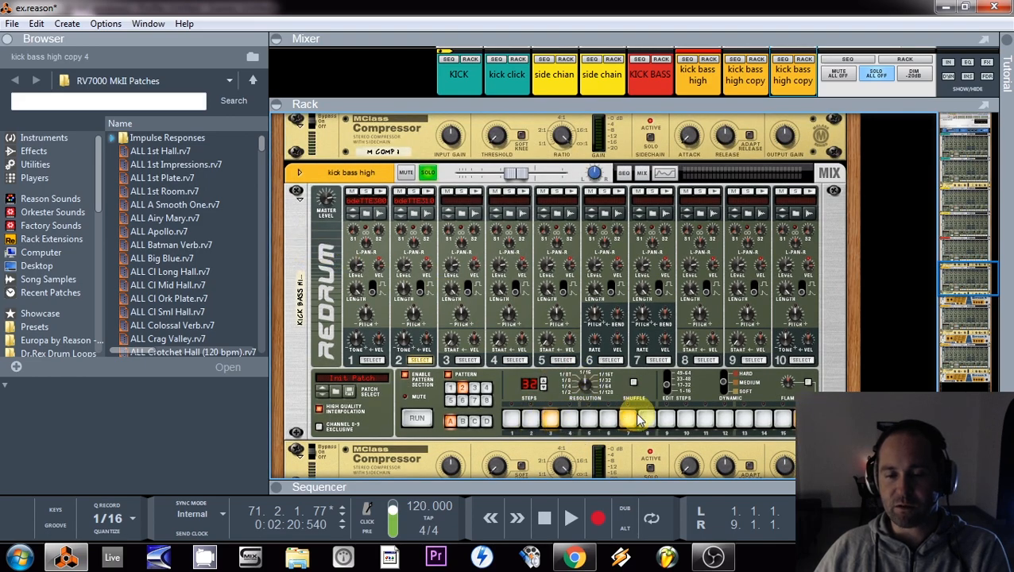
left_click(627, 423)
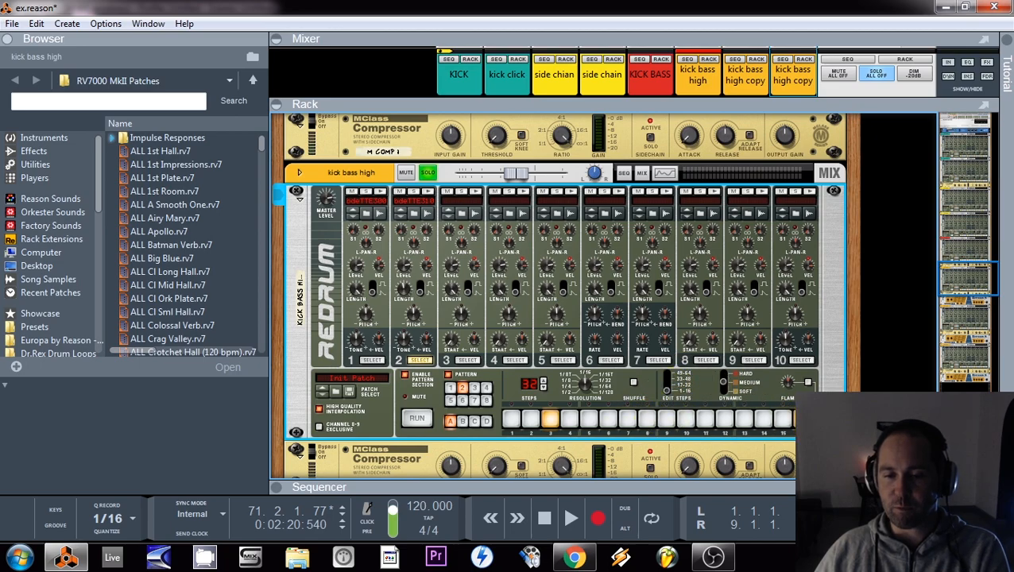
scroll(776, 415, "down", 6)
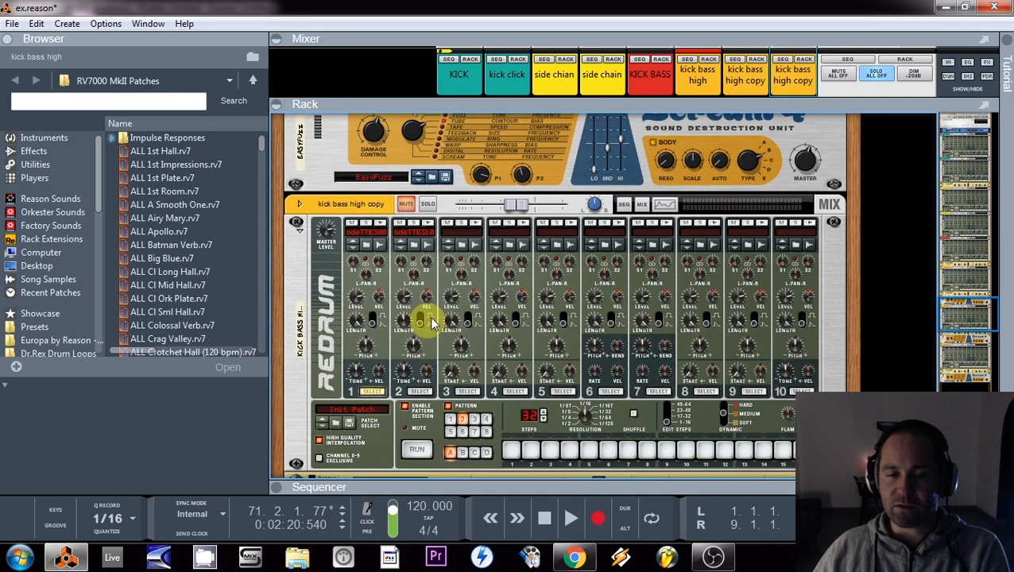
left_click(427, 203)
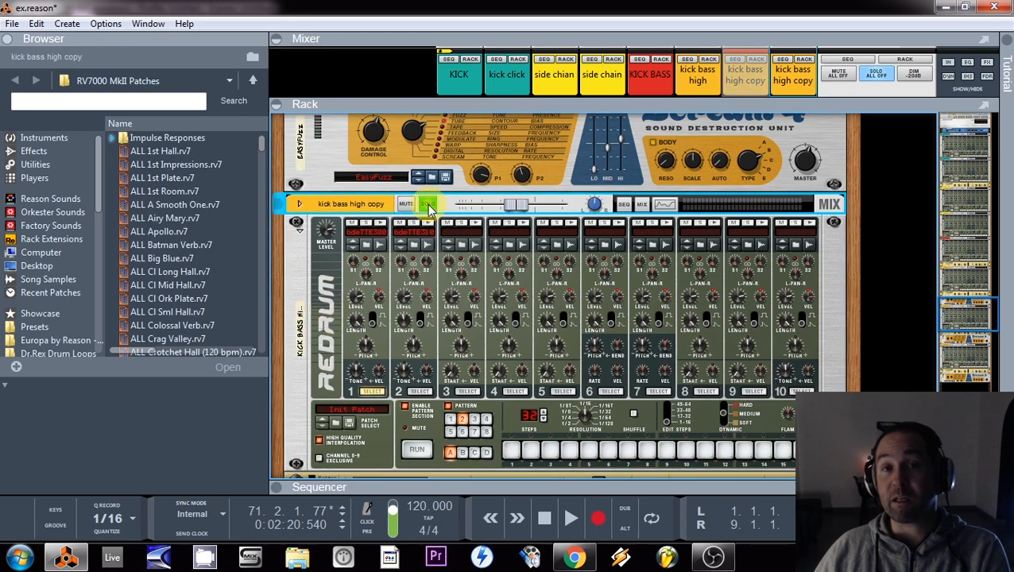
scroll(520, 310, "down", 1)
scroll(521, 310, "down", 1)
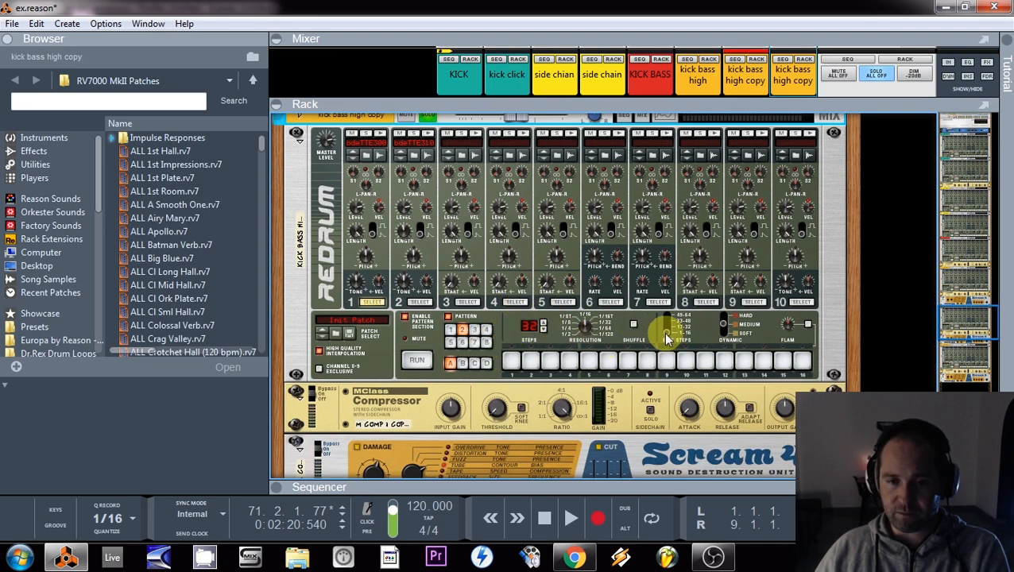
left_click(419, 302)
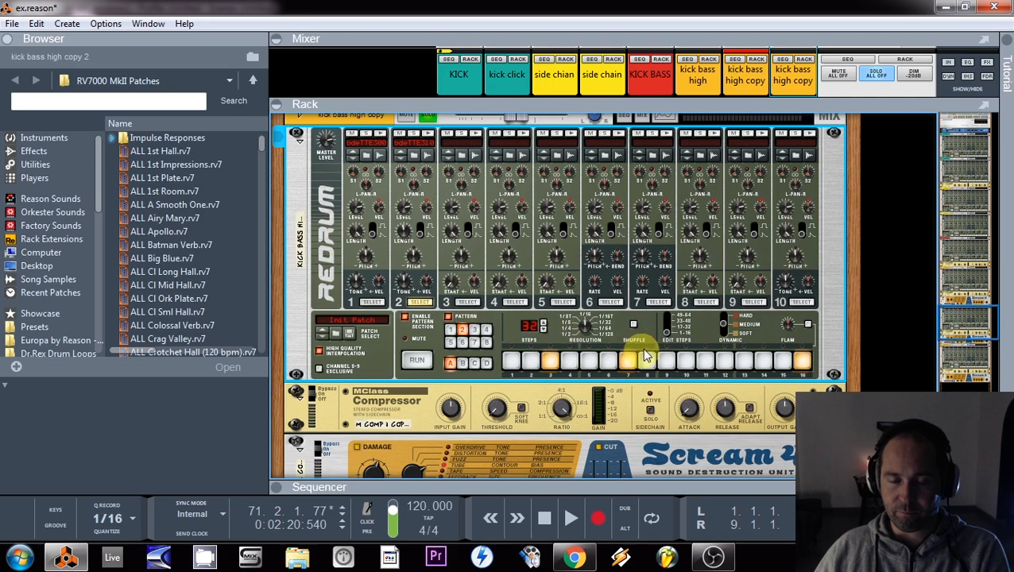
left_click(549, 361)
left_click(802, 362)
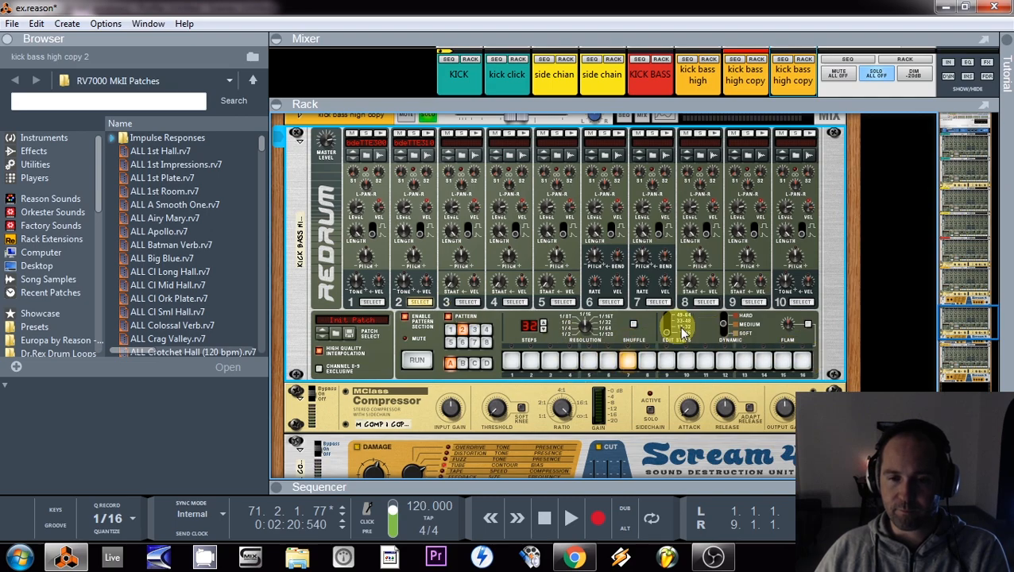
left_click(802, 361)
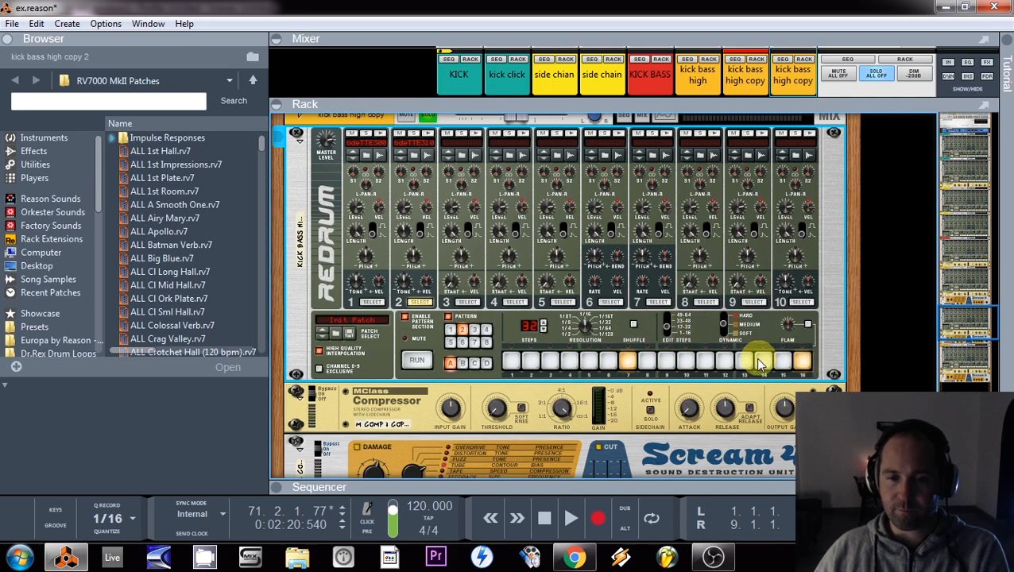
left_click(802, 361)
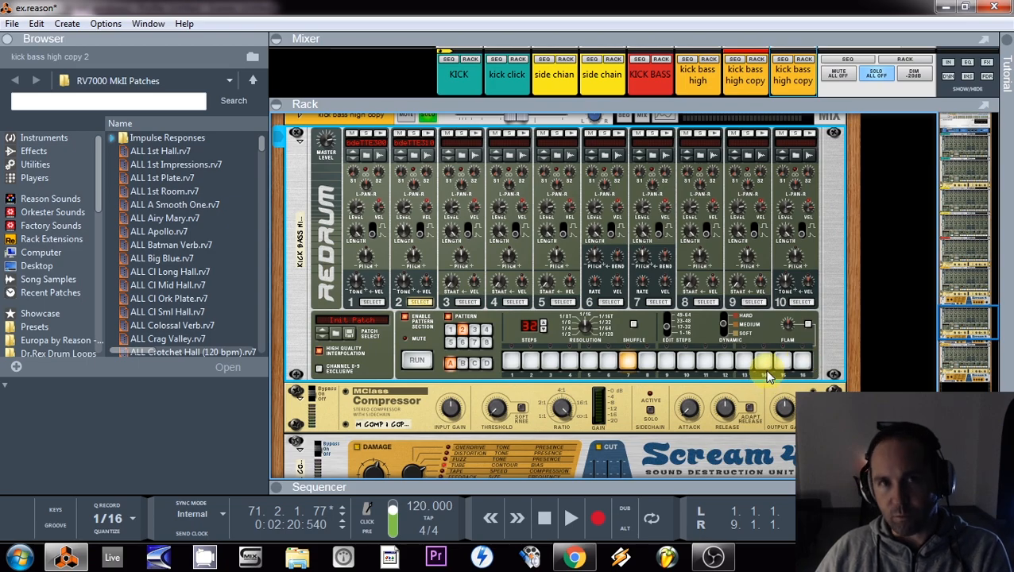
key("ctrl+d")
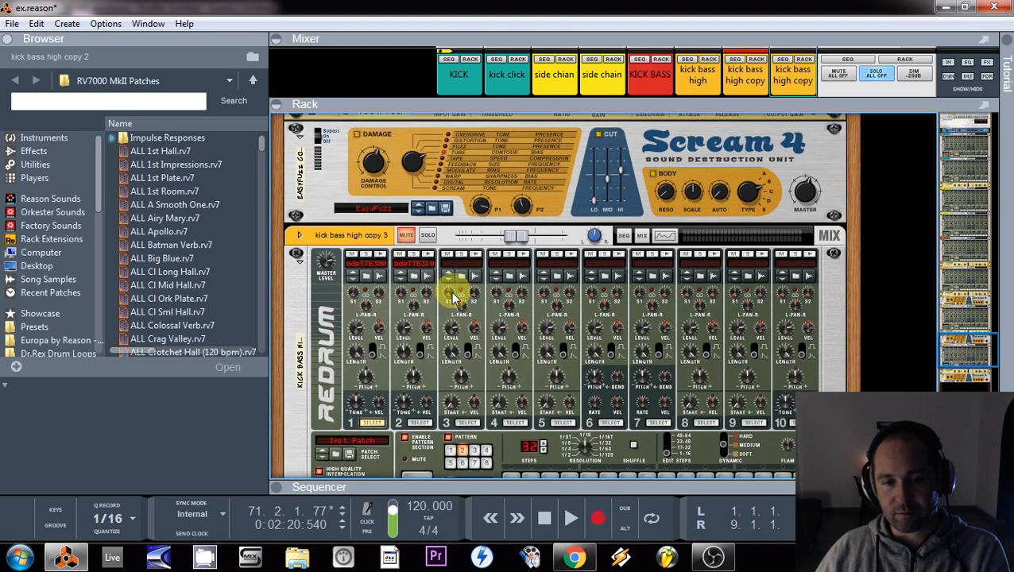
- Solo kick bass high copy 3, remove its channel 2 hits on steps 3 and 7 while keeping step 16, and play the pattern briefly
left_click(427, 235)
scroll(451, 288, "down", 2)
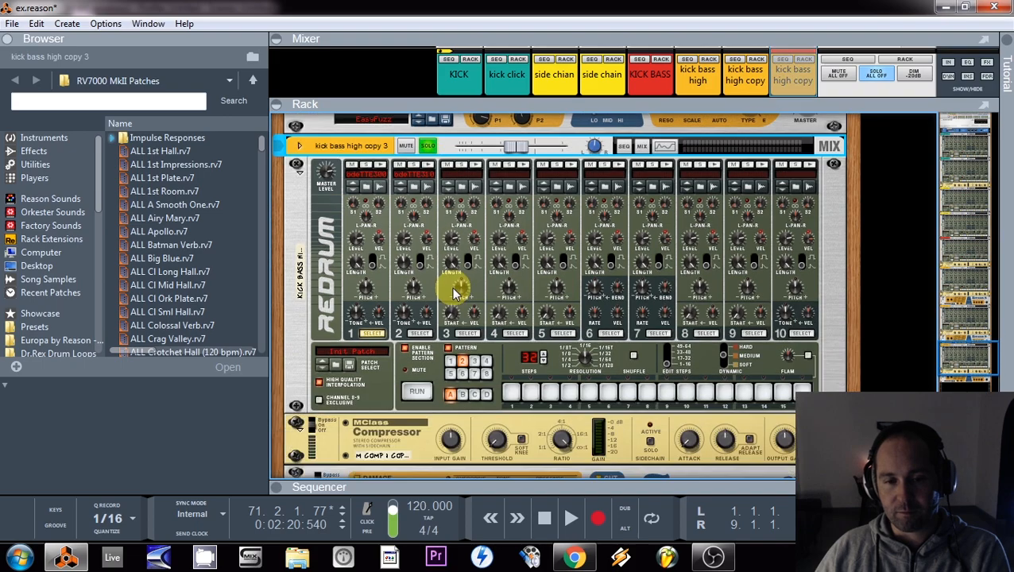
left_click(474, 362)
left_click(462, 361)
left_click(416, 391)
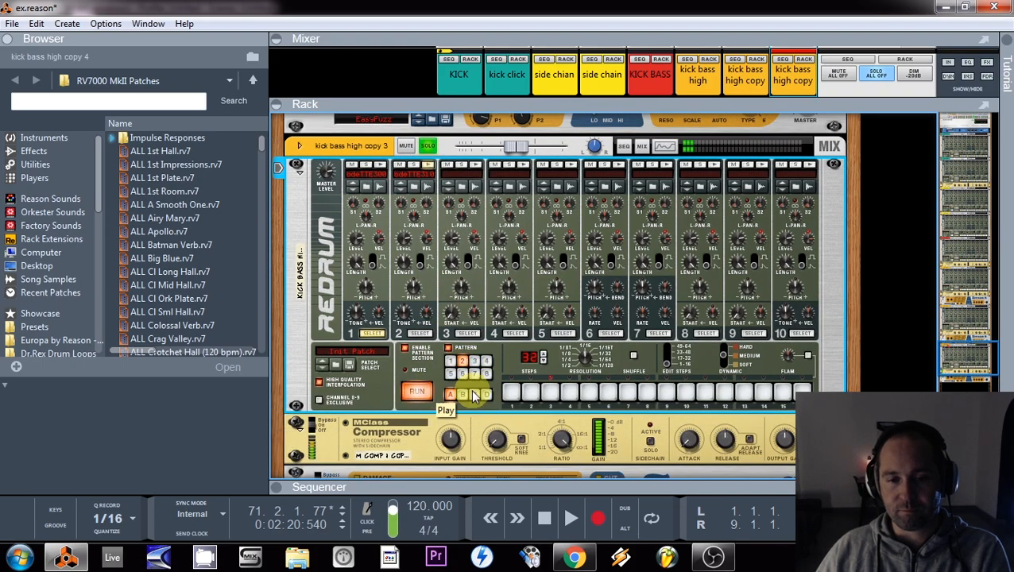
left_click(418, 333)
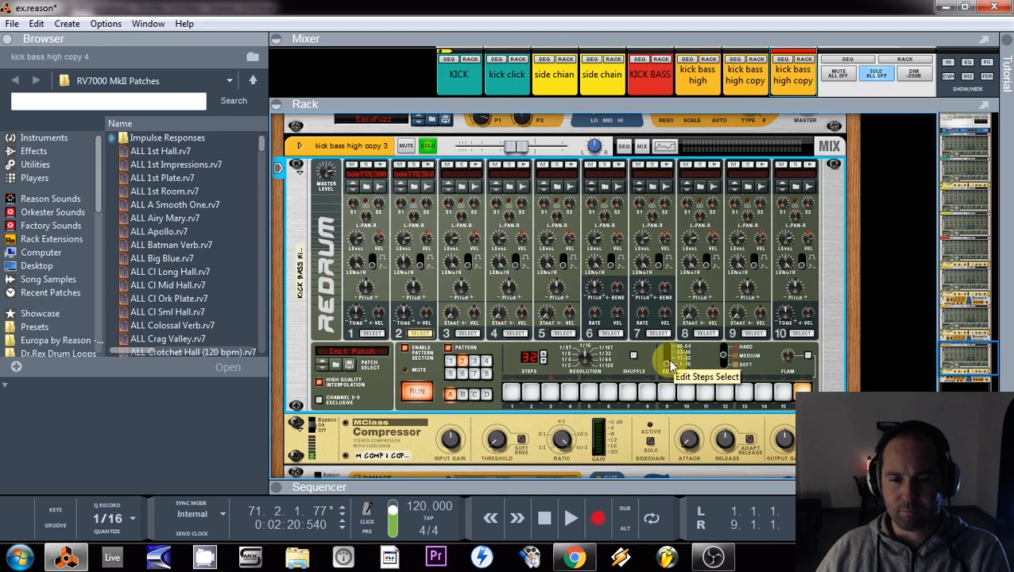
left_click(628, 393)
left_click(548, 393)
key("space")
key("space")
- Compare the channel 2 step patterns on the kick bass high copies' Redrums
scroll(662, 329, "up", 3)
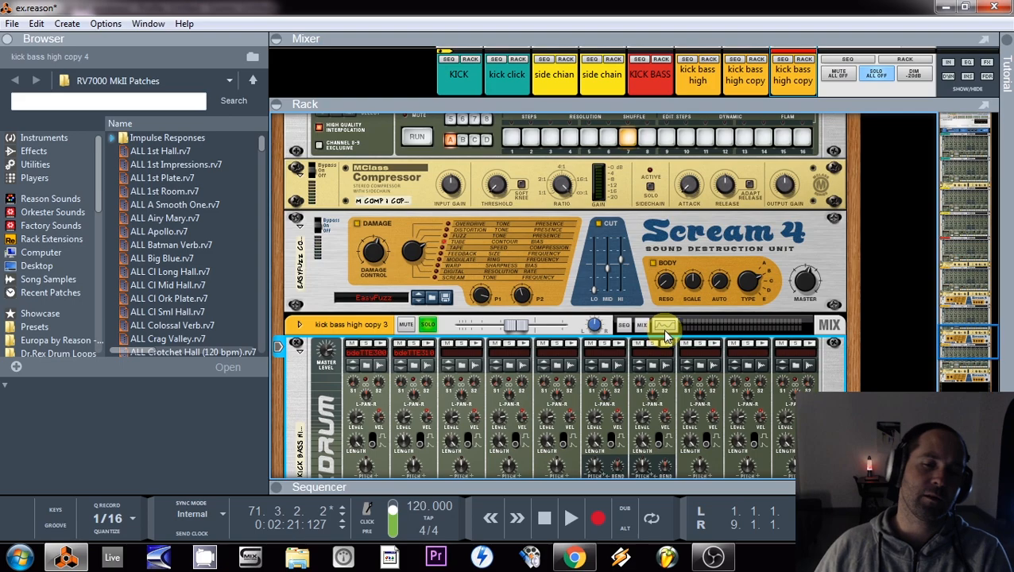
scroll(671, 321, "down", 3)
scroll(804, 381, "up", 3)
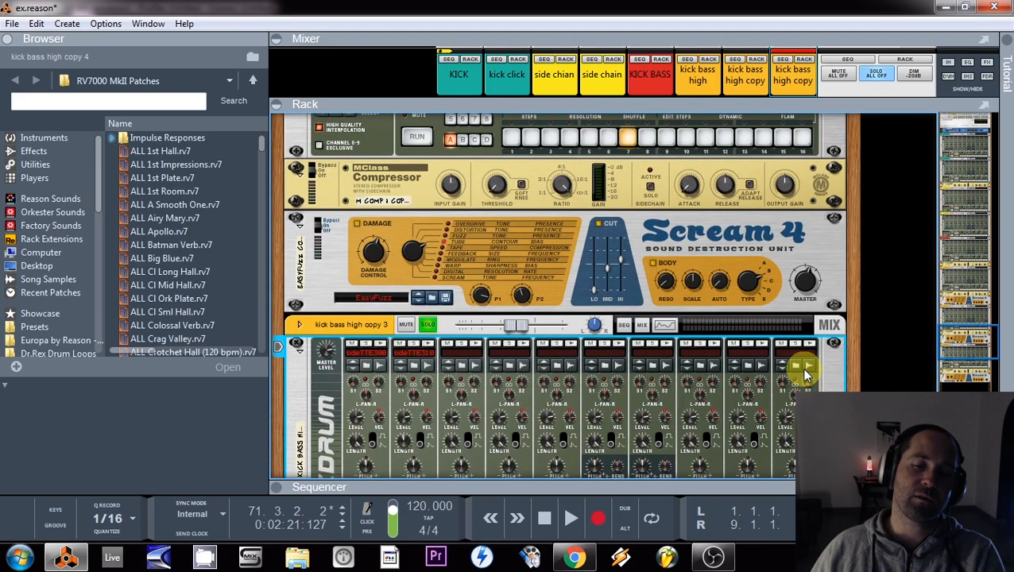
scroll(807, 368, "up", 2)
scroll(804, 367, "up", 3)
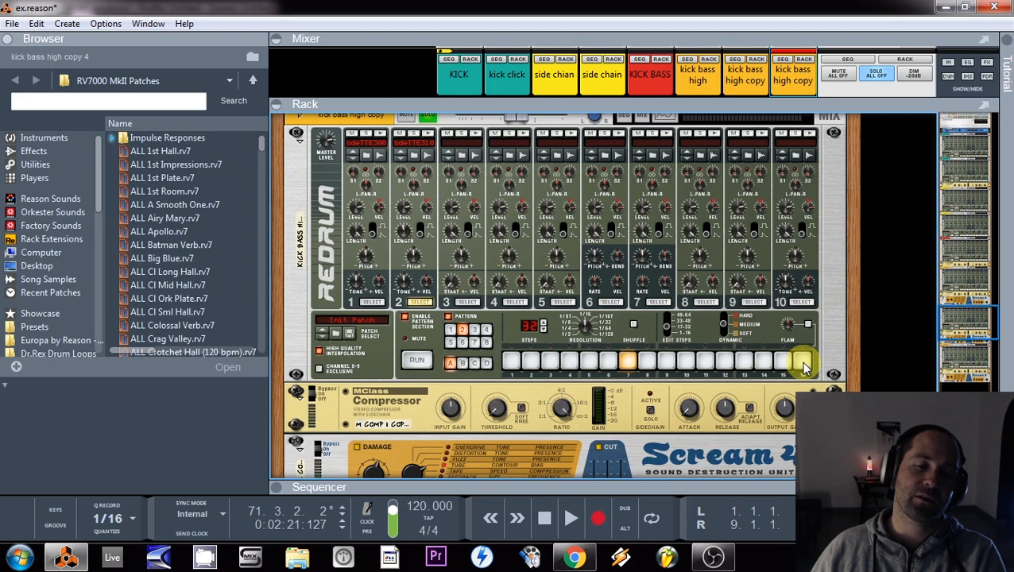
scroll(802, 368, "down", 2)
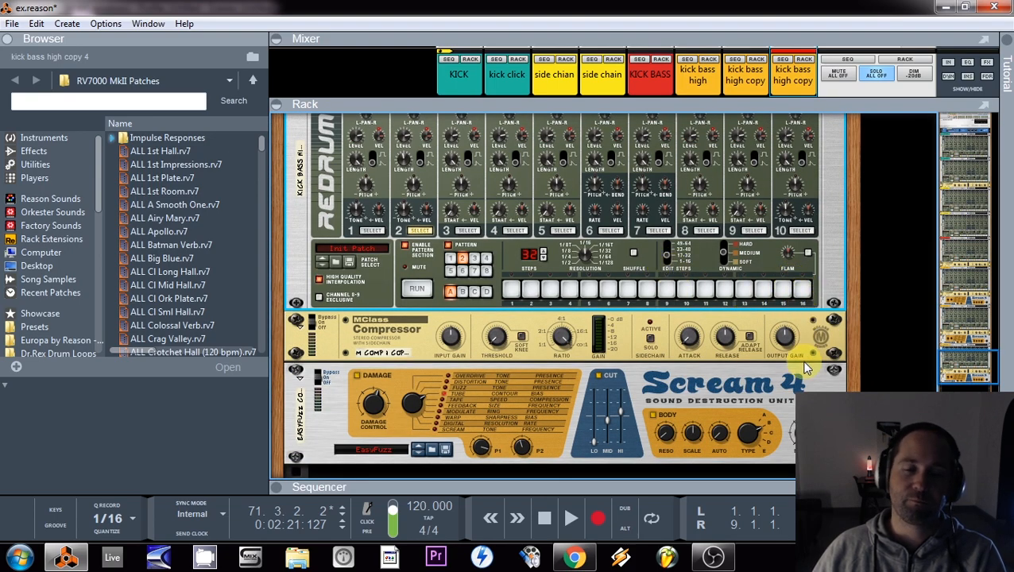
scroll(802, 362, "up", 2)
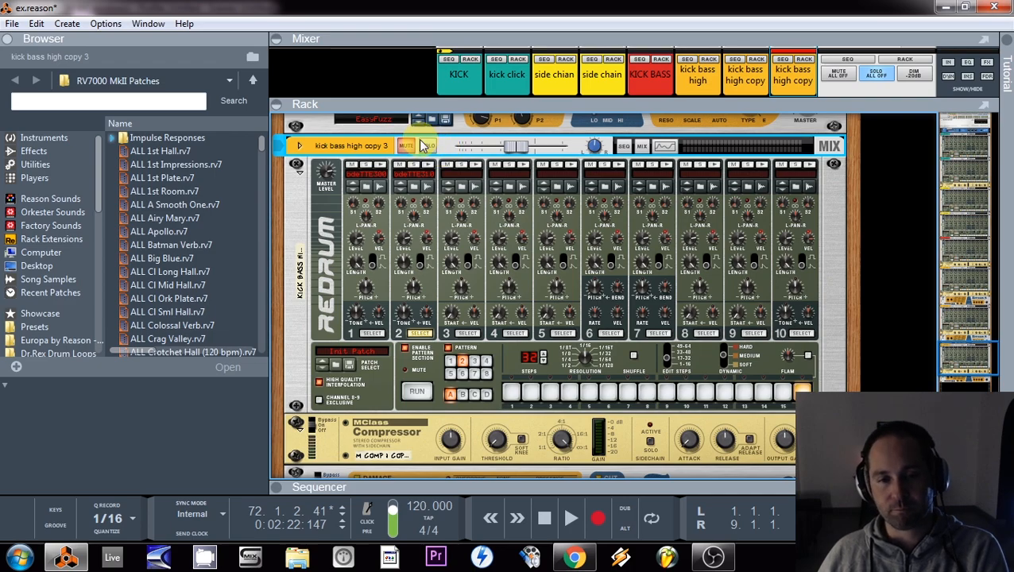
- Turn off all solos, enlarge the mixer to show the channel faders, and stop the groove after listening
left_click(875, 73)
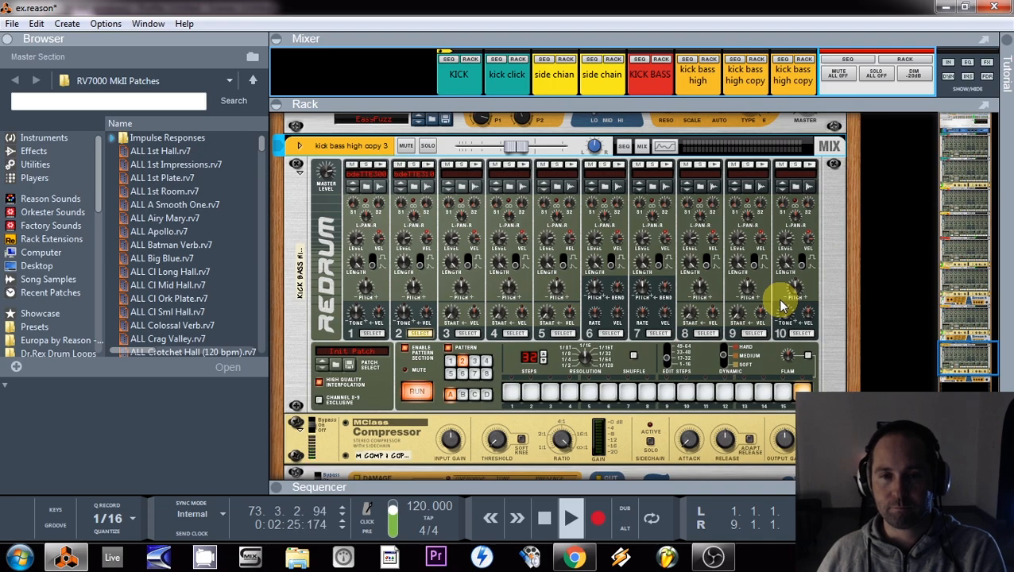
left_click_drag(765, 101, 768, 395)
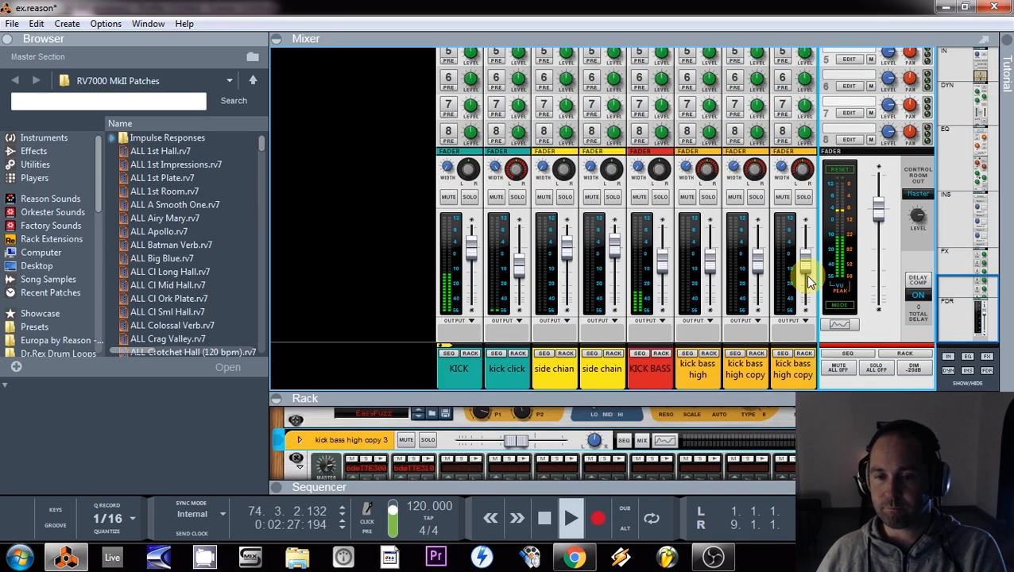
key("space")
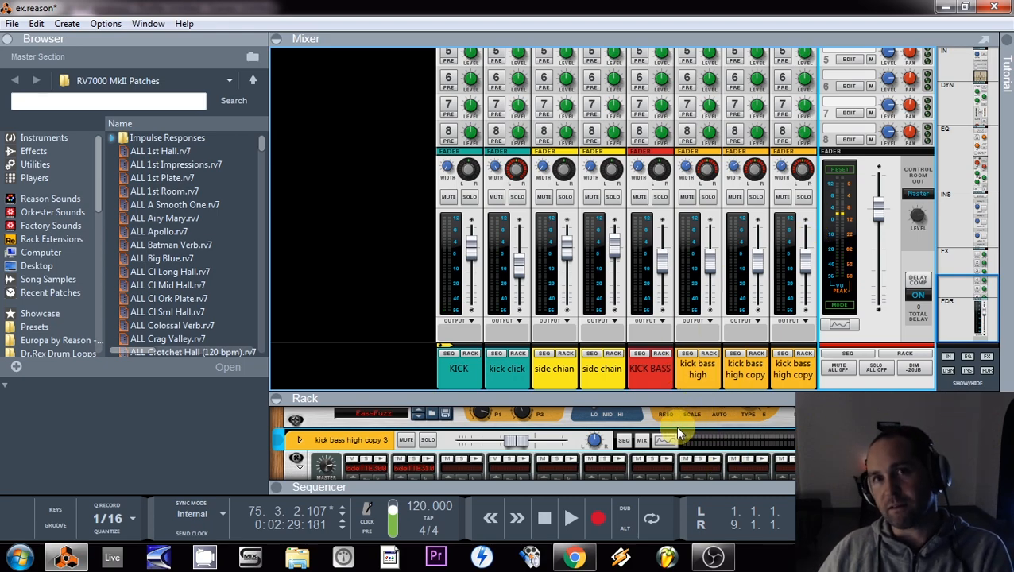
- Show kick bass high in an enlarged rack and change its Scream 4 damage type while briefly playing the groove
left_click(708, 354)
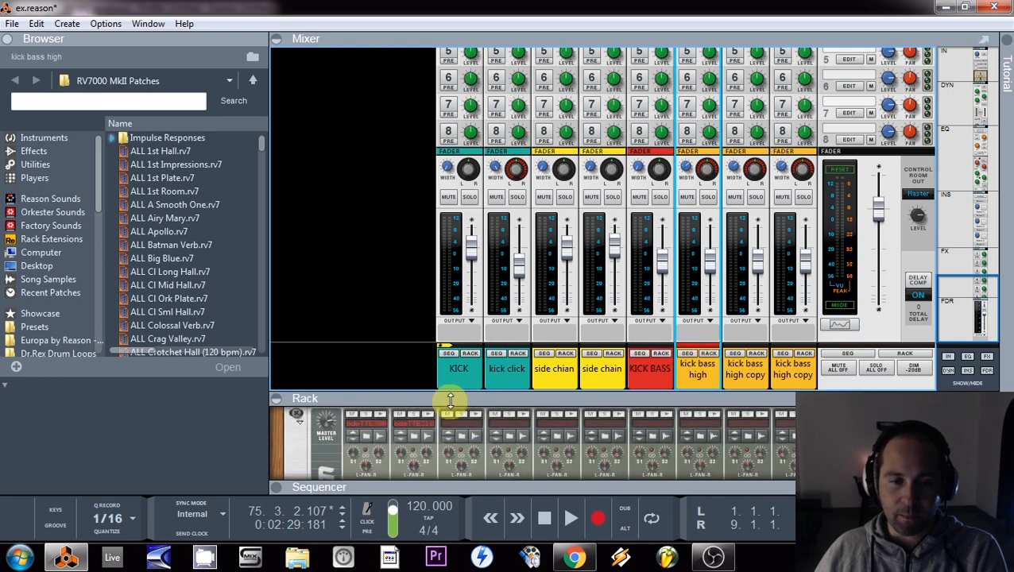
left_click_drag(448, 400, 461, 195)
scroll(554, 346, "down", 6)
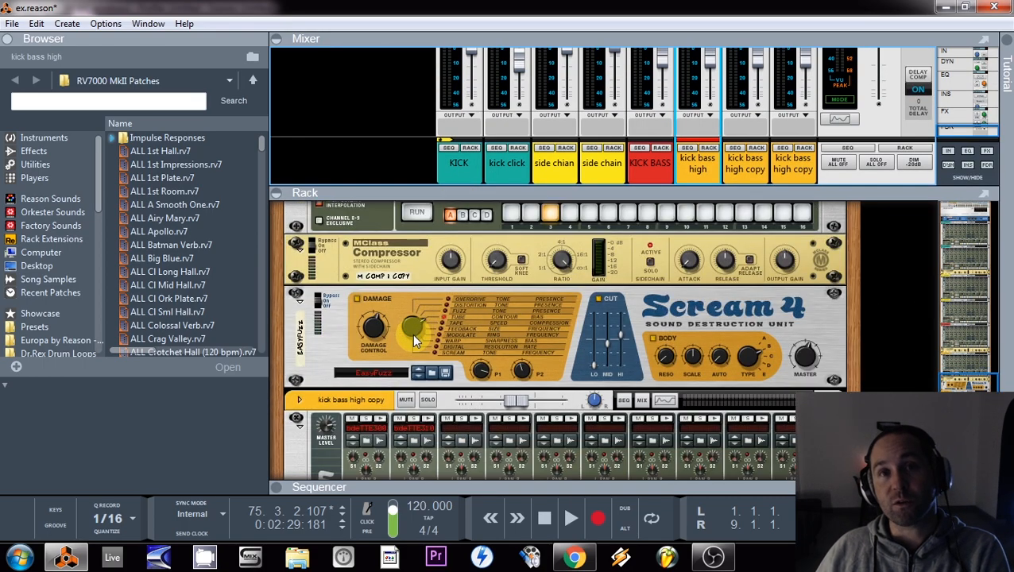
key("space")
left_click(414, 340)
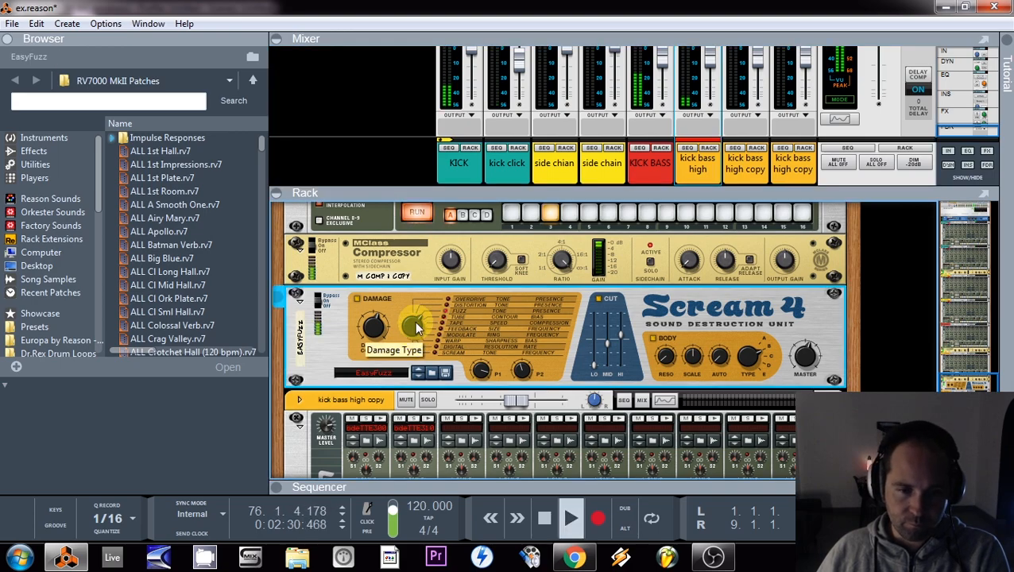
key("space")
- Set the damage type of kick bass high copy 3's Scream 4 to Overdrive and start playback
left_click(785, 127)
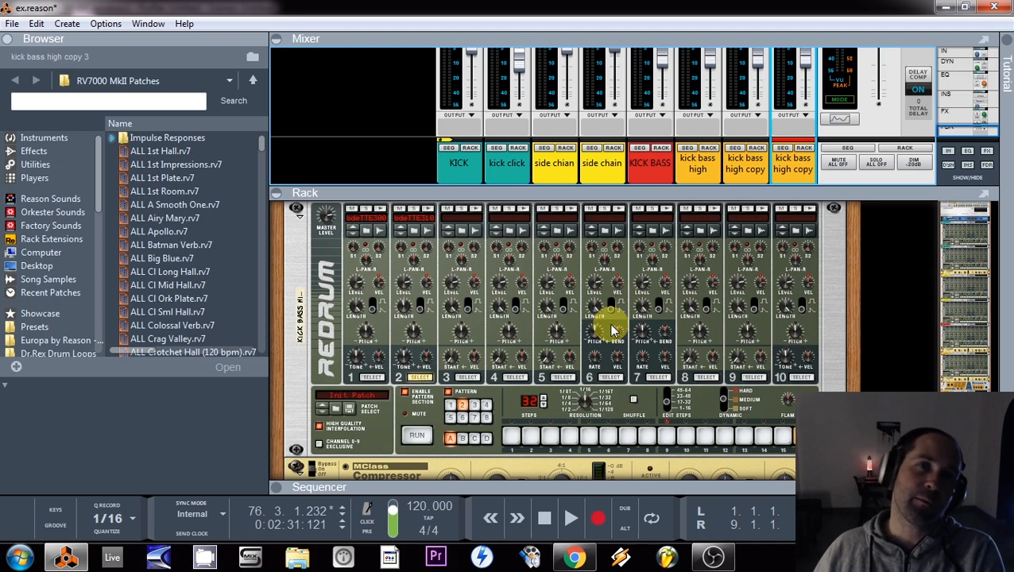
scroll(612, 329, "down", 3)
left_click(414, 425)
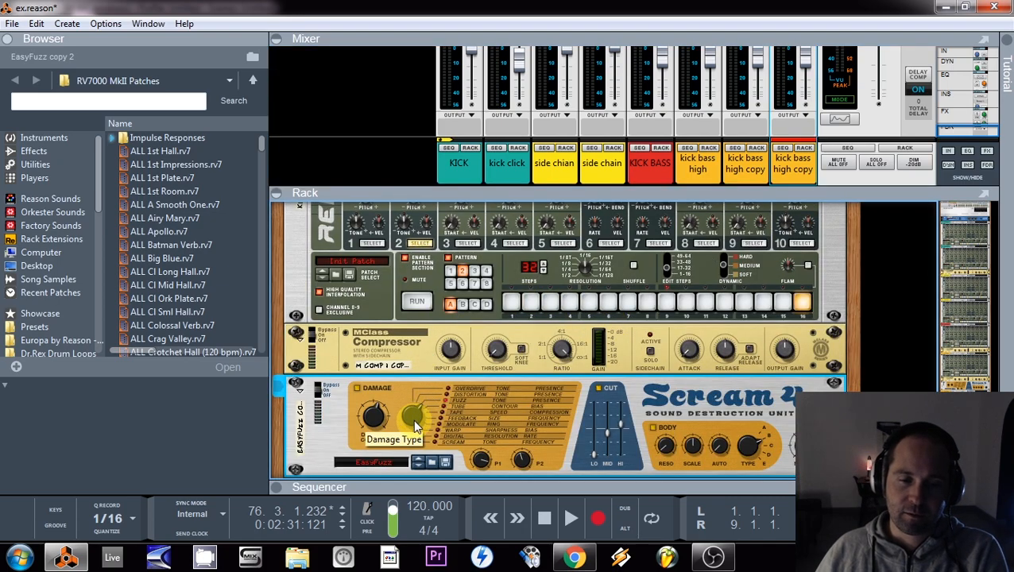
key("space")
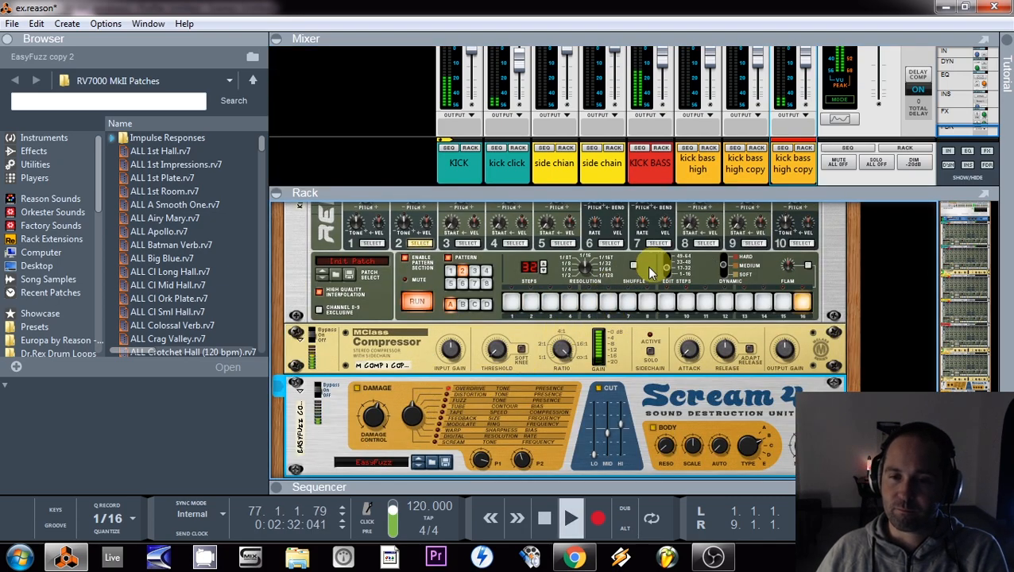
- Enlarge the mixer and adjust the panning of kick bass high copy and kick bass high copy 3
left_click_drag(760, 193, 759, 370)
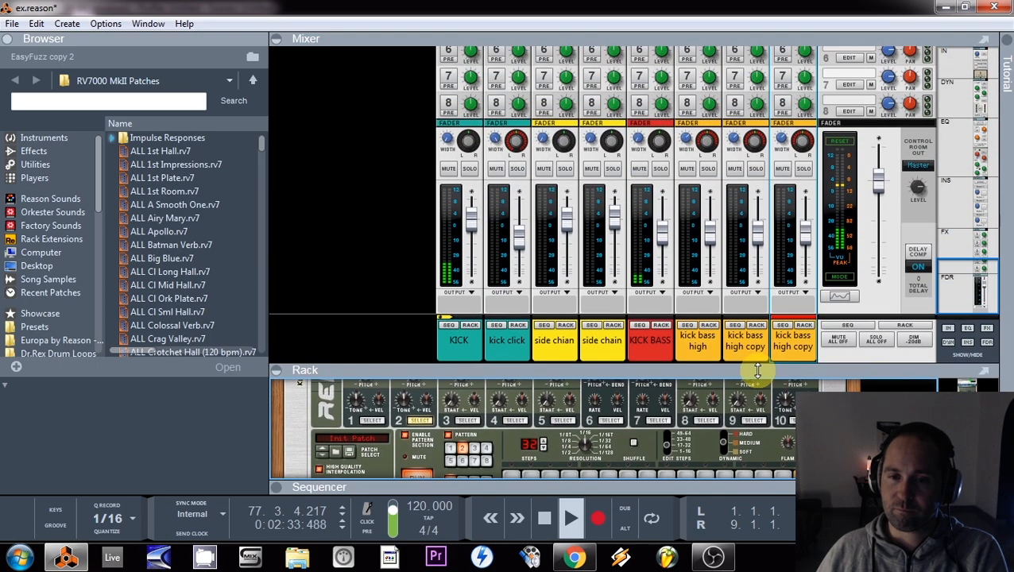
left_click(761, 151)
left_click(806, 141)
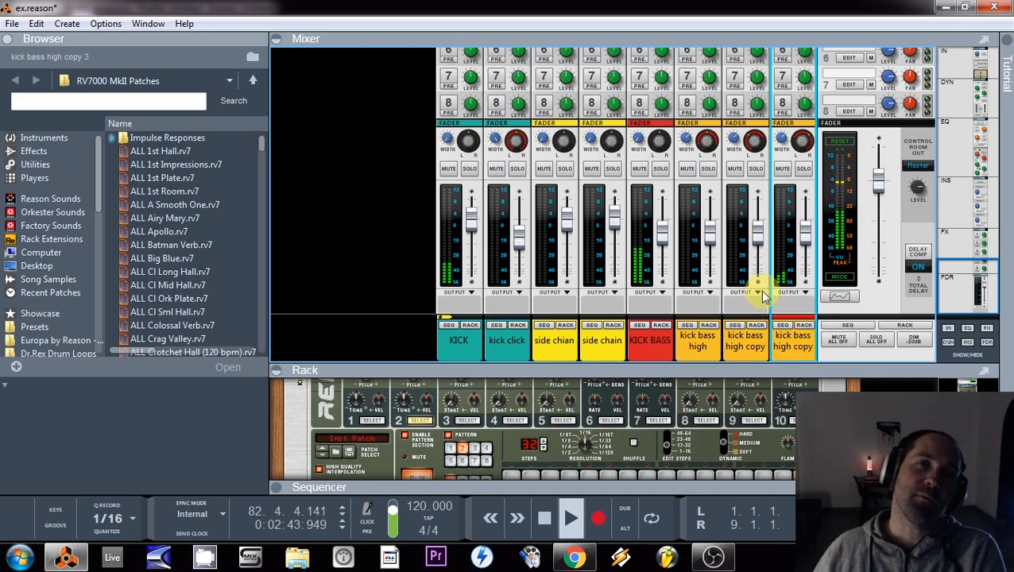
- Set the FX1 send level to -3.63 dB on kick bass high copy 3 and 0.77 dB on kick bass high copy
scroll(795, 266, "up", 5)
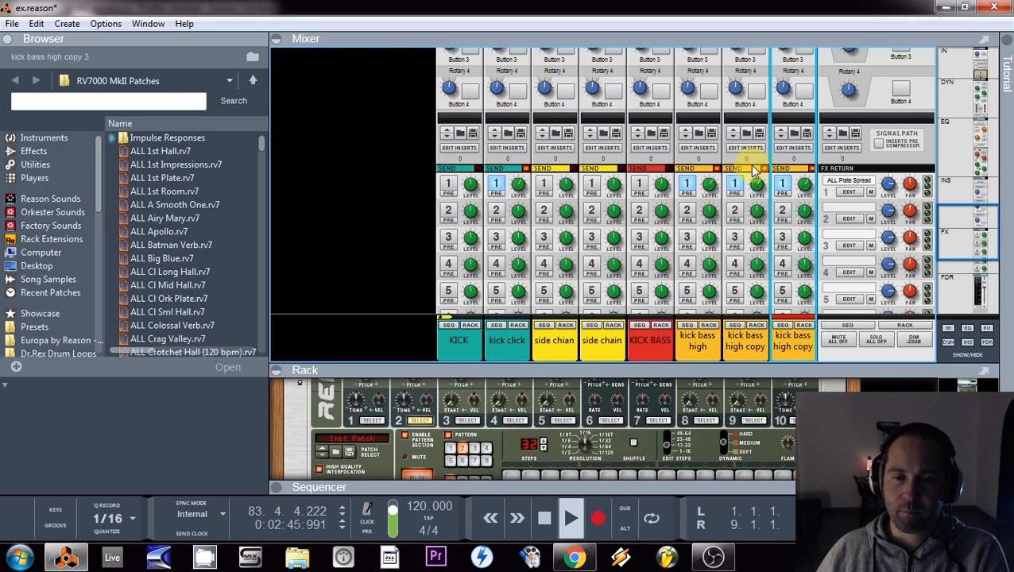
left_click_drag(761, 185, 809, 182)
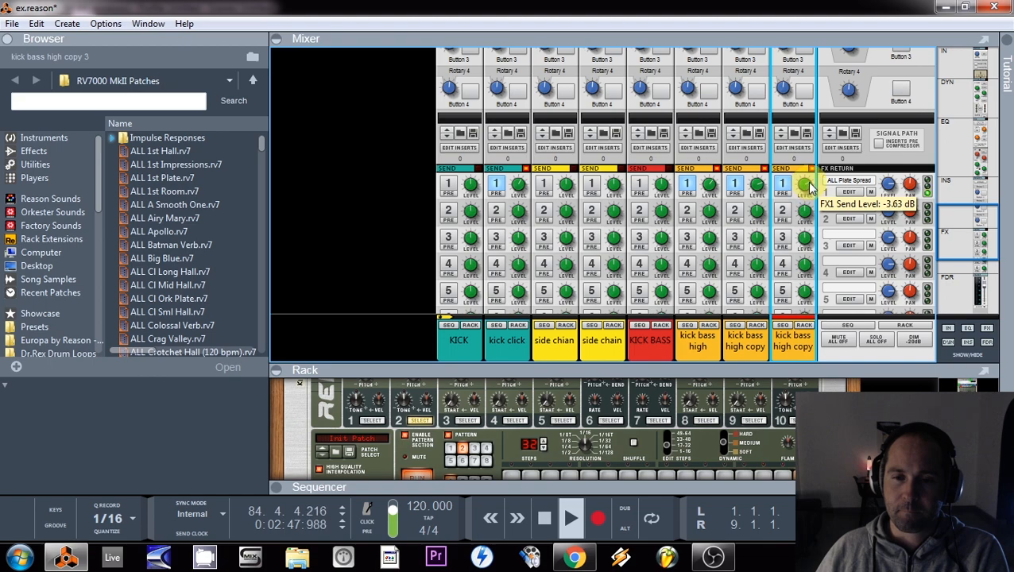
left_click(756, 186)
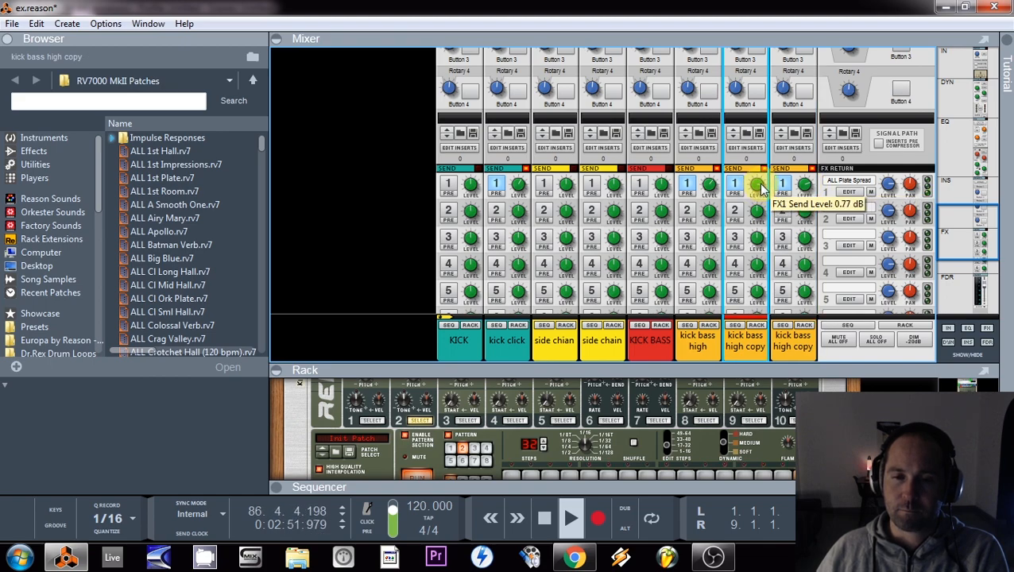
scroll(759, 191, "down", 5)
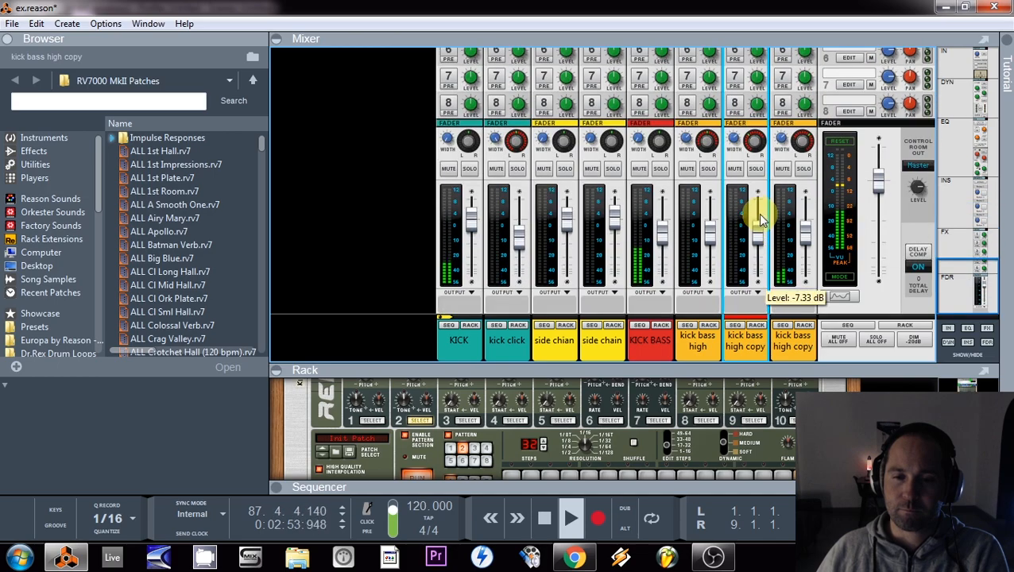
- Show kick bass high copy's Scream 4 and set its Damage Control to 127 while playing the groove
left_click(757, 325)
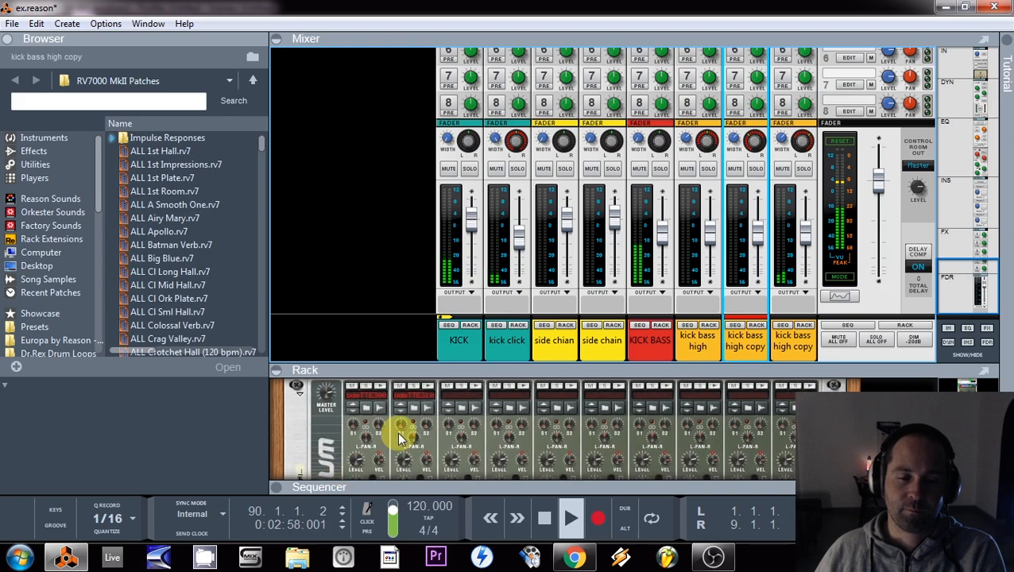
scroll(398, 435, "down", 3)
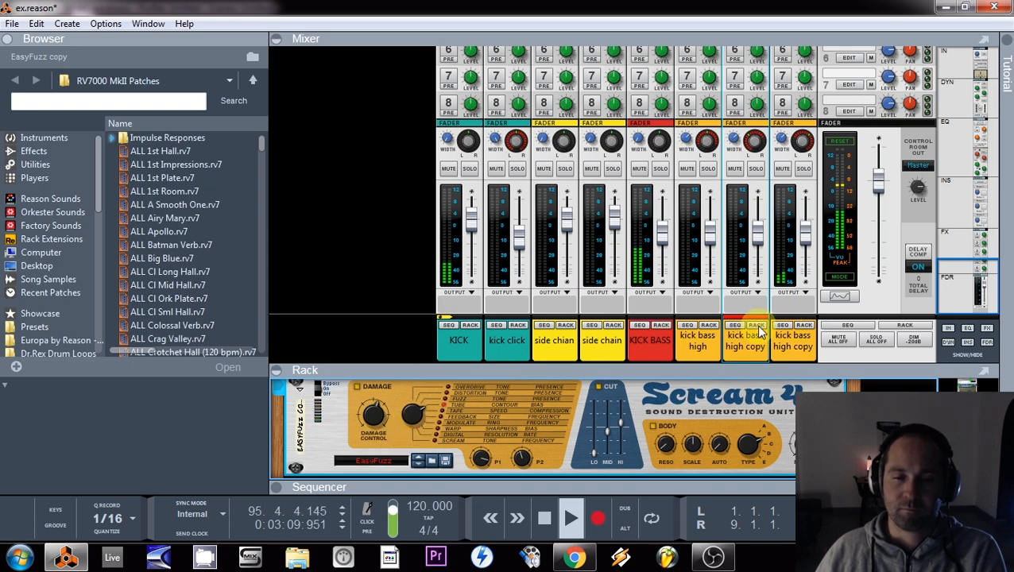
key("space")
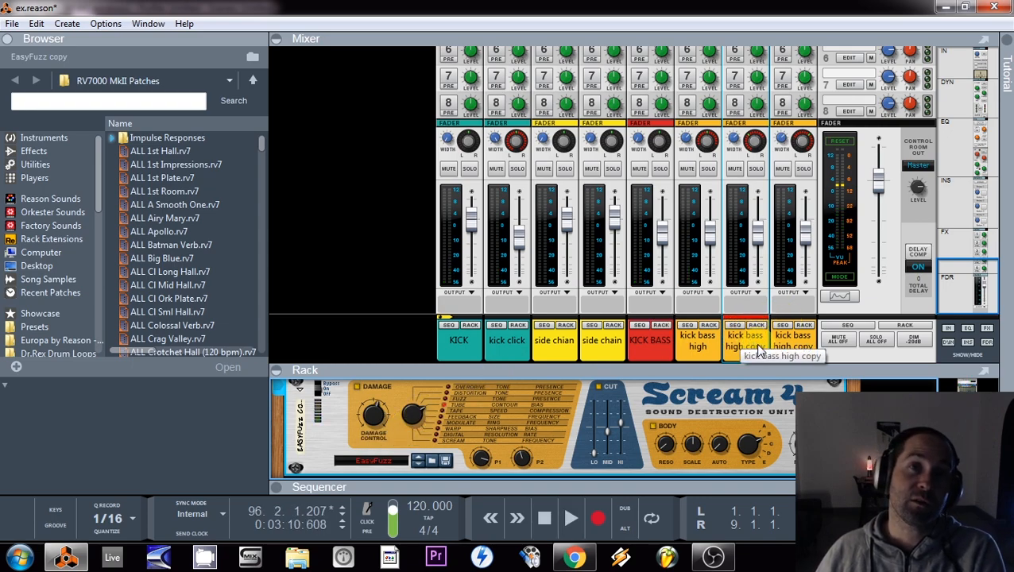
key("space")
left_click(804, 325)
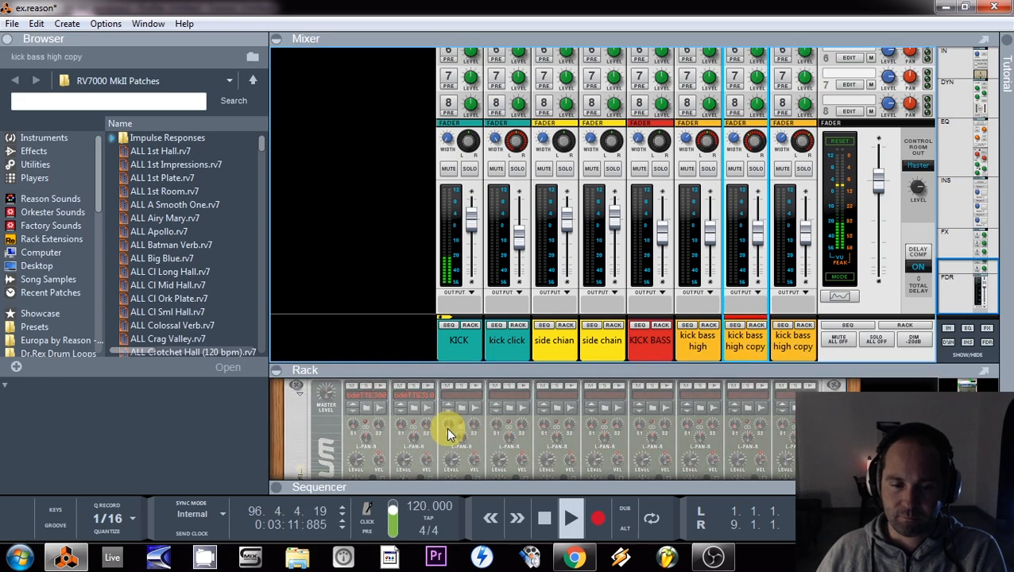
scroll(433, 434, "down", 3)
left_click(371, 461)
left_click_drag(368, 445, 368, 440)
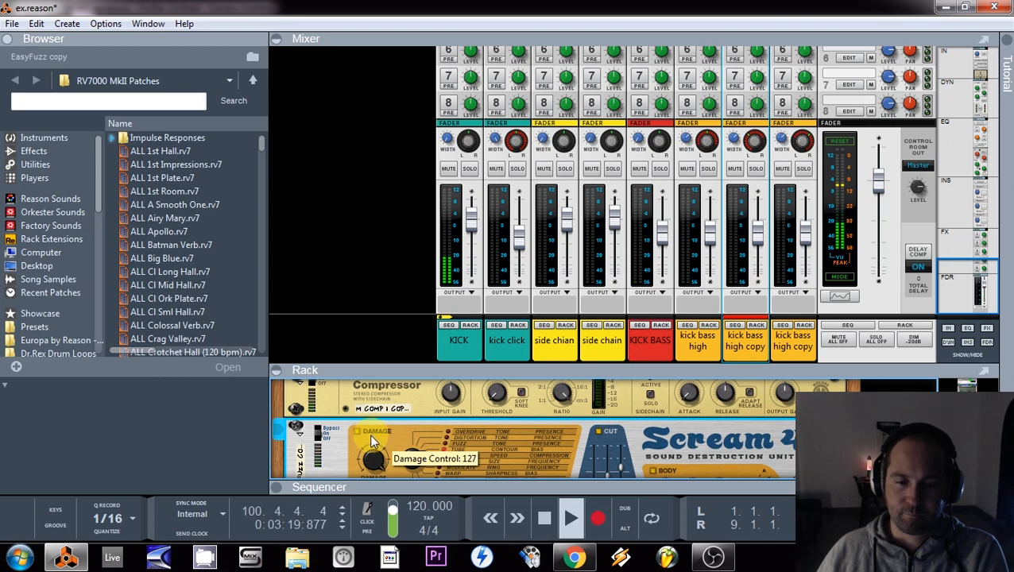
- Adjust the panning of kick bass high copy and set kick bass high copy 3's pan to 43
left_click(749, 142)
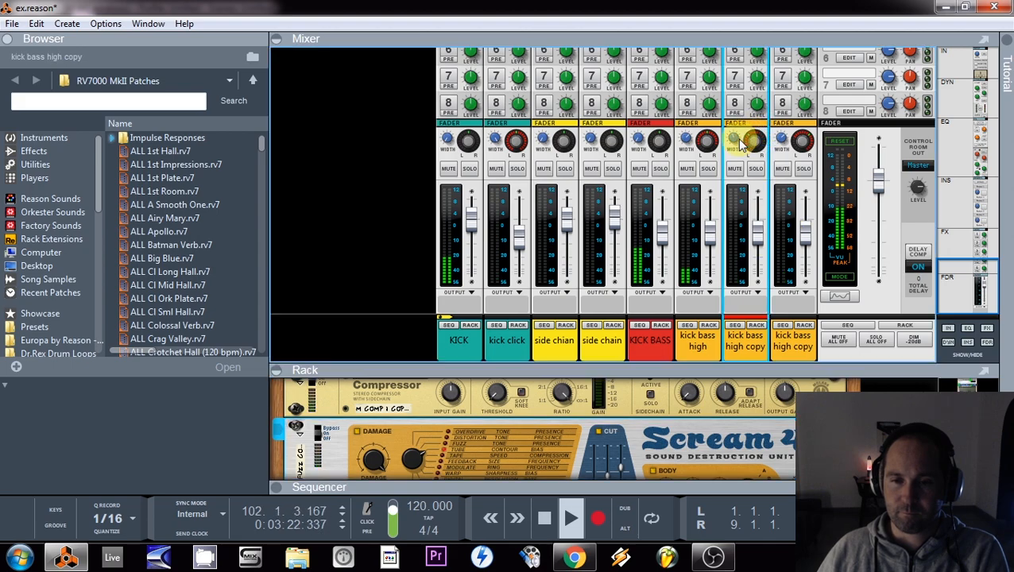
left_click(798, 143)
left_click_drag(795, 141, 793, 138)
left_click_drag(779, 139, 777, 205)
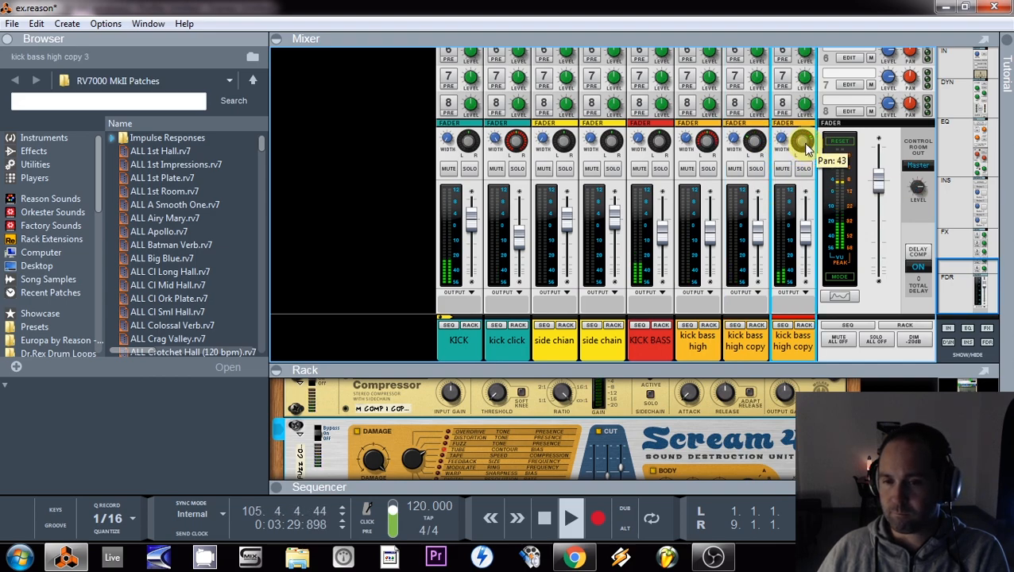
- Set kick bass high copy 3's Scream 4 Damage Control to 118 and its channel level to -10.32 dB
left_click(803, 325)
scroll(458, 441, "down", 5)
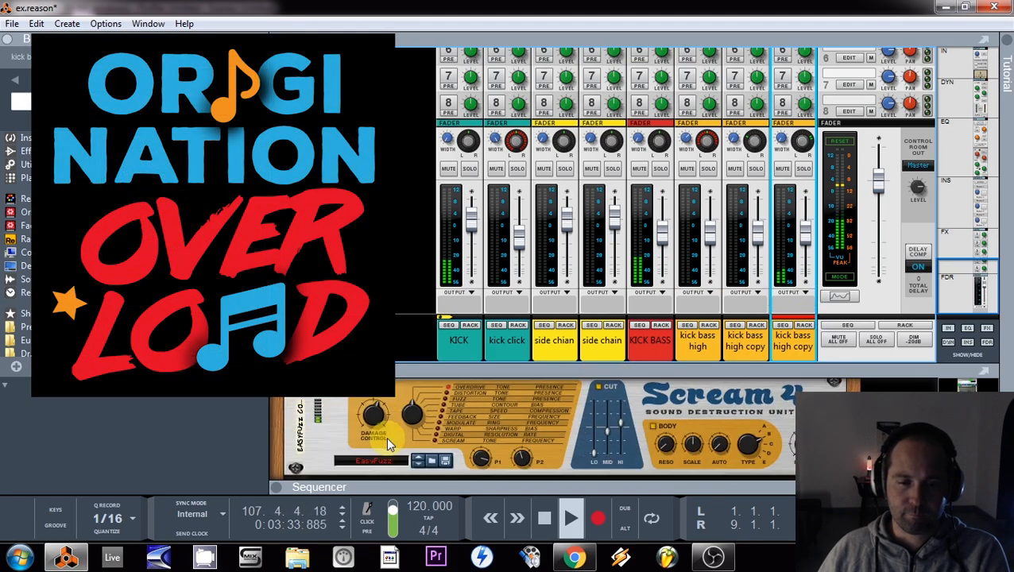
mouse_move(379, 404)
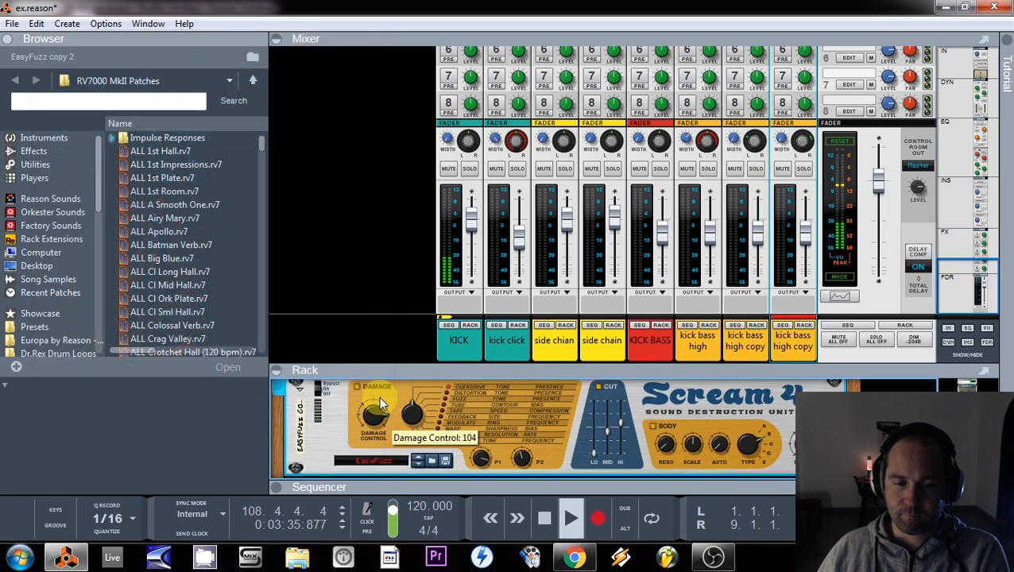
left_click_drag(381, 402, 381, 397)
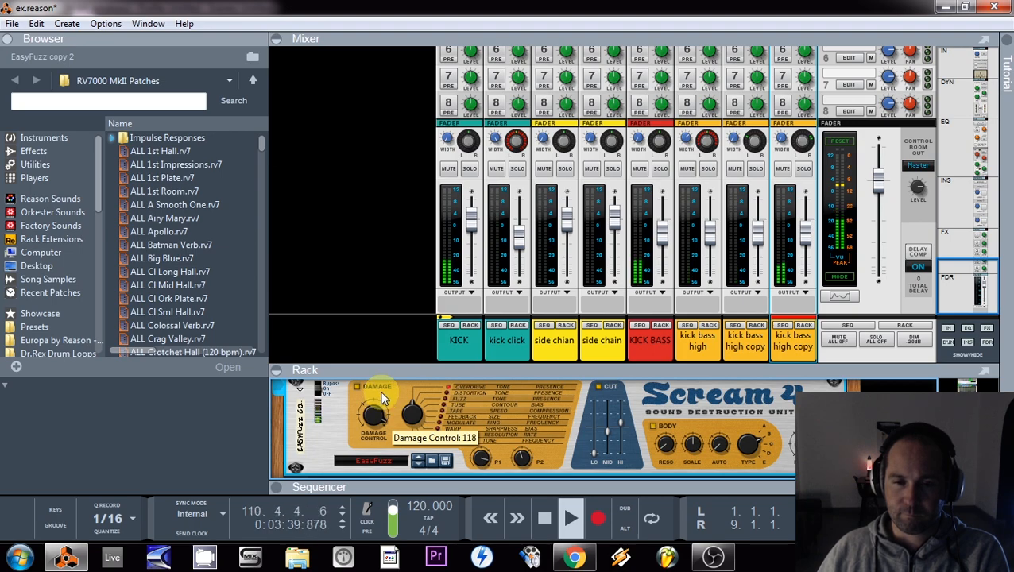
left_click_drag(804, 232, 807, 253)
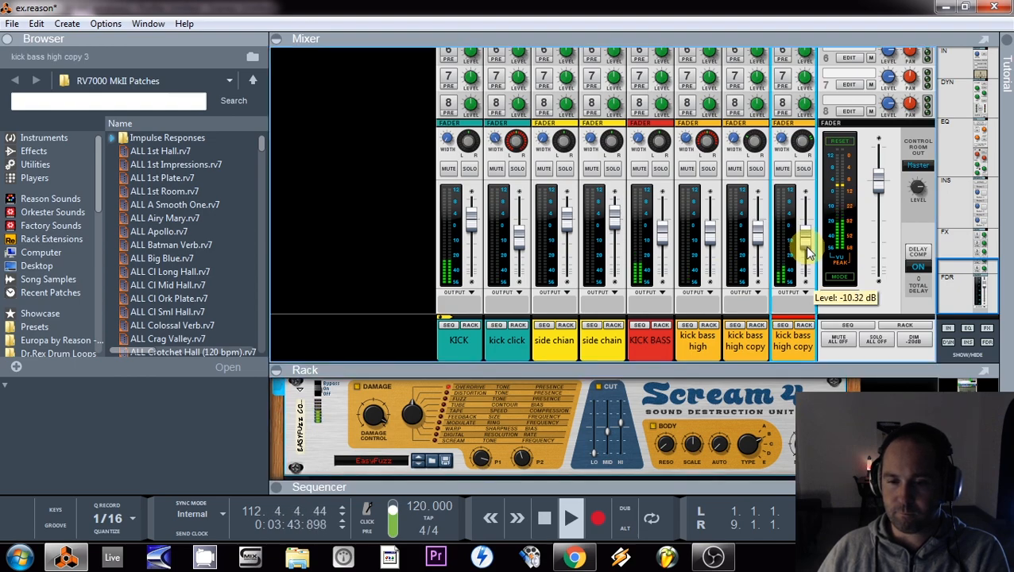
left_click(750, 444)
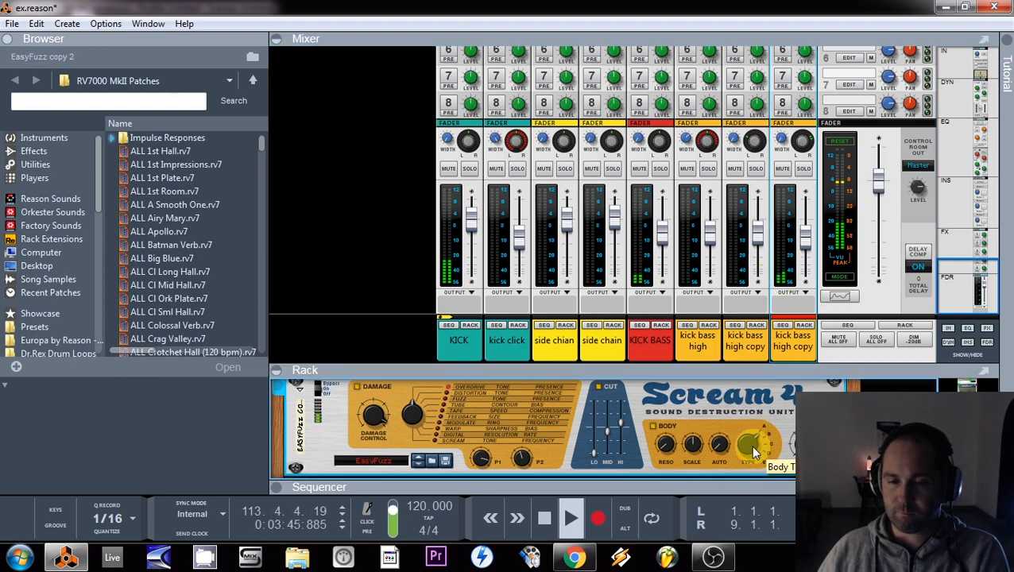
- Adjust kick bass high copy's Scream 4 body type and P2, set Cut Lo to -40, and set the channel level to -9.28 dB
left_click(746, 341)
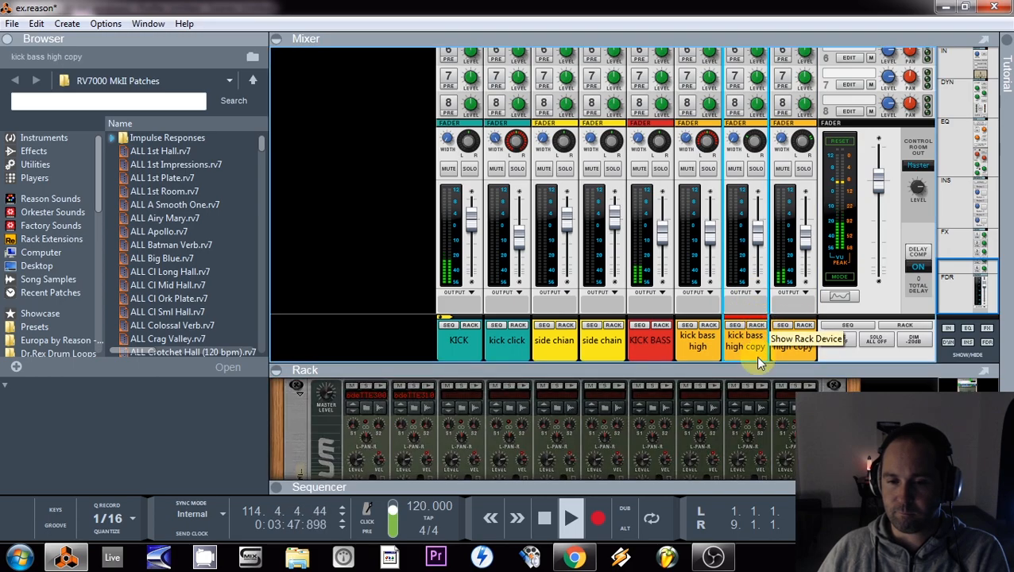
scroll(746, 438, "up", 10)
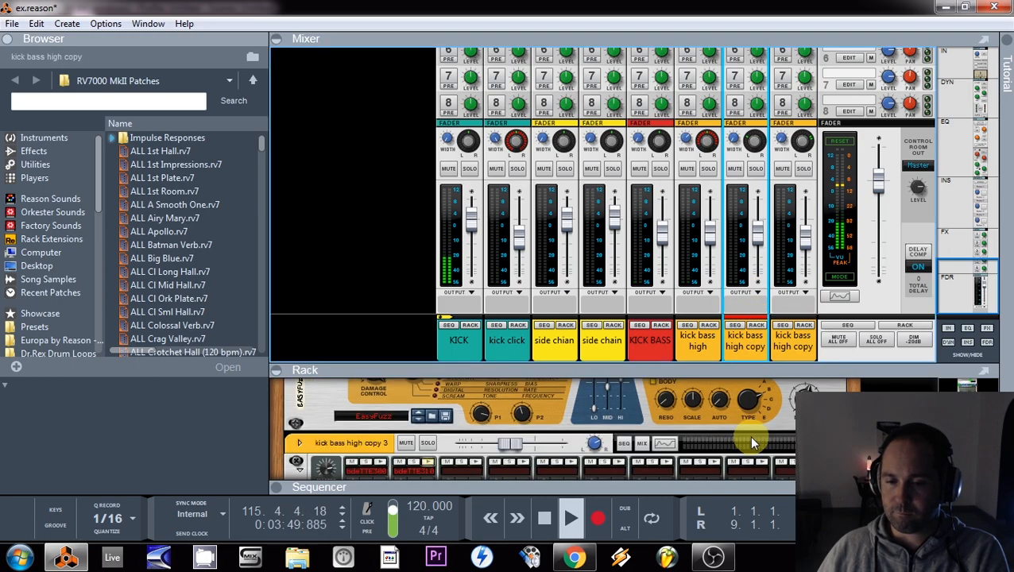
left_click(747, 395)
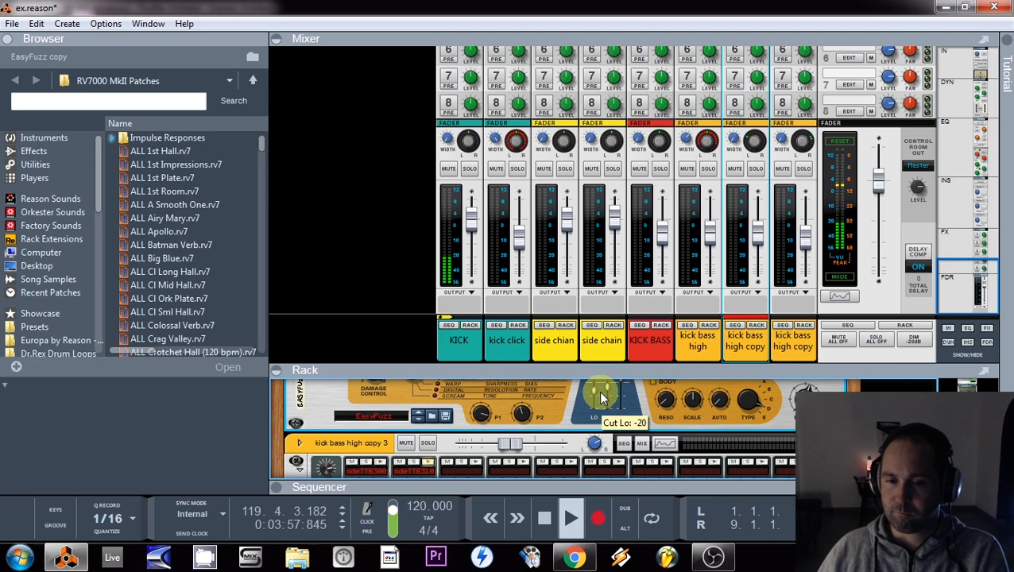
scroll(601, 397, "up", 2)
left_click_drag(602, 435, 597, 464)
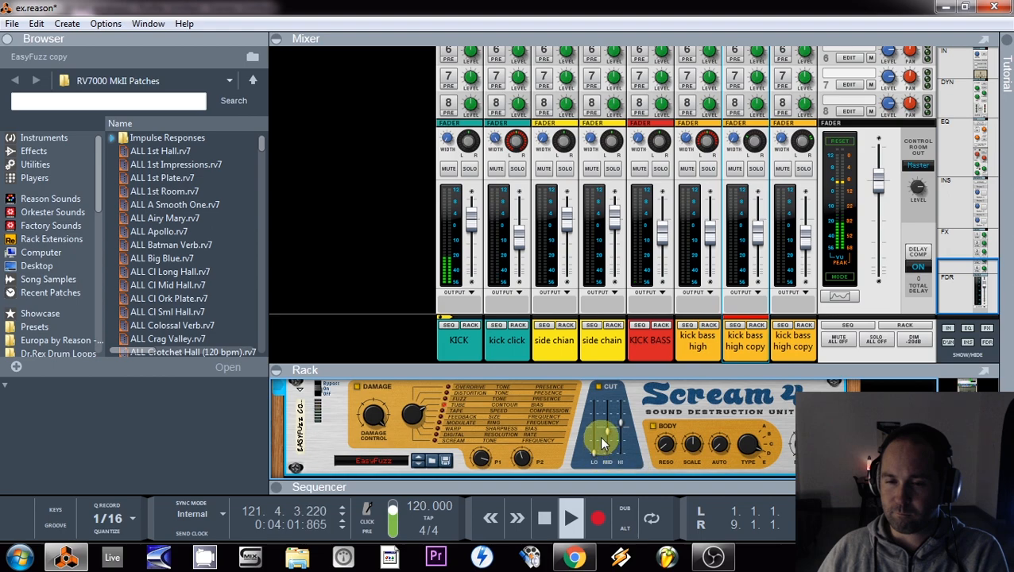
mouse_move(594, 447)
left_mouse_down()
mouse_move(604, 435)
mouse_move(602, 451)
left_mouse_up()
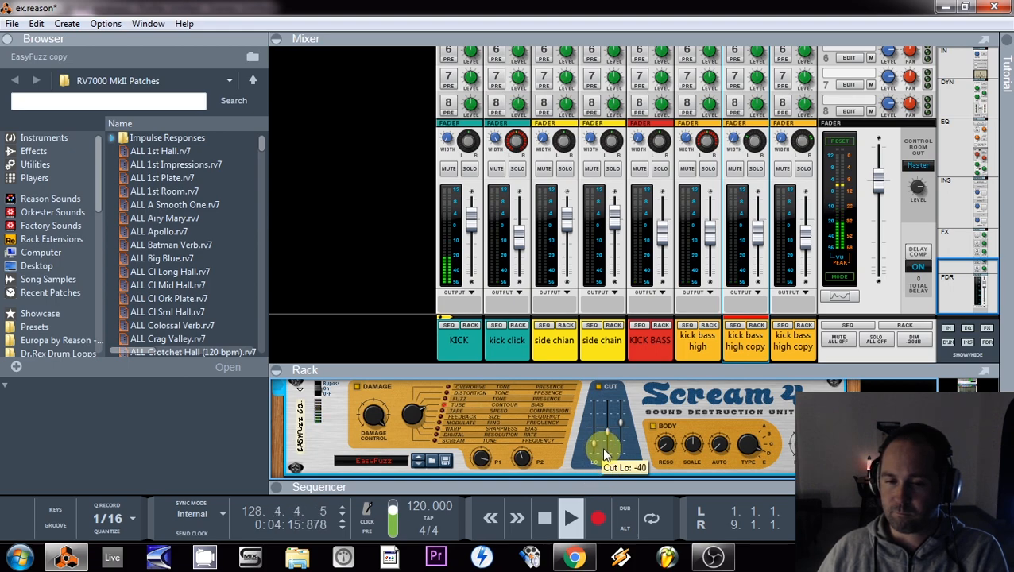
mouse_move(521, 459)
left_mouse_down()
mouse_move(537, 455)
mouse_move(531, 471)
left_mouse_up()
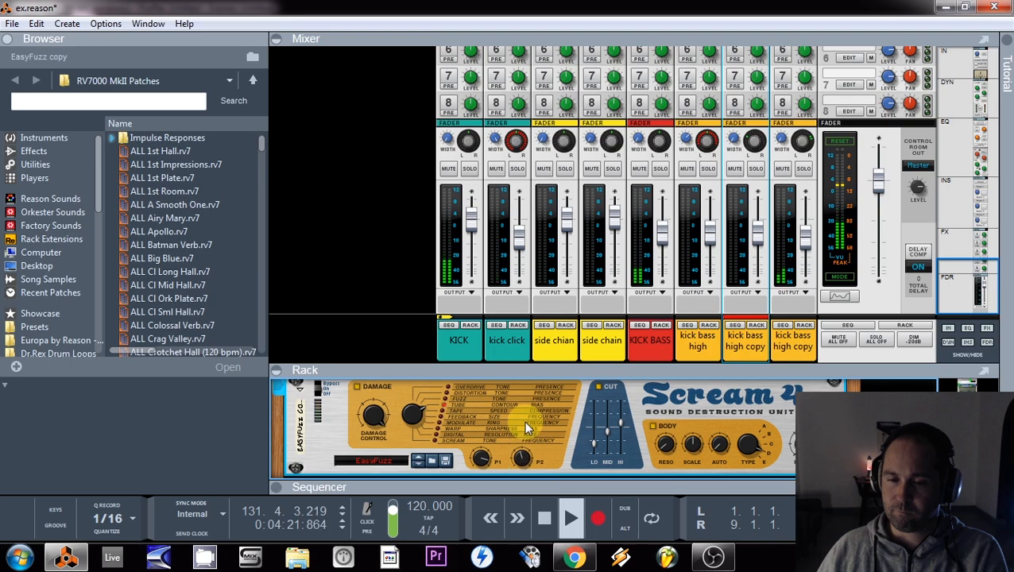
left_click_drag(763, 245, 760, 249)
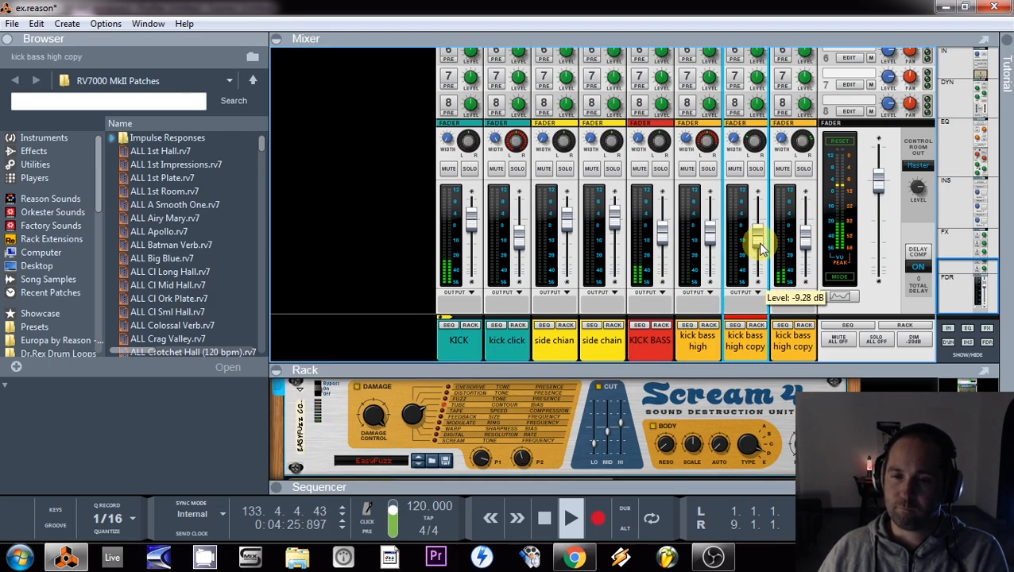
- Check kick bass high copy's curve in the Spectrum EQ, and stop playback
scroll(760, 249, "up", 15)
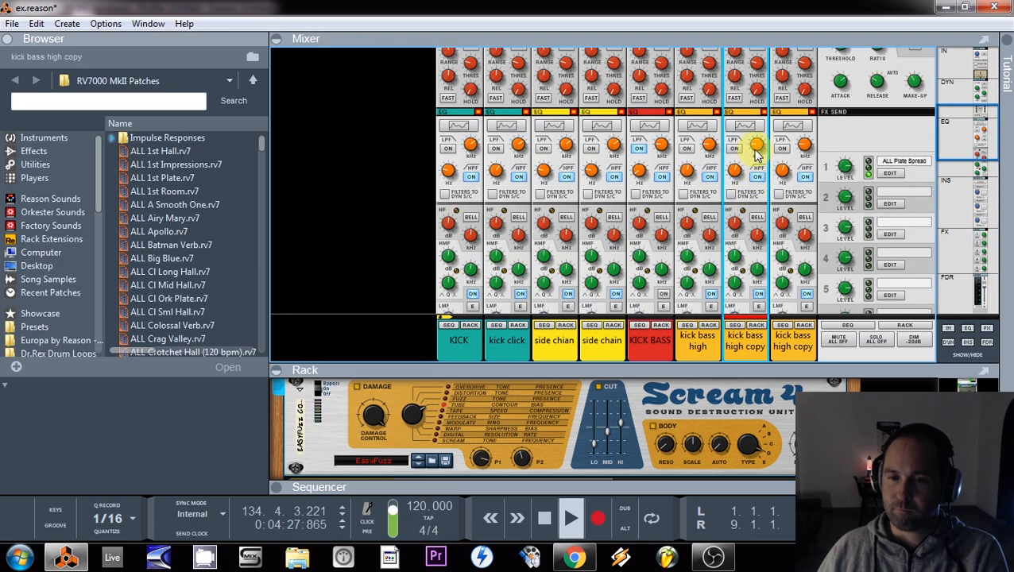
left_click(751, 127)
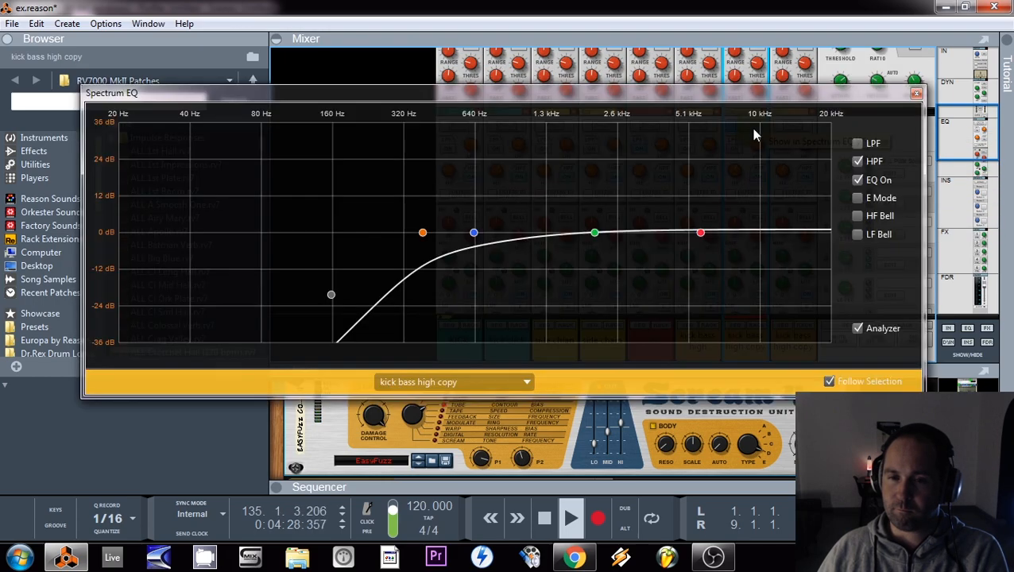
left_click(913, 93)
scroll(596, 171, "down", 10)
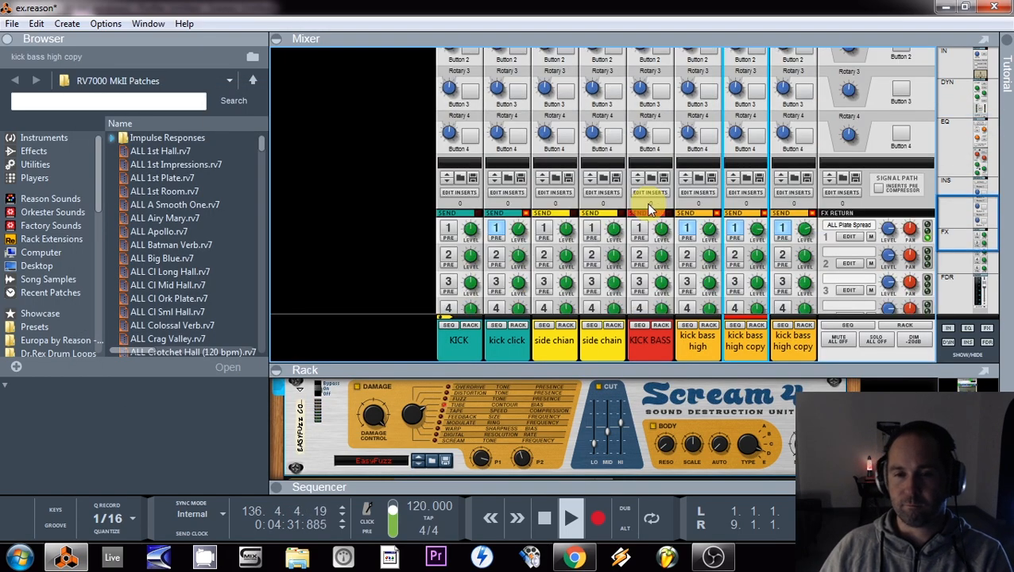
scroll(645, 209, "down", 3)
key("space")
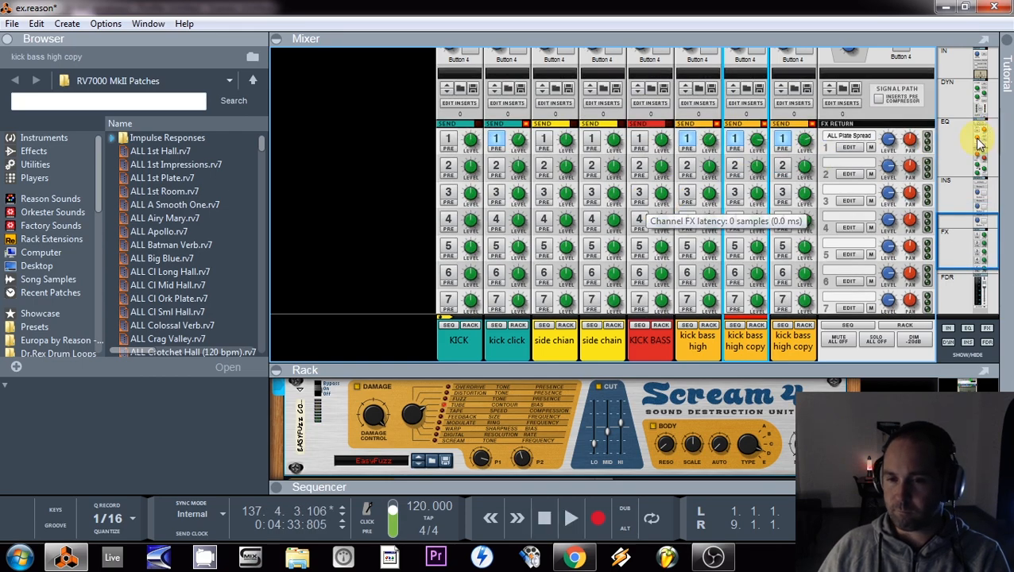
- Create a second send effect from an RV7000 patch and load ALL CuperHall Dark into it
right_click(850, 165)
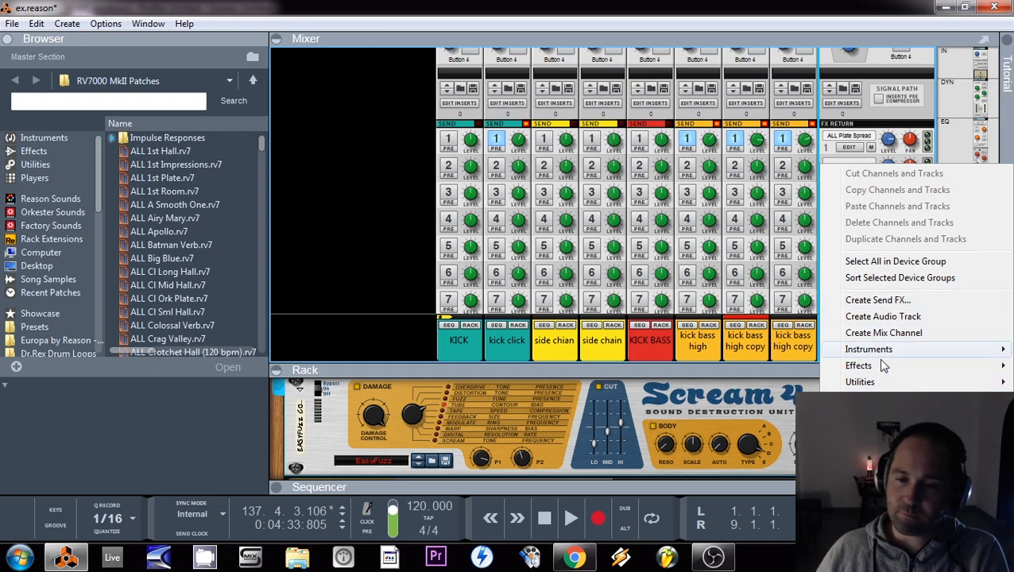
left_click(877, 299)
scroll(199, 238, "down", 5)
left_click(206, 251)
scroll(207, 252, "down", 3)
double_click(216, 229)
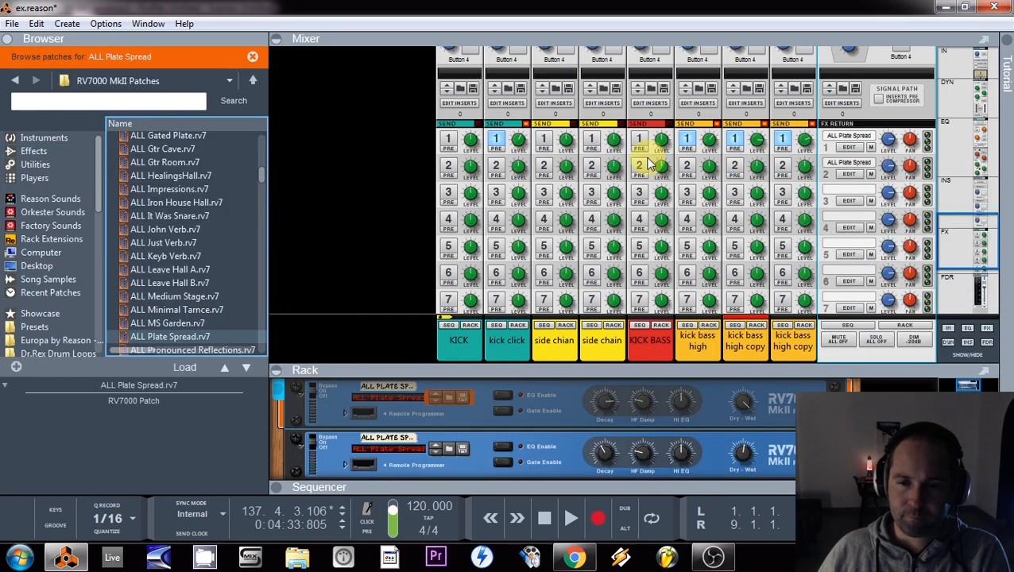
left_click(401, 401)
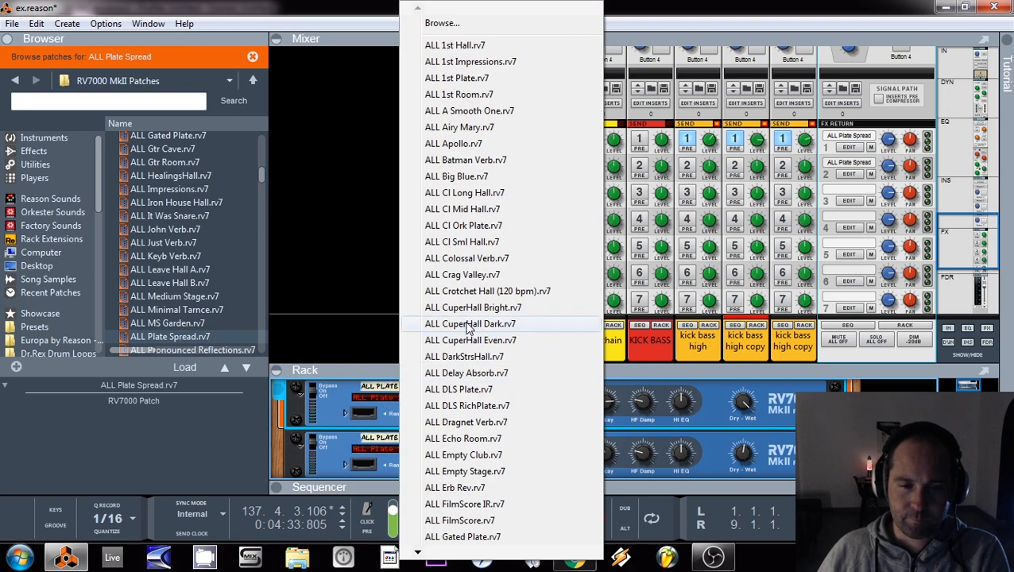
left_click(469, 324)
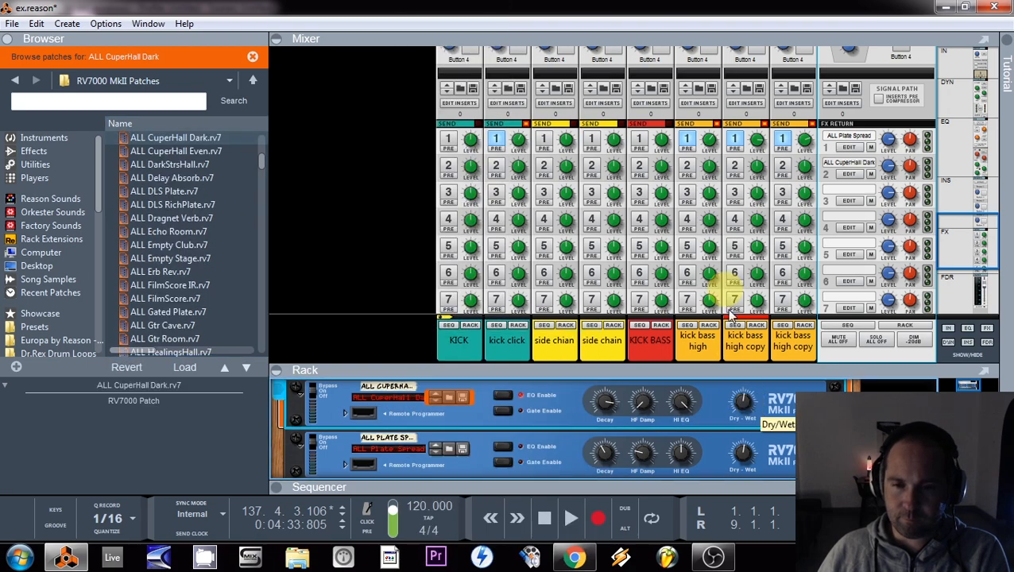
- Switch kick bass high copy from the FX1 send to FX2 and set the FX2 send level to -1.34 dB
left_click(734, 165)
left_click(737, 141)
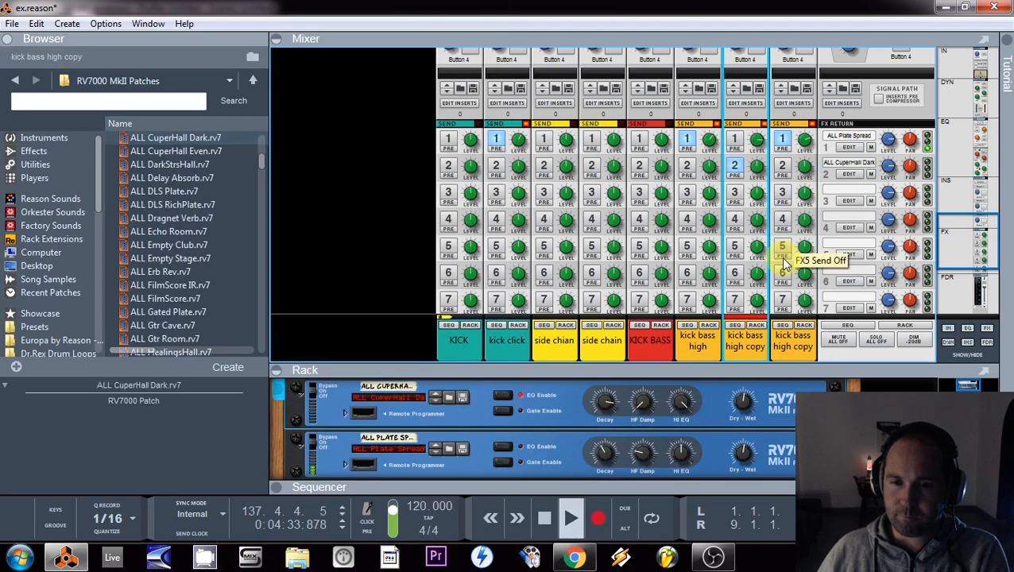
left_click_drag(768, 175, 768, 170)
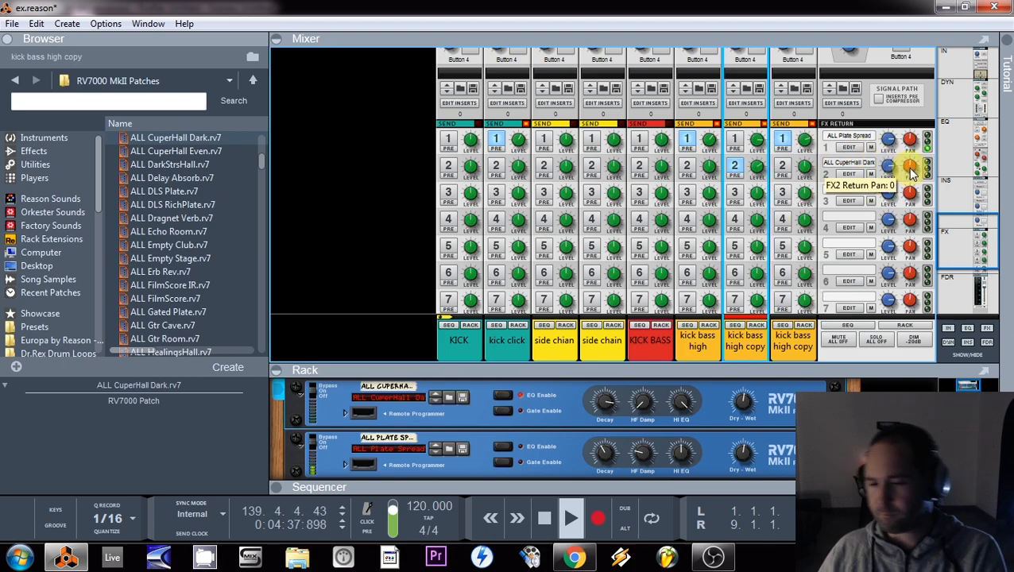
left_click_drag(912, 173, 924, 163)
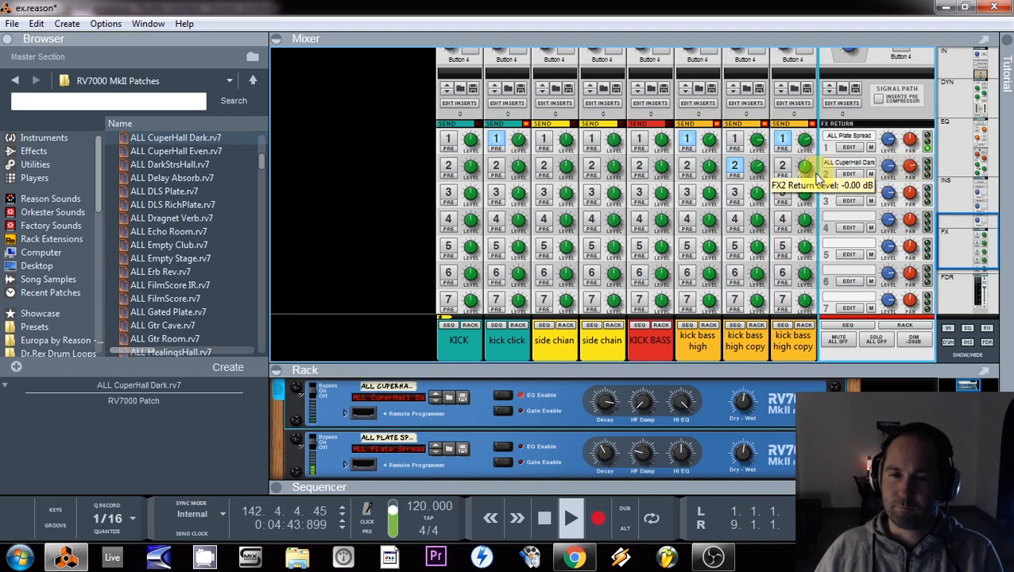
left_click(760, 170)
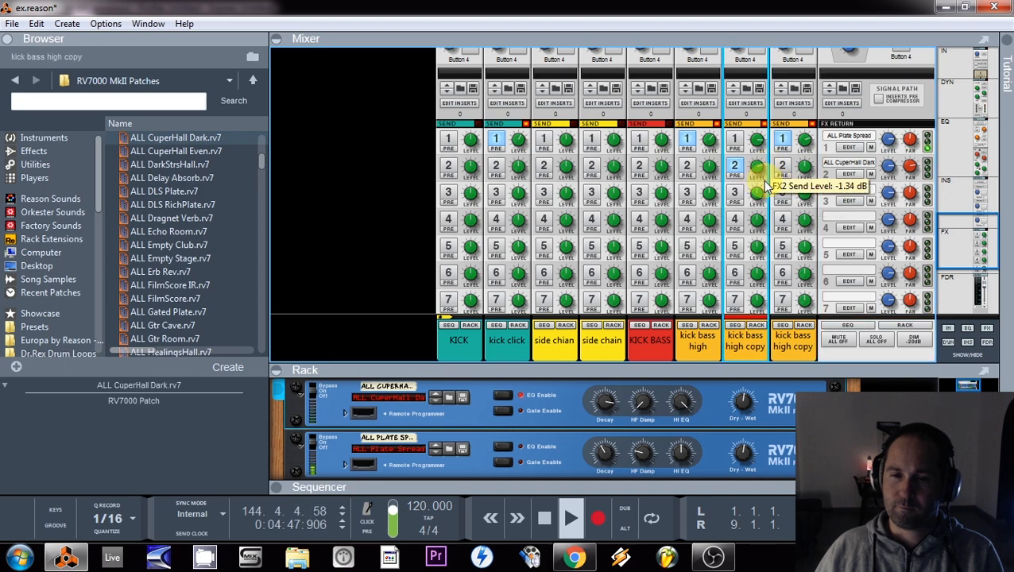
- Set kick bass high copy's channel level to -5.51 dB, listen to the groove and stop playback
scroll(767, 176, "down", 5)
left_click_drag(758, 208, 759, 236)
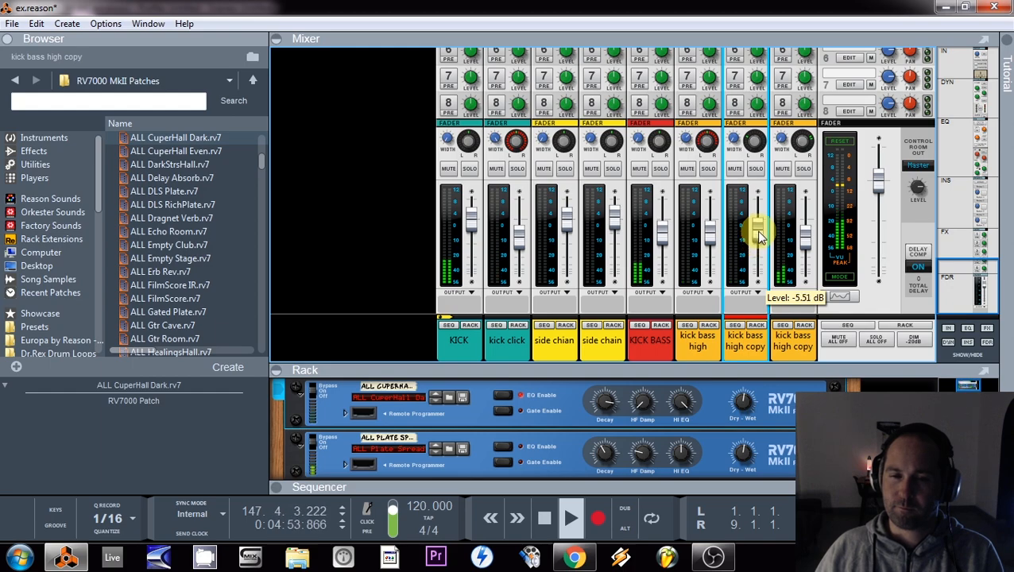
scroll(758, 238, "up", 5)
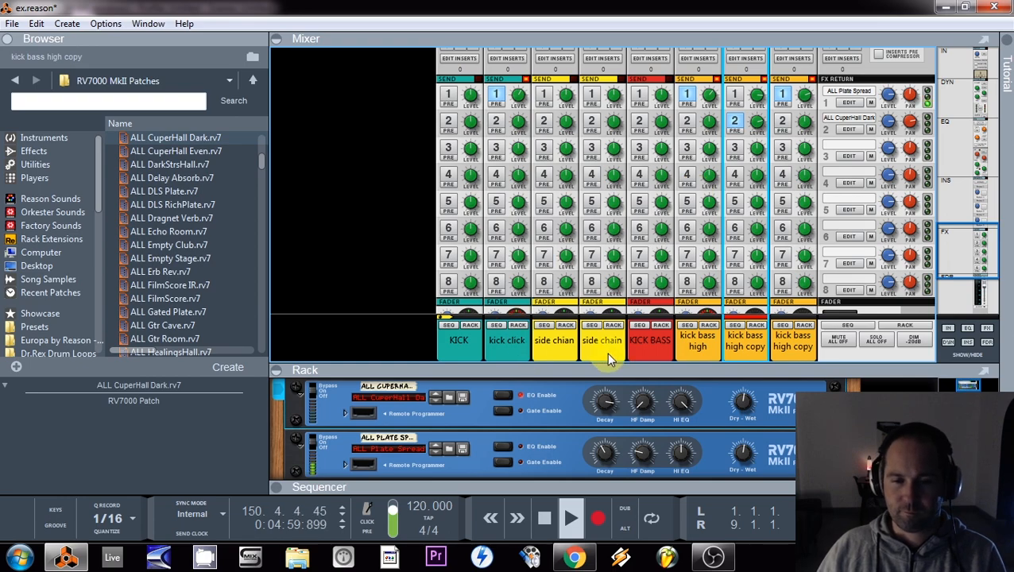
scroll(650, 205, "down", 5)
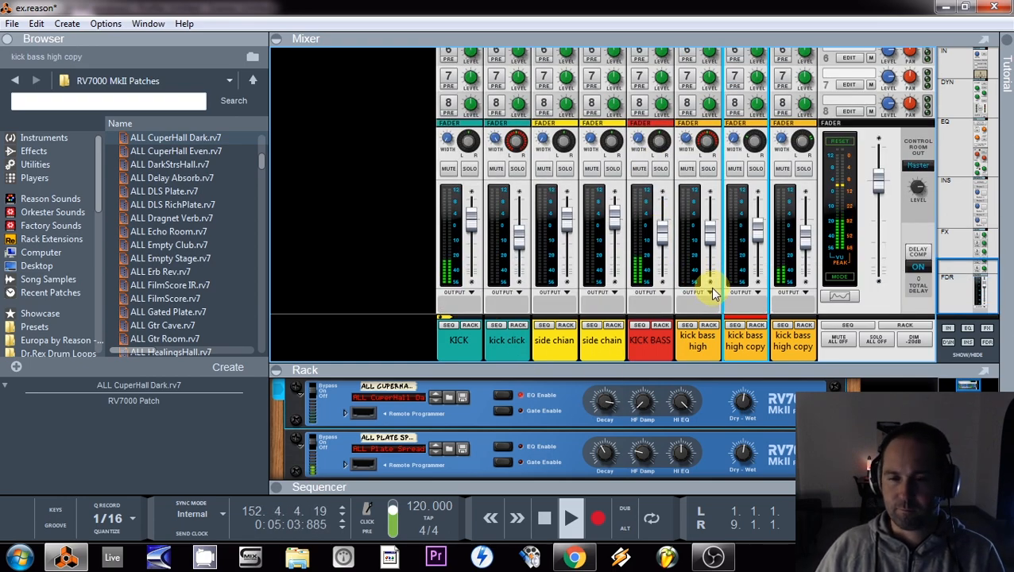
key("space")
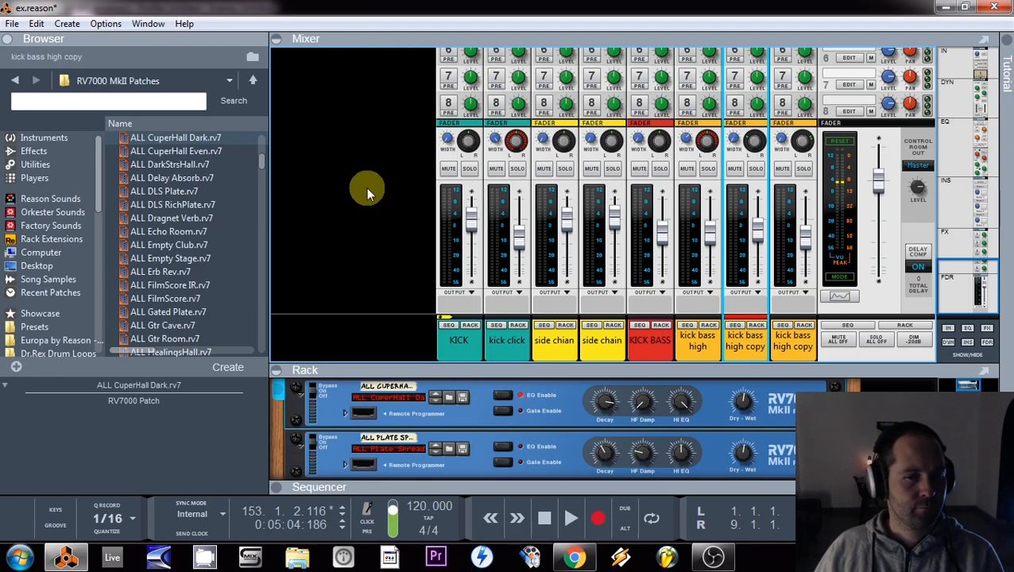
- In kick bass high copy's Redrum, clear drum 2's step 7 and place a drum 1 hit on step 13 while the groove plays
left_click(755, 326)
left_click_drag(478, 370, 510, 104)
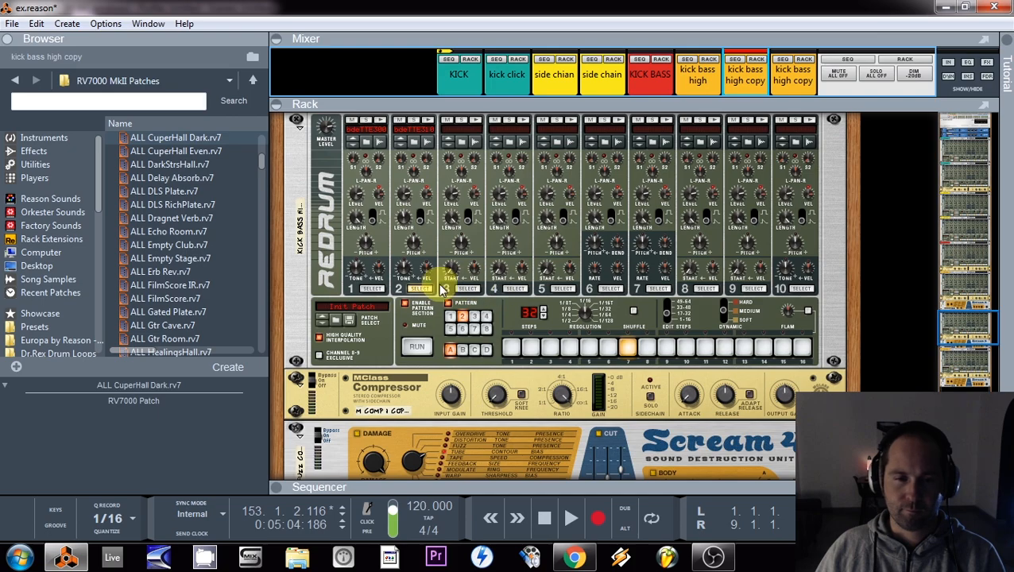
key("space")
left_click(670, 330)
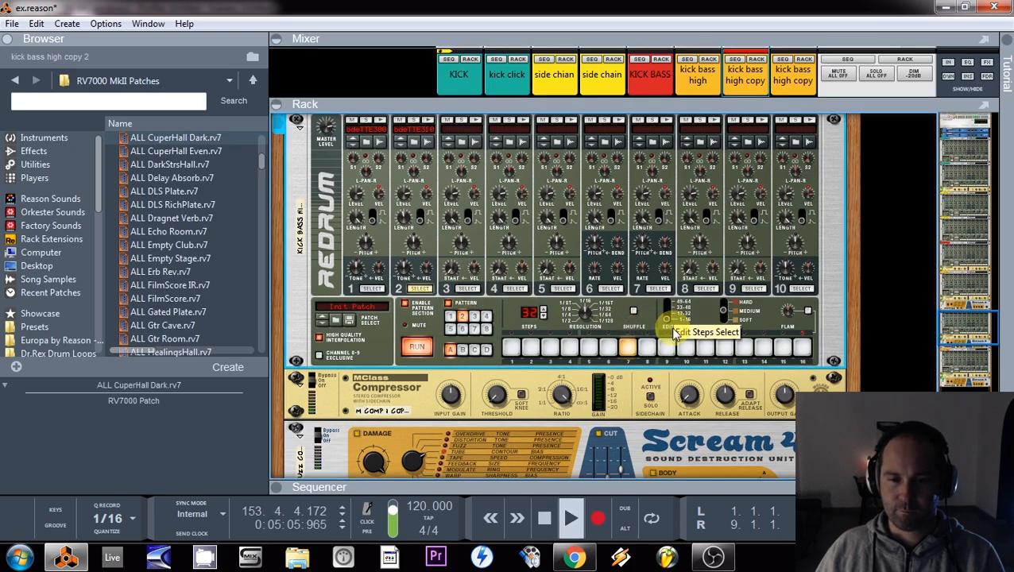
left_click(628, 347)
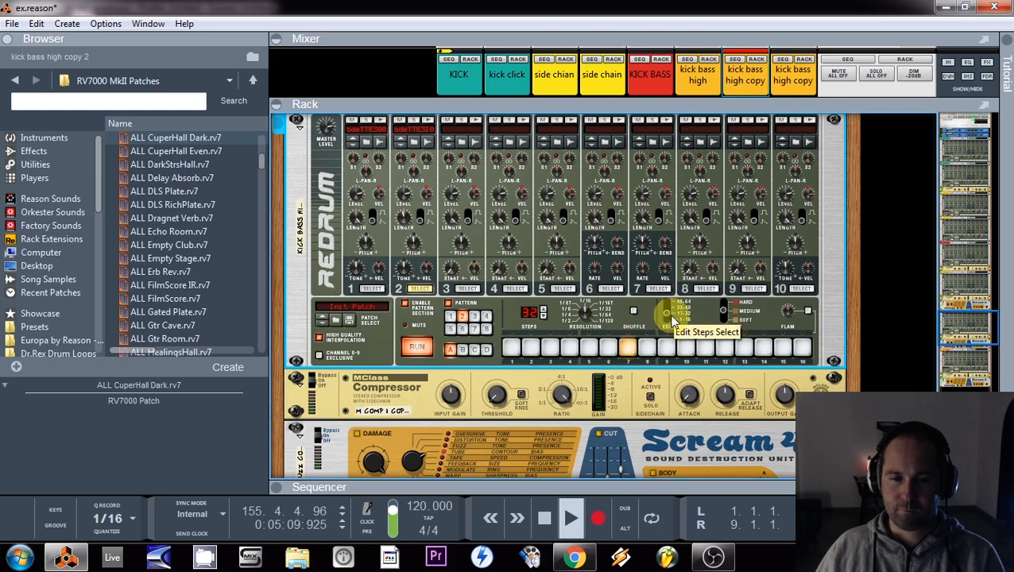
left_click(627, 347)
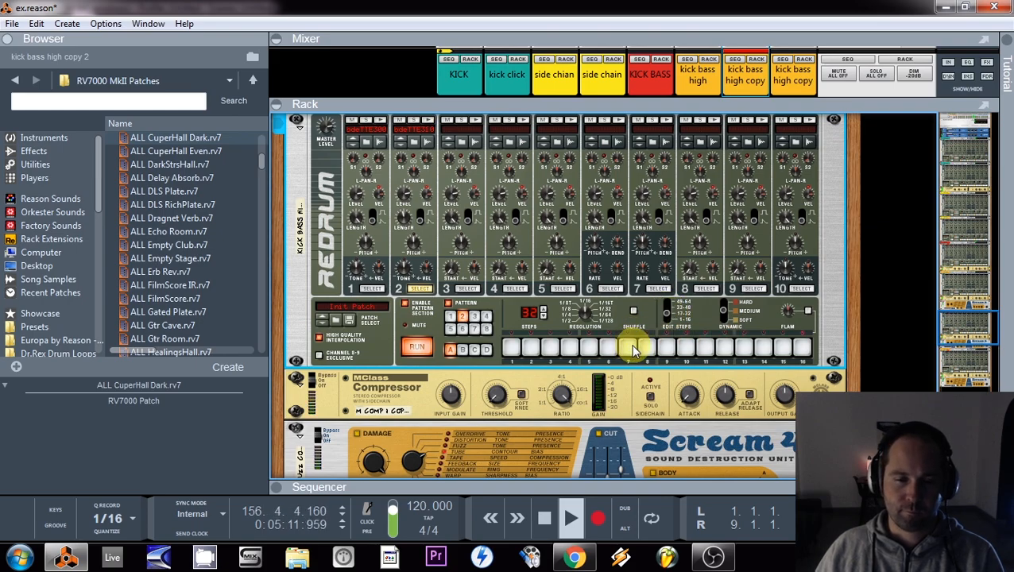
left_click(633, 348)
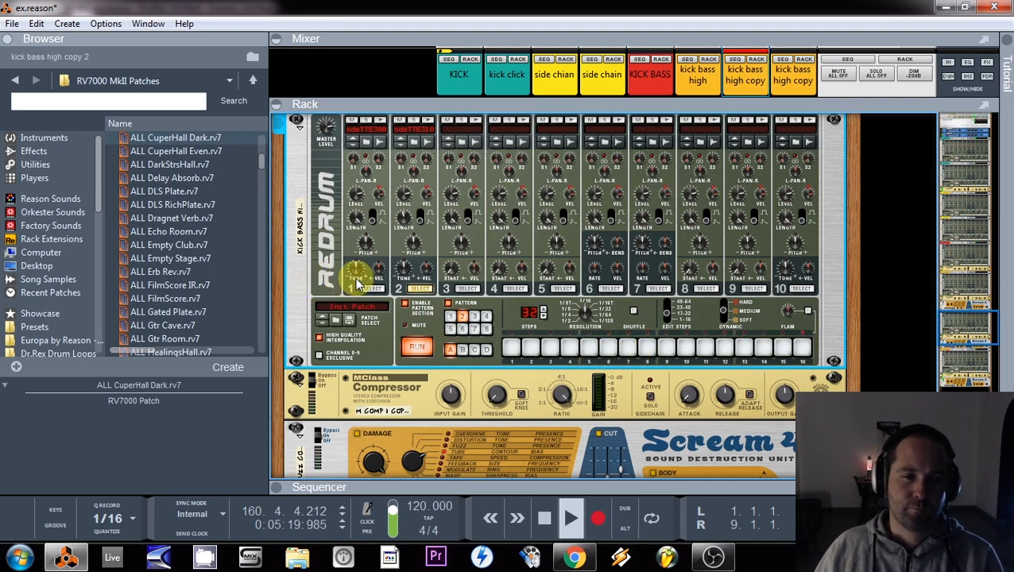
left_click(782, 349)
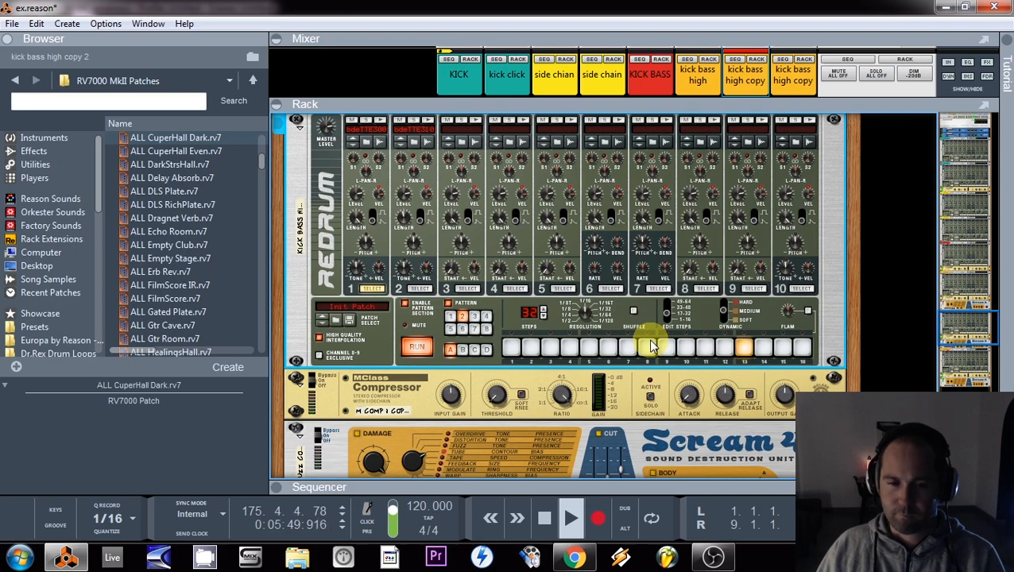
key("space")
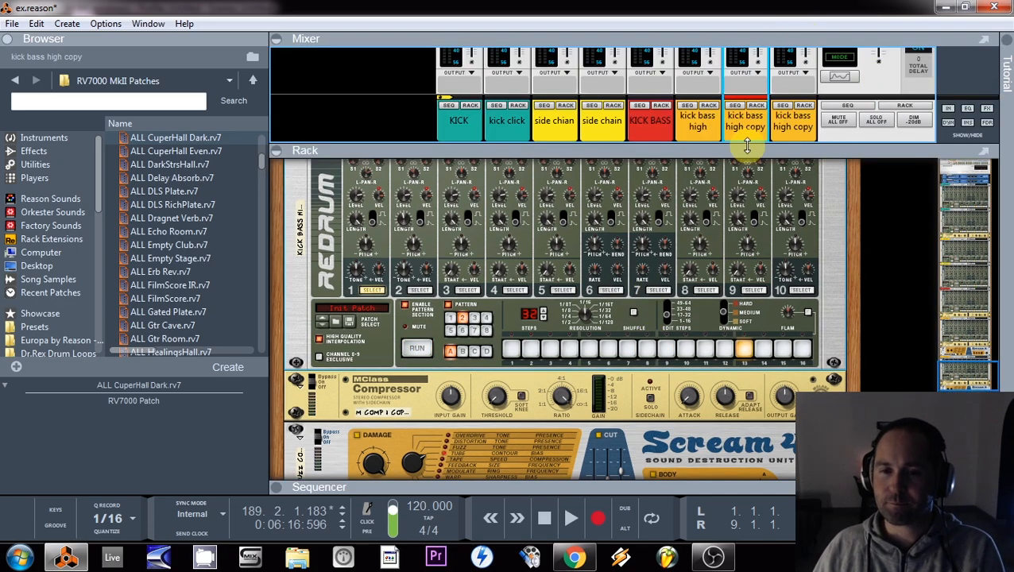
- Solo both kick bass high copy channels during playback and lower drum 2's pitch on the last copy's Redrum
left_click_drag(740, 144, 746, 318)
left_click(755, 124)
key("space")
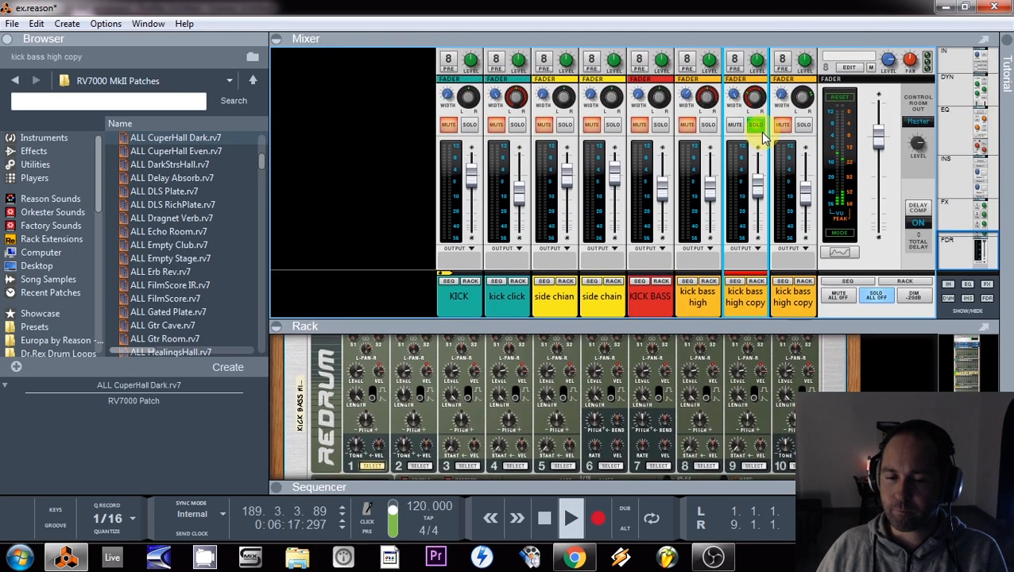
left_click(804, 125)
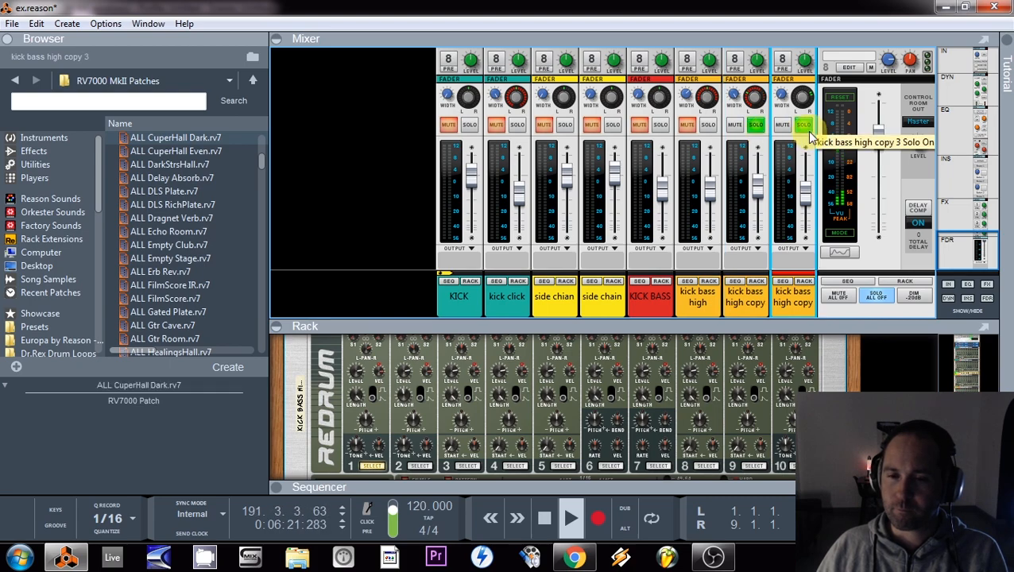
left_click(804, 281)
scroll(380, 430, "down", 1)
left_click_drag(411, 423, 412, 470)
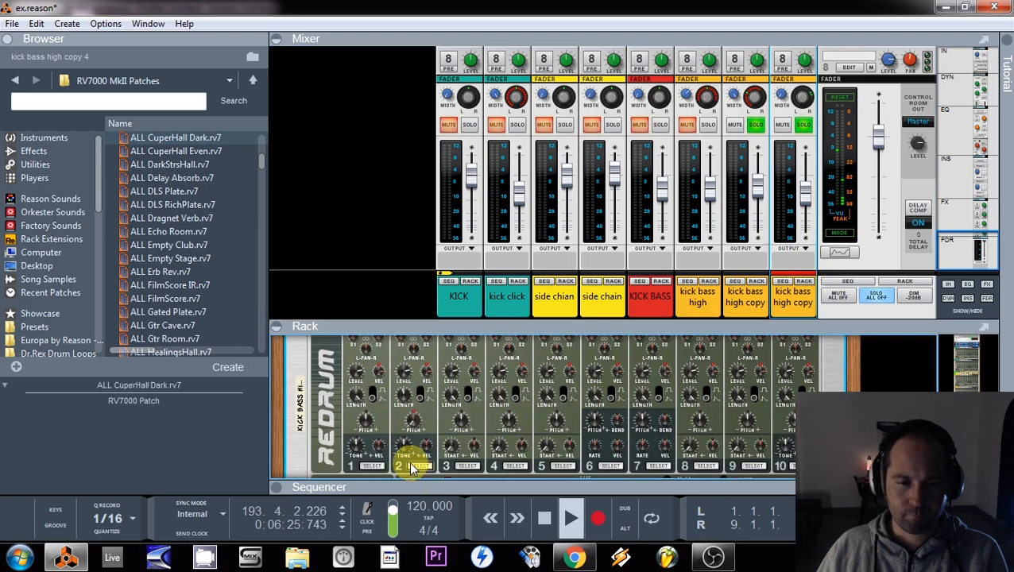
- Solo kick bass high as well, lower drum 2's pitch on its Redrum, and revisit the last high copy's Redrum
left_click(709, 127)
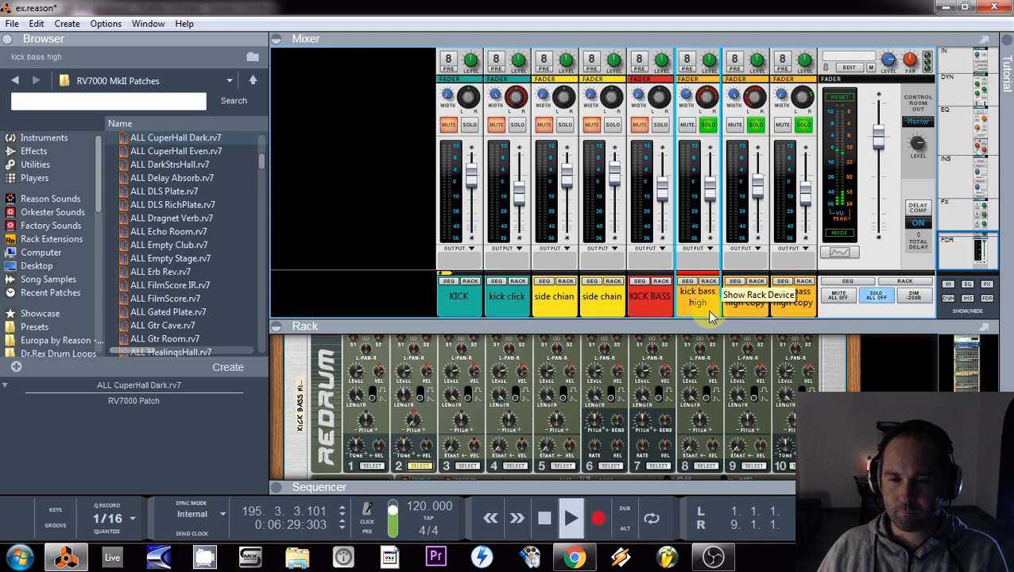
left_click(710, 283)
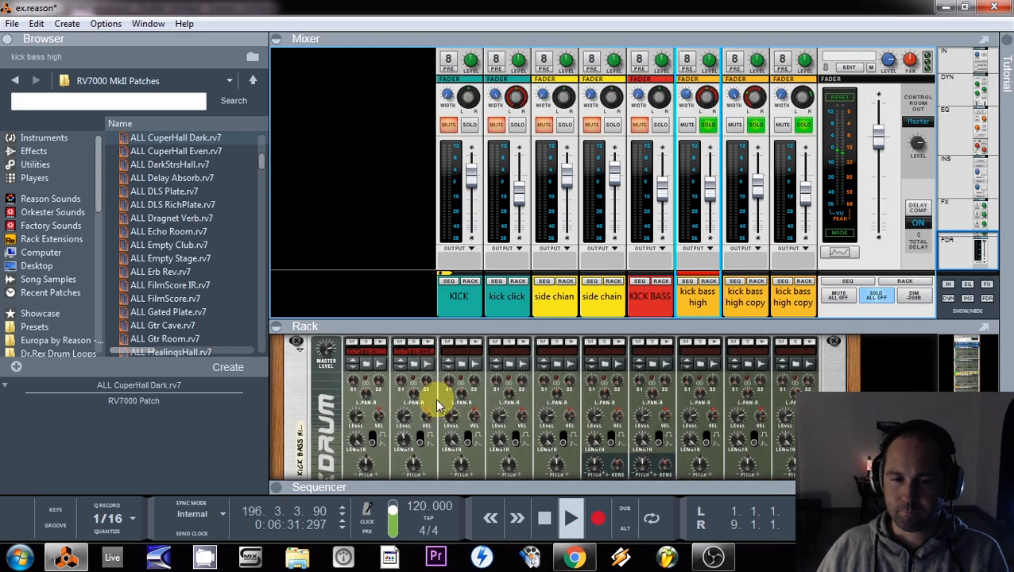
left_click_drag(413, 464, 416, 515)
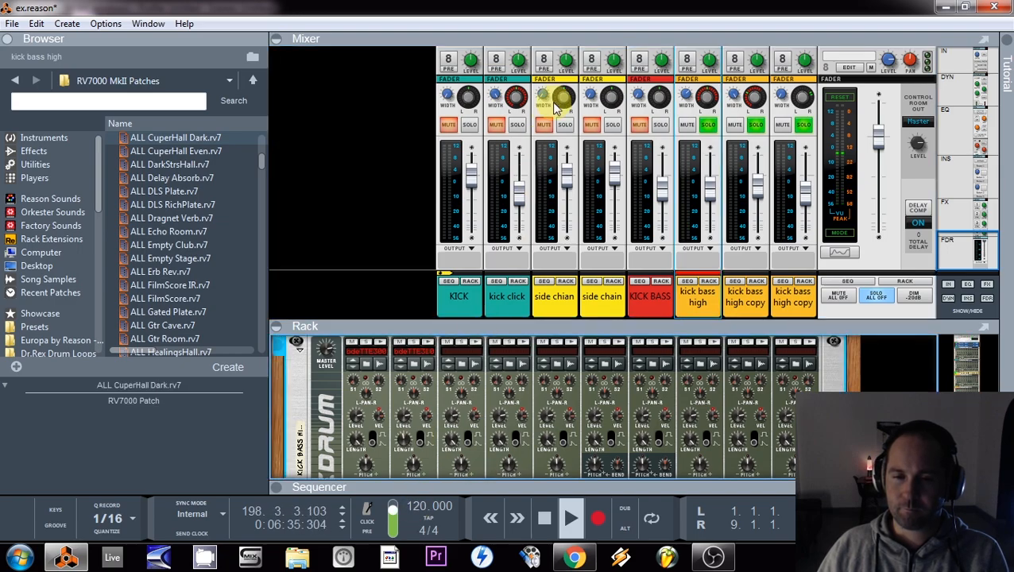
left_click(804, 281)
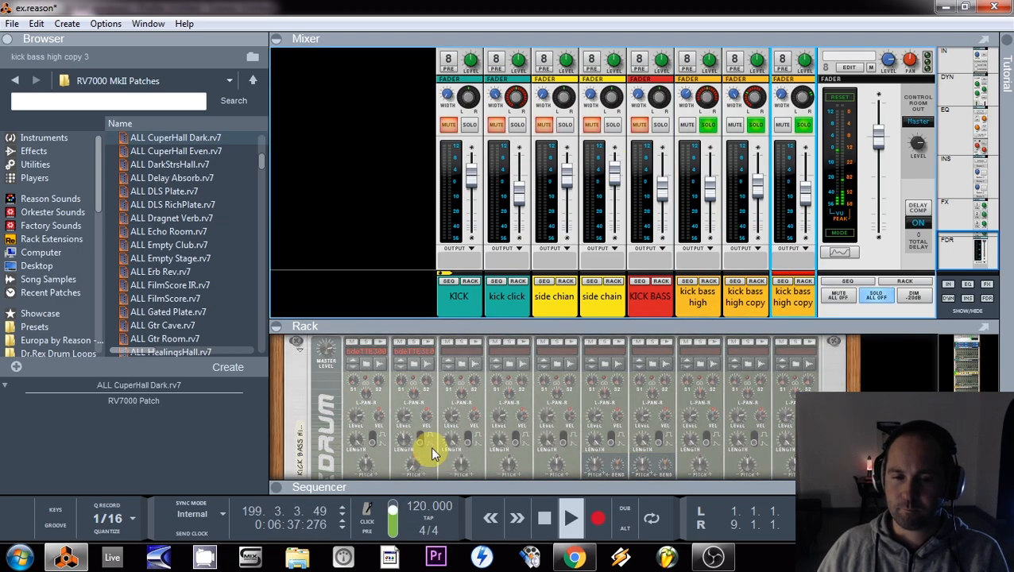
left_click(406, 439)
scroll(459, 396, "down", 1)
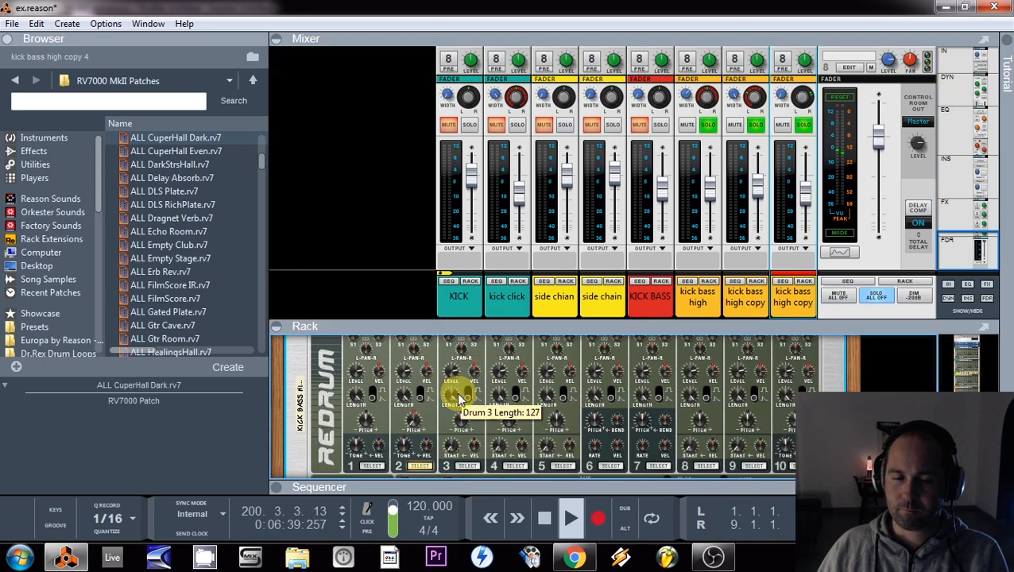
- Add KICK BASS and kick click to the solos, enable kick click's FX2 send and set its send level to 5.81 dB
left_click(663, 127)
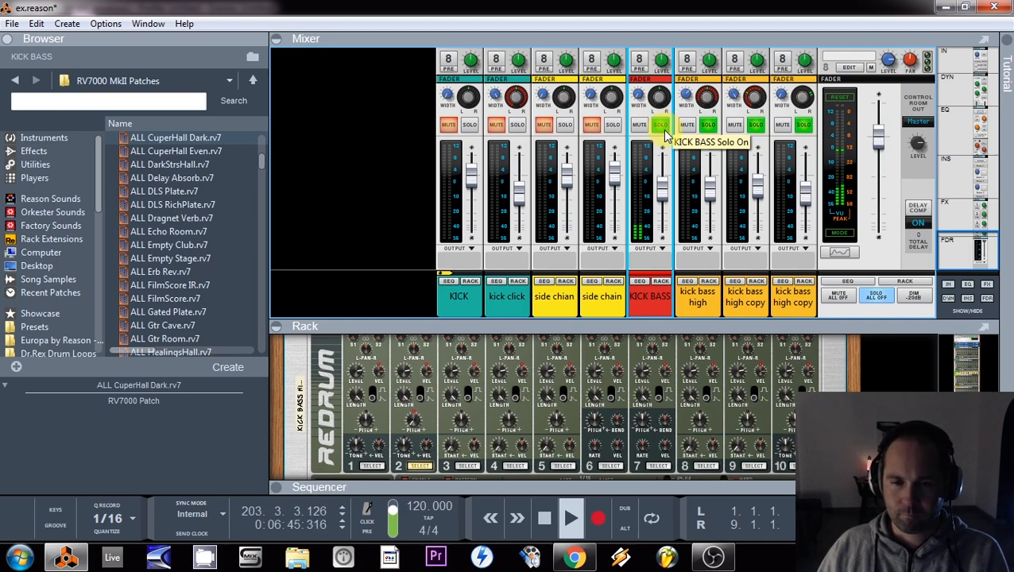
left_click(516, 127)
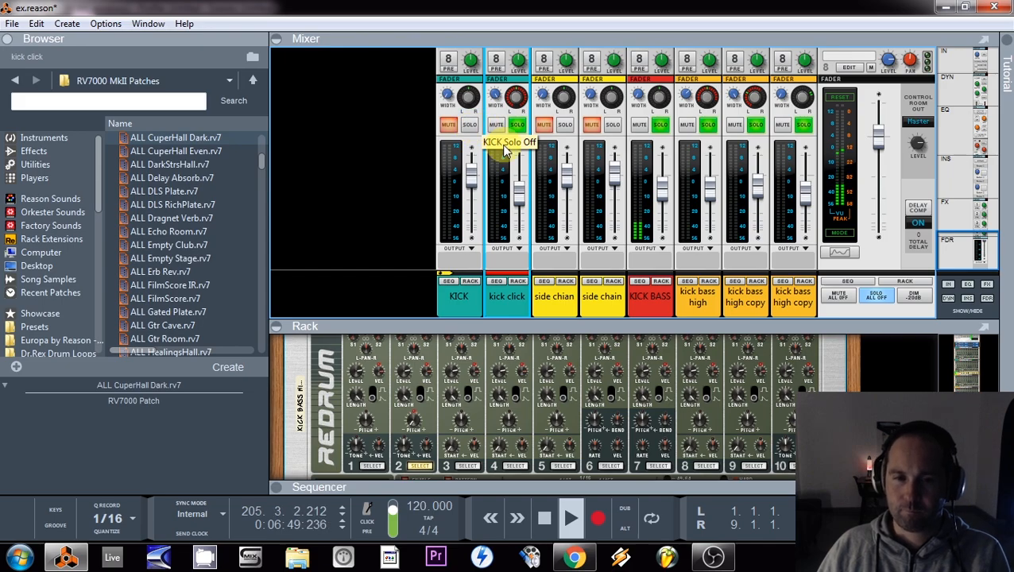
scroll(499, 139, "up", 5)
left_click(496, 121)
left_click(495, 94)
left_click_drag(517, 124, 515, 96)
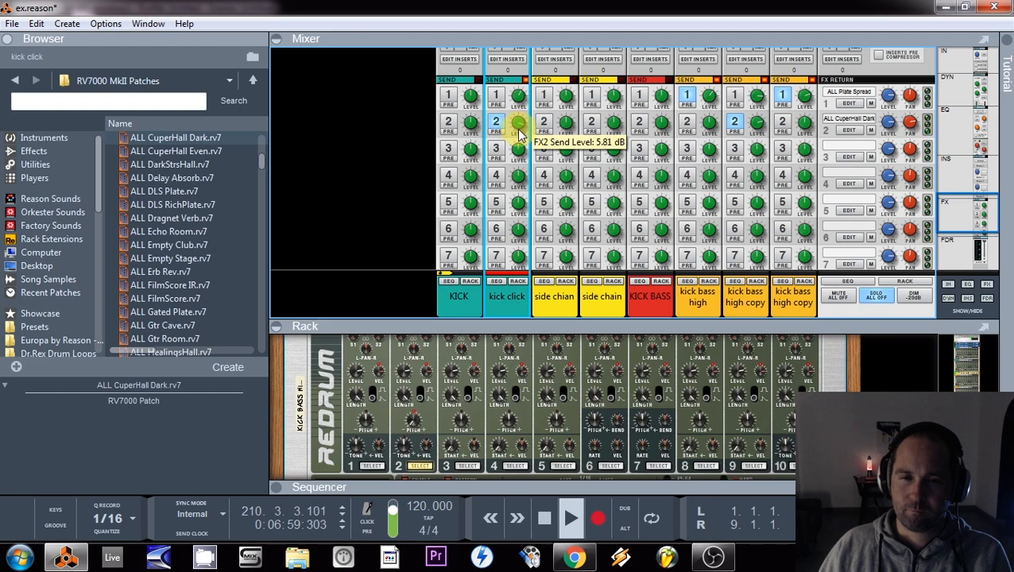
- Add the KICK channel to the soloed group, listen to the layers, and clear all solos in the mixer
scroll(469, 238, "down", 5)
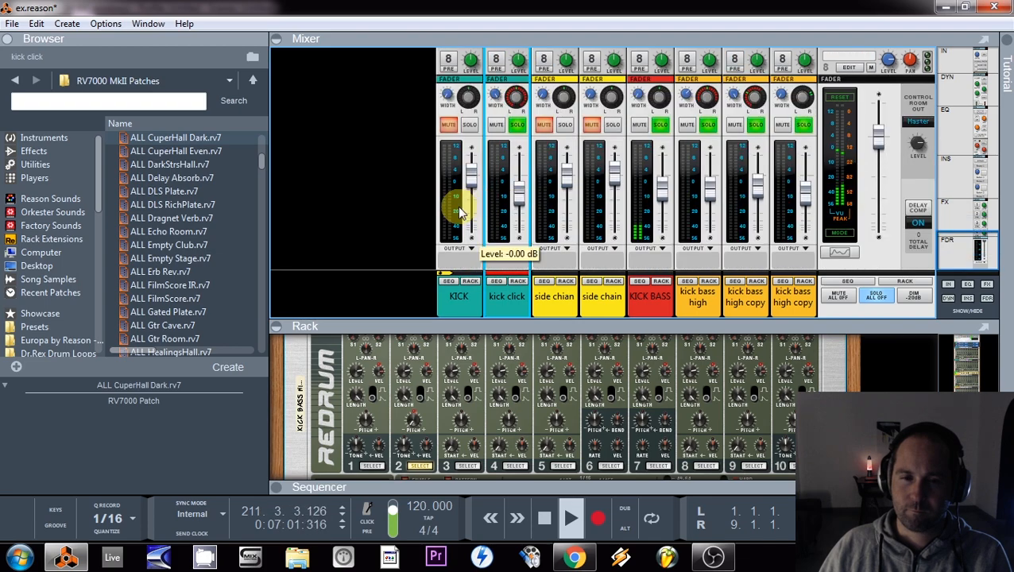
left_click(469, 125)
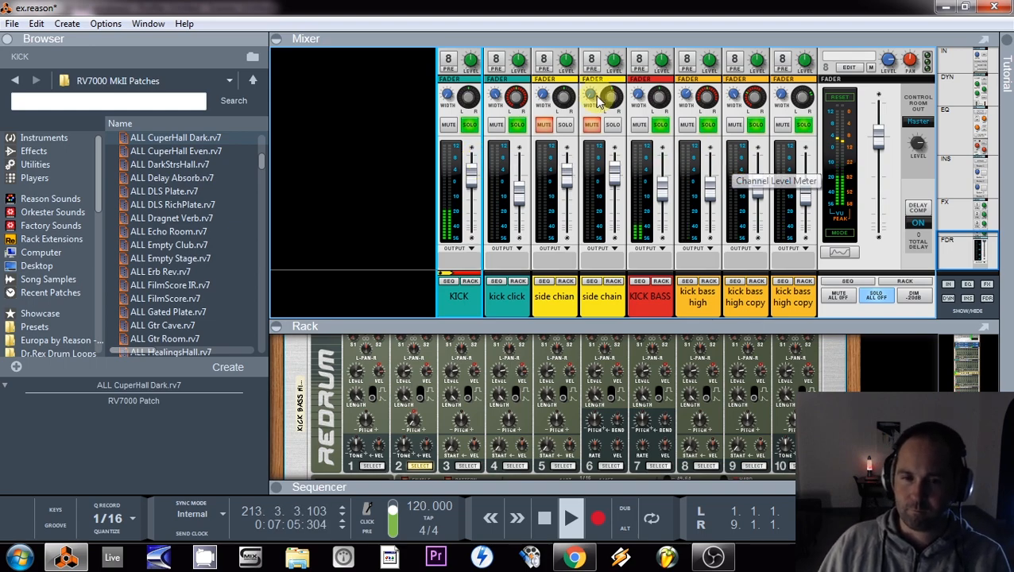
left_click(889, 300)
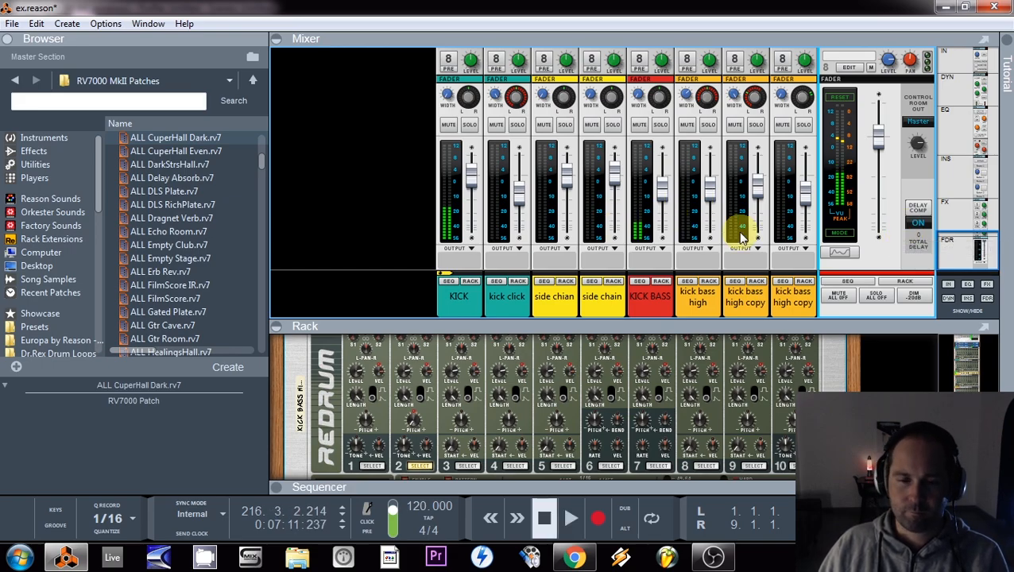
- Listen to the full mix with the master compressor on, disable the compressor, and stop playback
scroll(755, 249, "up", 5)
scroll(832, 239, "up", 6)
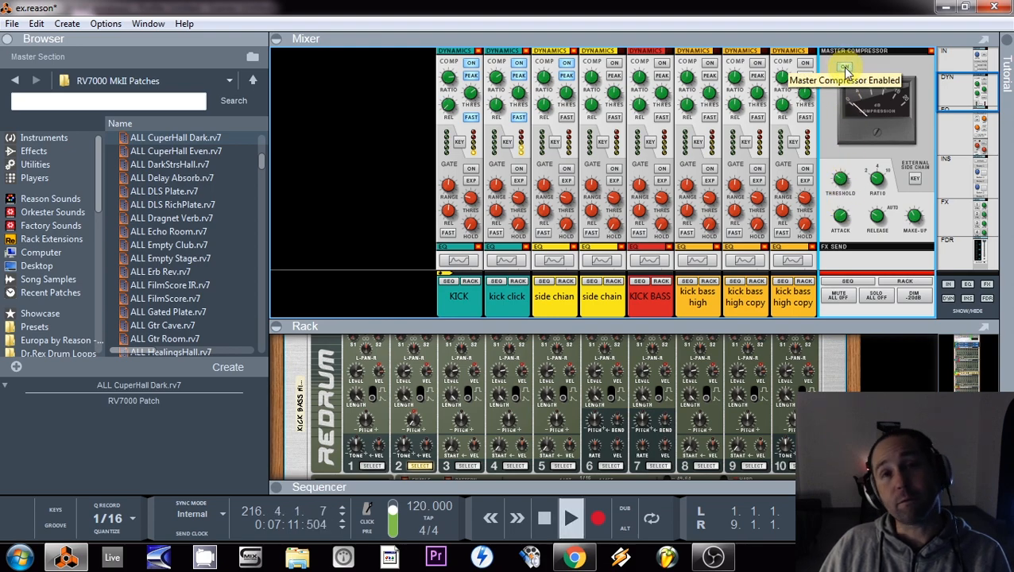
key("space")
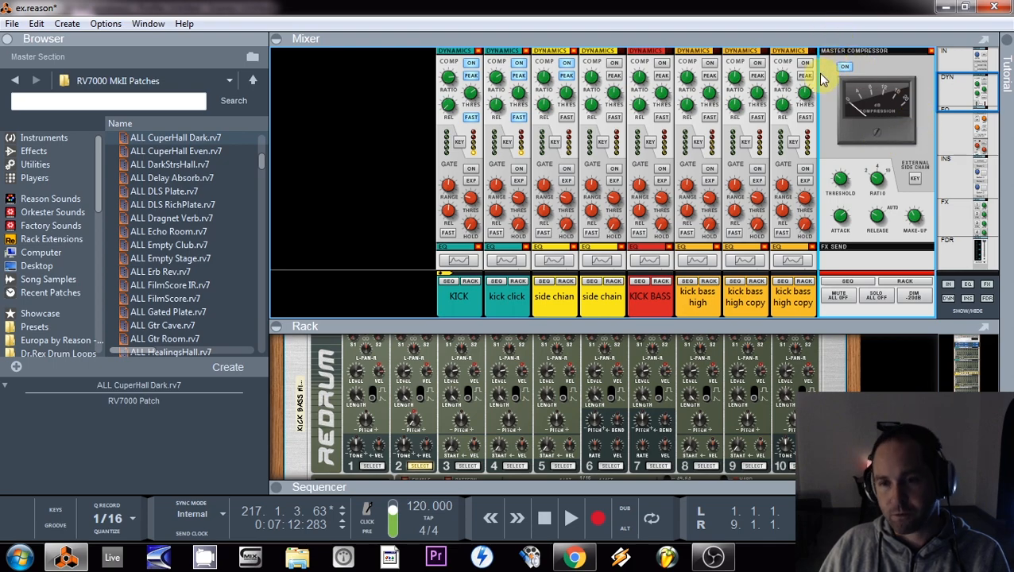
key("space")
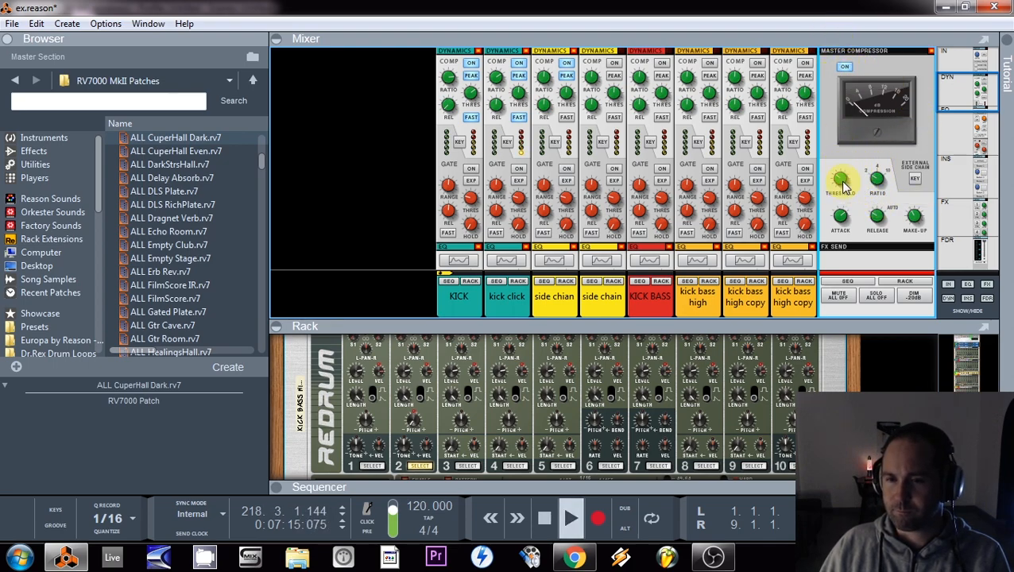
mouse_move(847, 182)
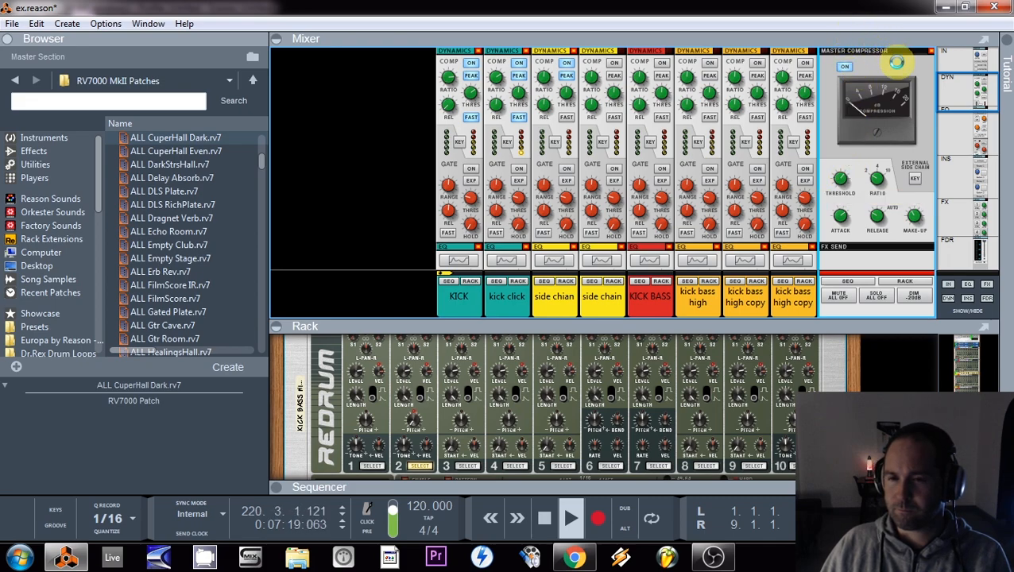
left_click(845, 69)
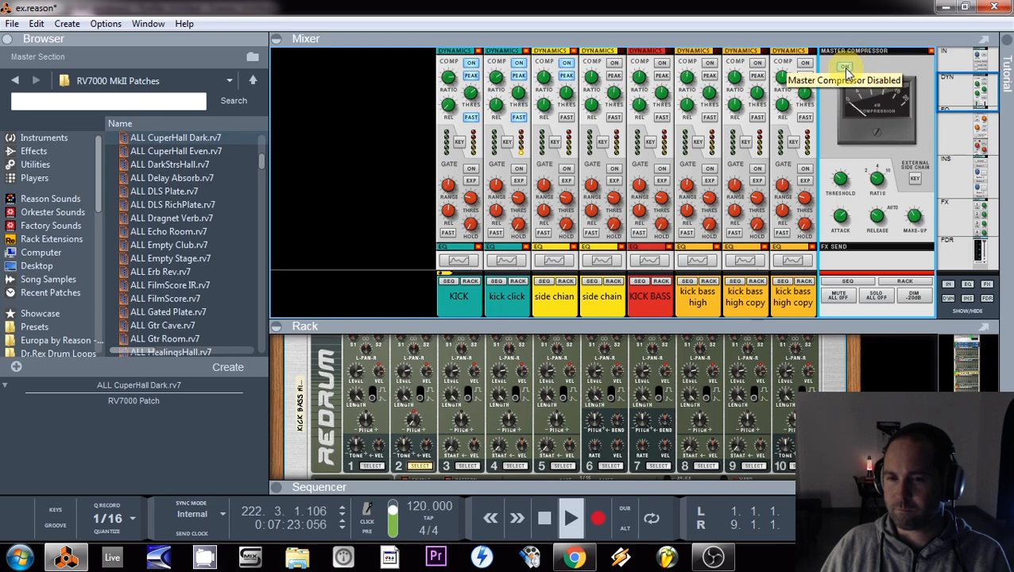
scroll(721, 175, "down", 3)
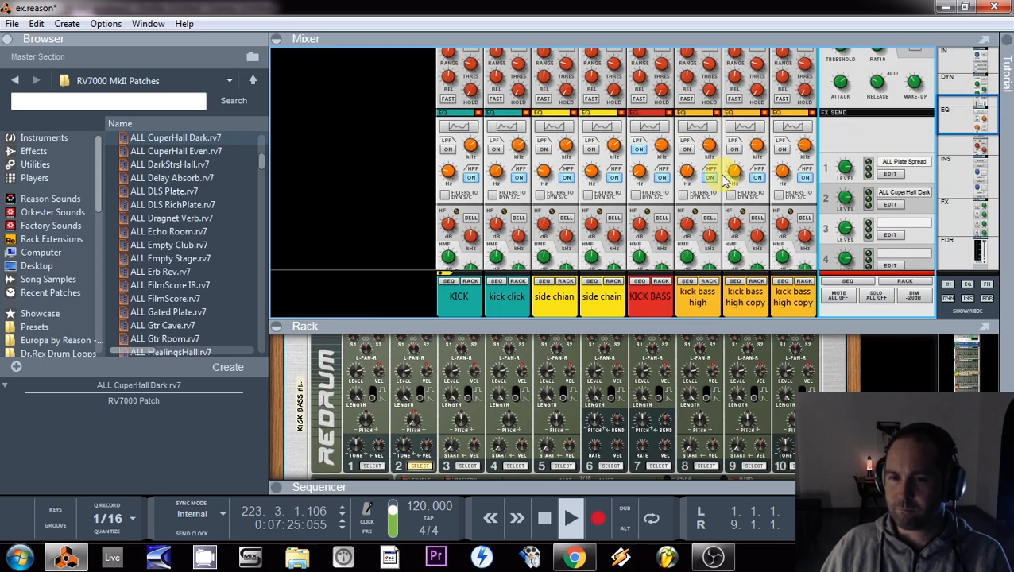
scroll(722, 177, "up", 5)
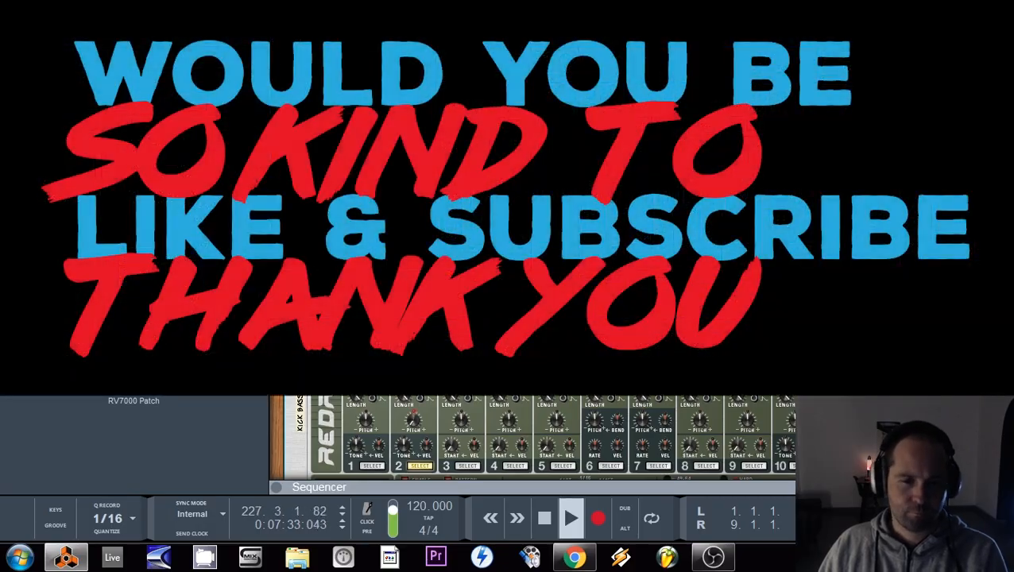
key("space")
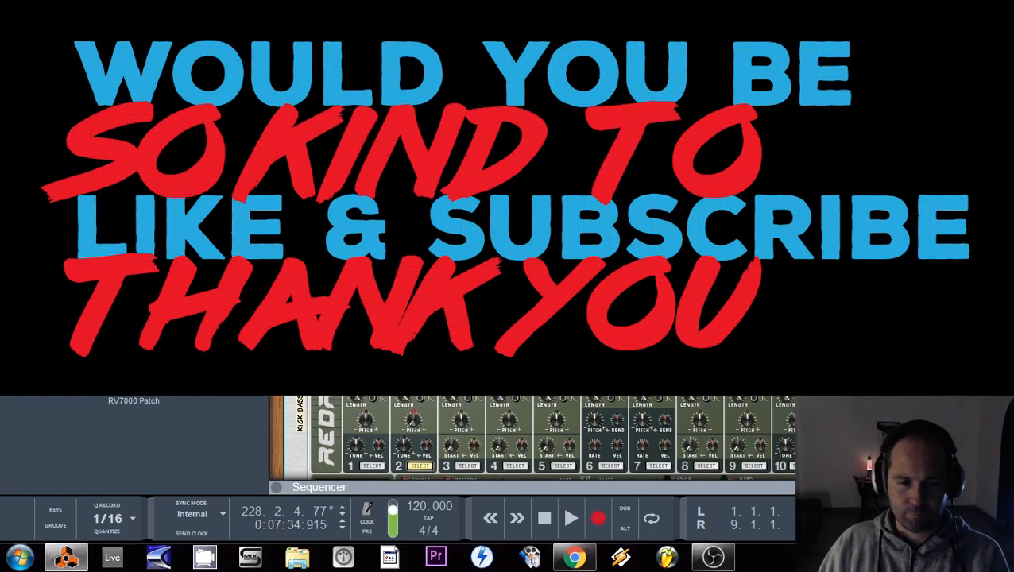